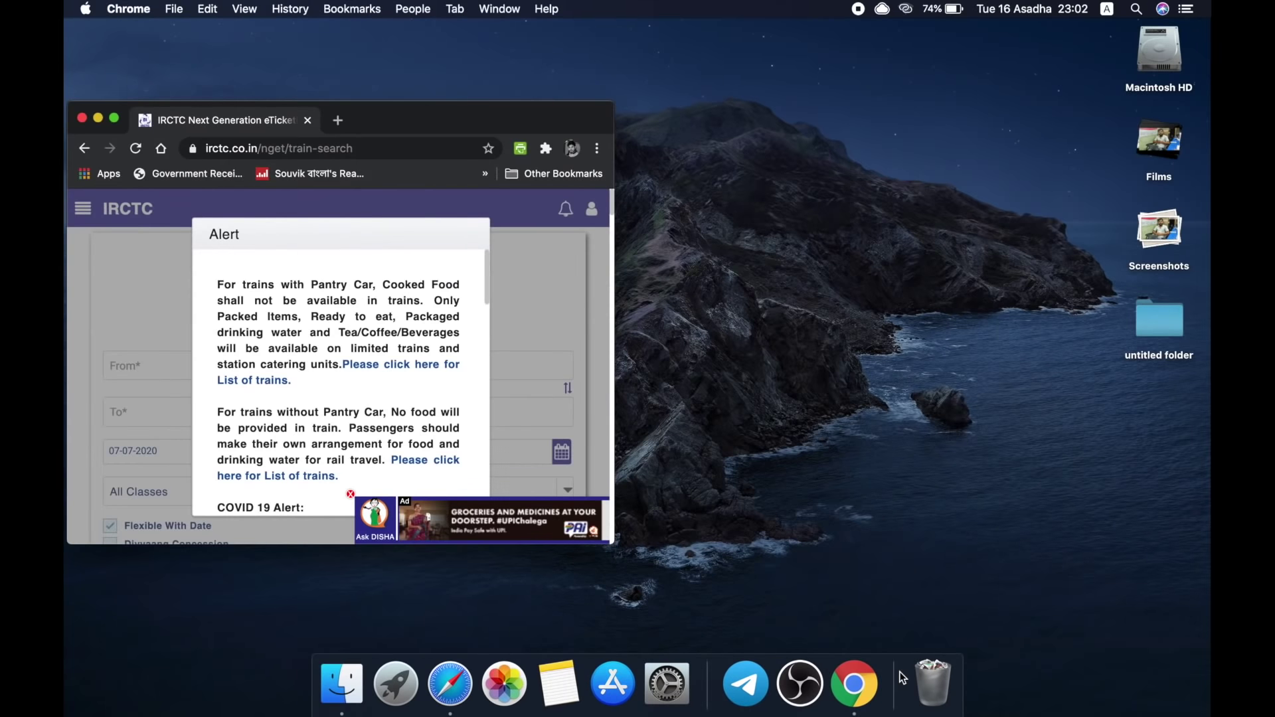
Make the browser full screen and load google.co.in in a new tab.
left_click(114, 119)
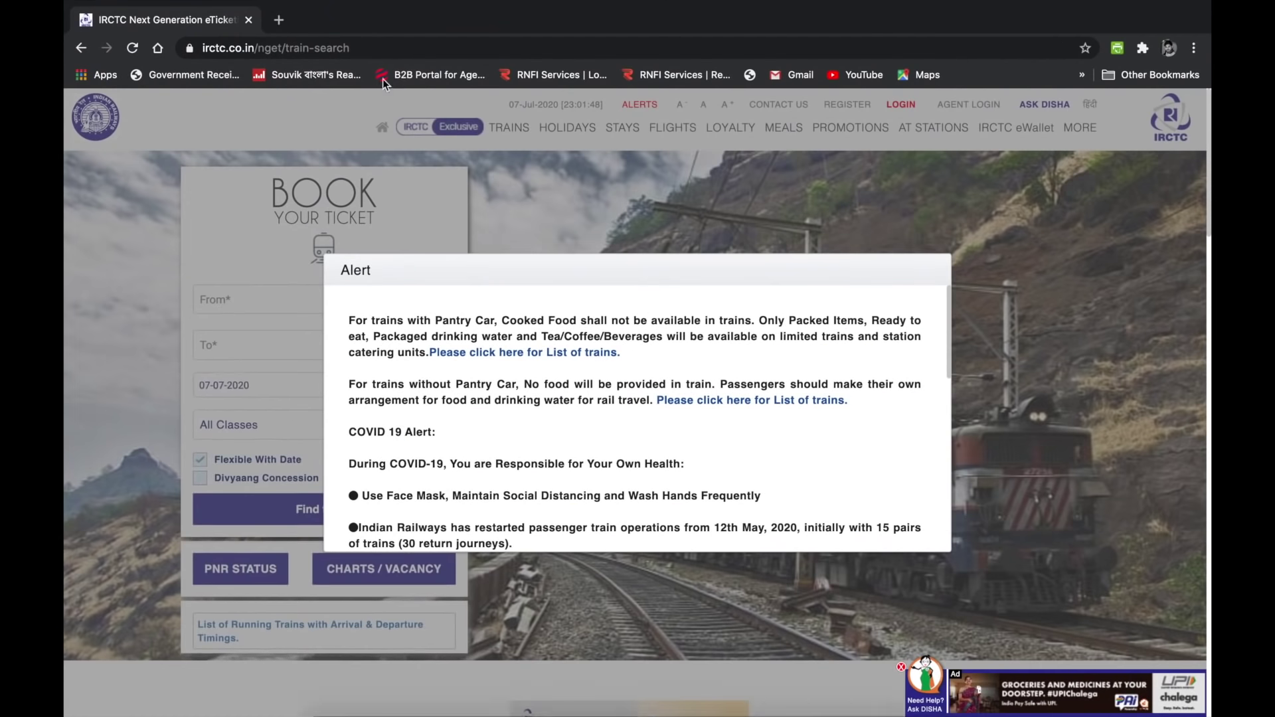
left_click(281, 20)
type("google.co.in")
key("Return")
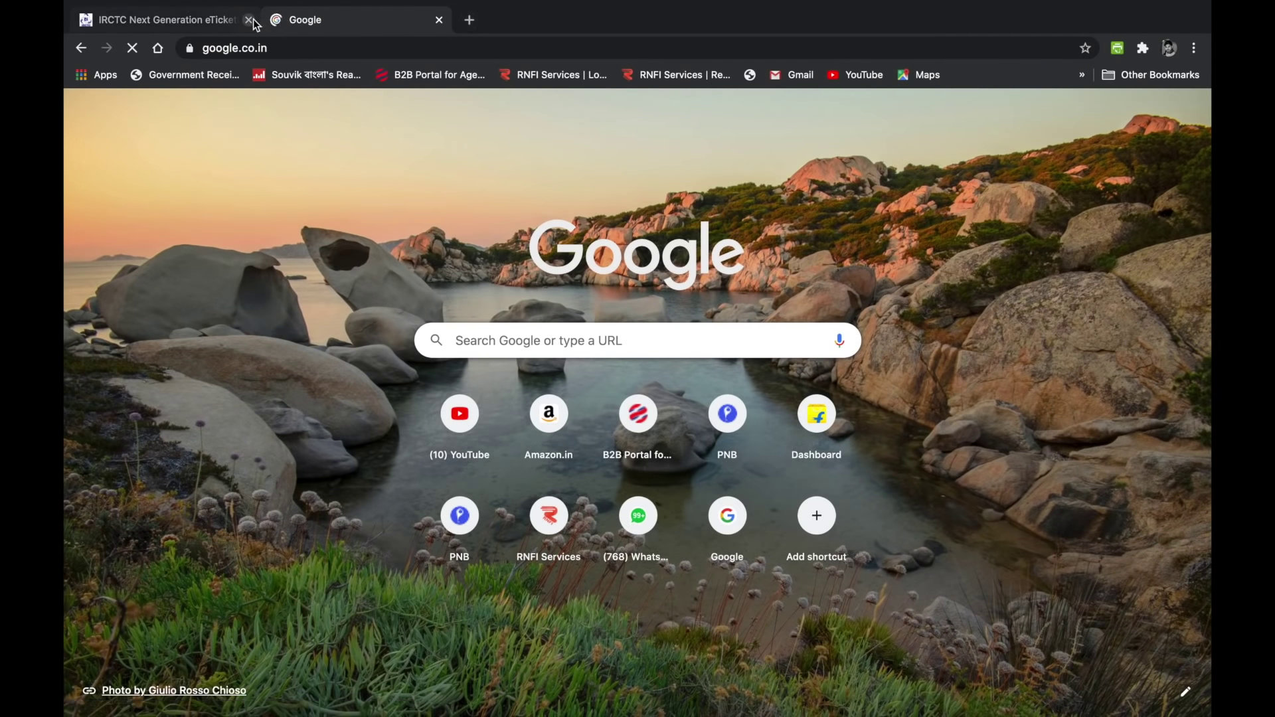
Close the IRCTC tab and search Google for 'irctc'.
left_click(249, 20)
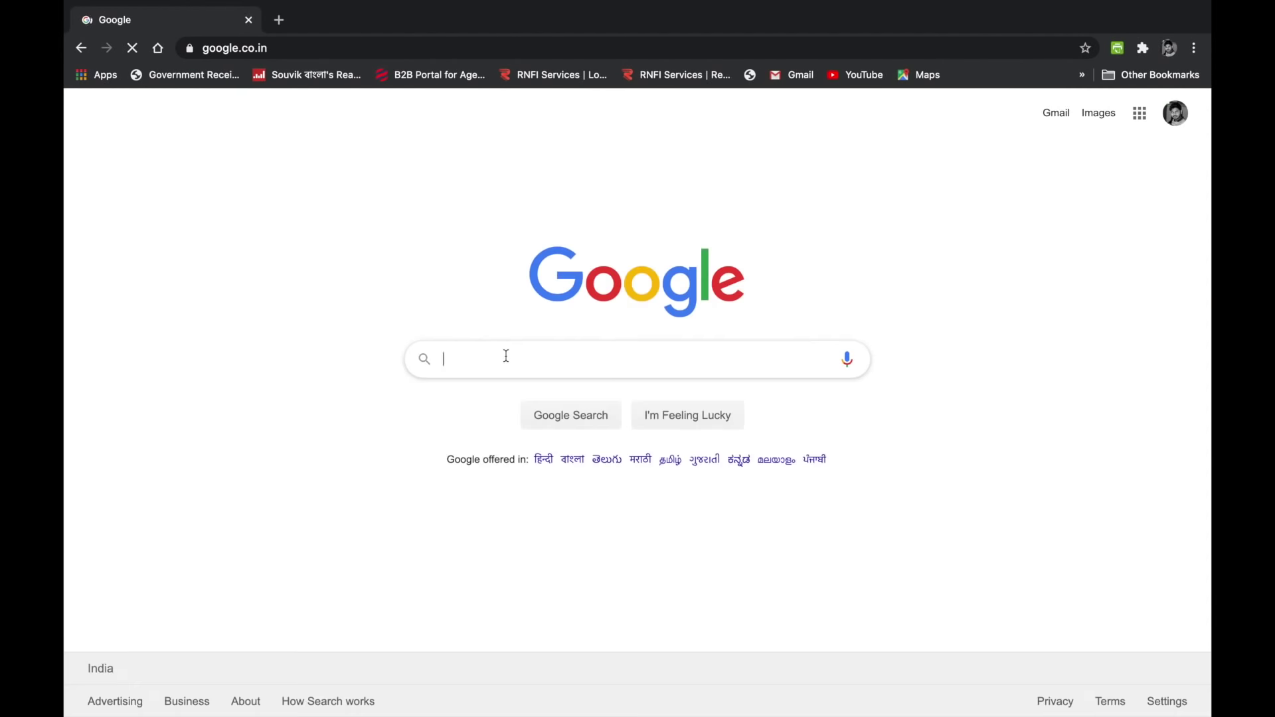
type("st")
key("BackSpace")
key("BackSpace")
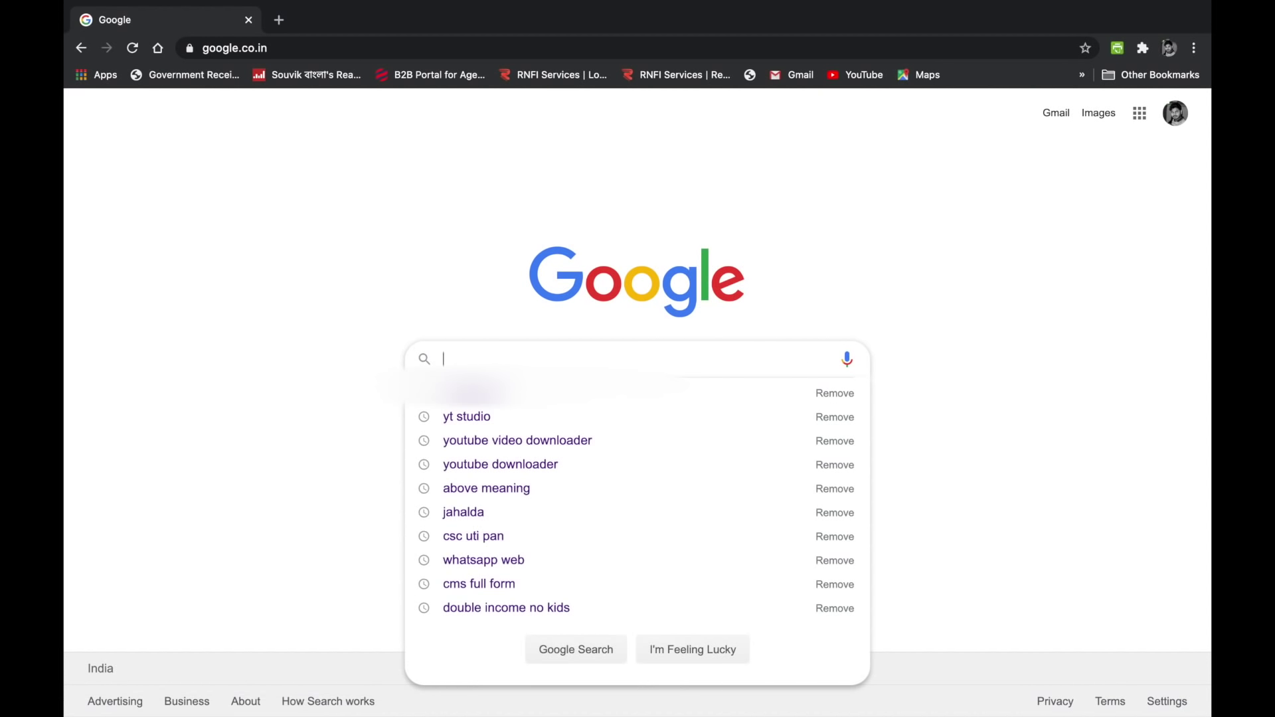
type("irctc")
key("Return")
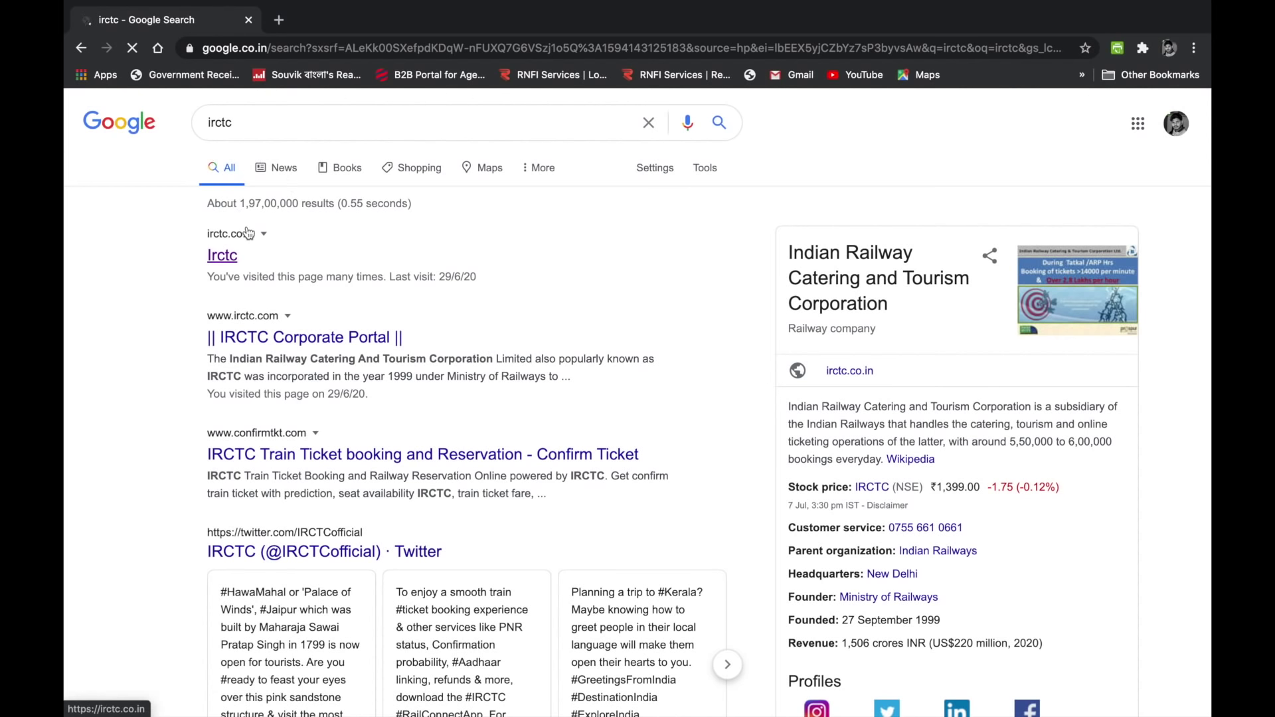
Scroll through the pantry-car and COVID-19 alert and dismiss it with Ok to reveal Book Your Ticket.
scroll(248, 232, "up", 5)
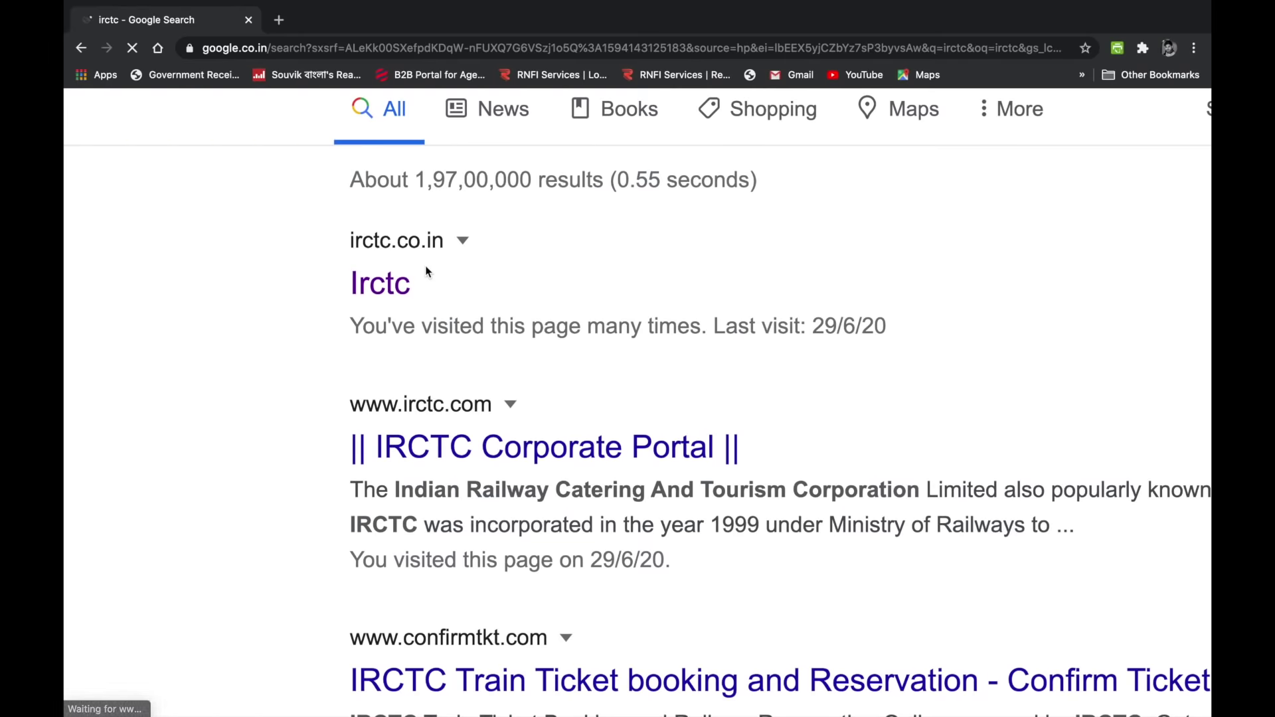
scroll(425, 275, "up", 4)
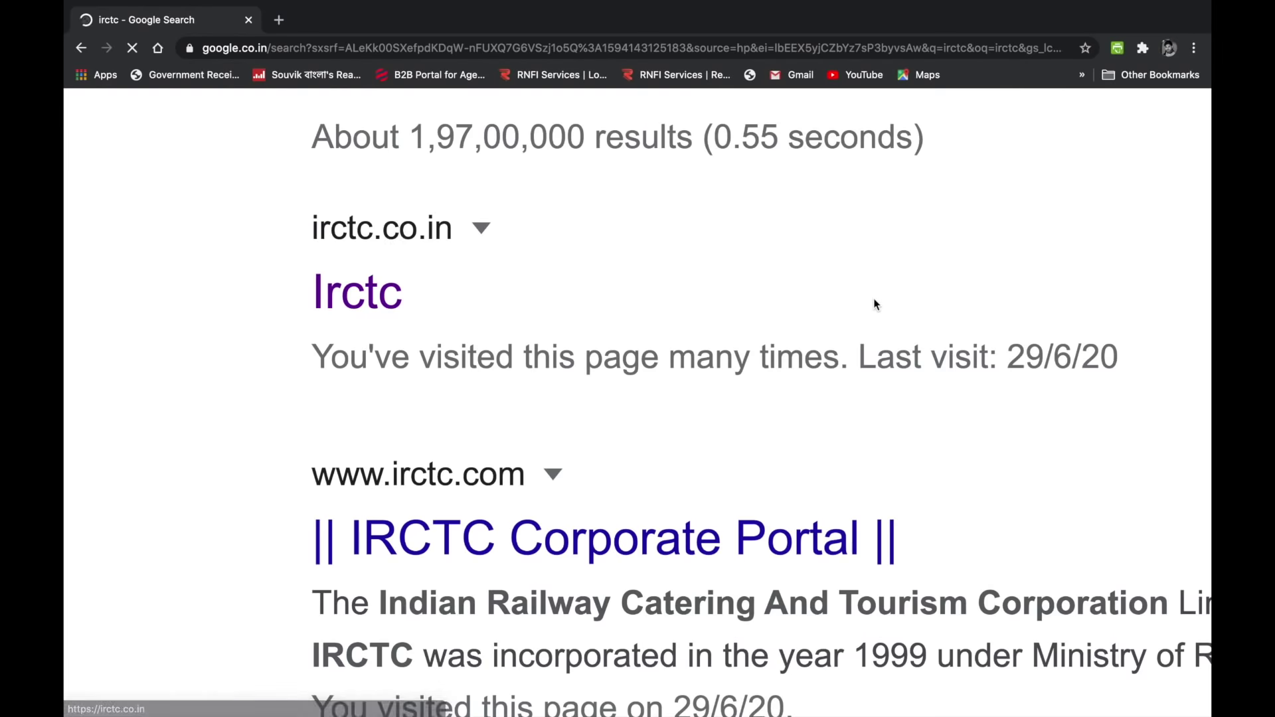
scroll(873, 299, "up", 4)
scroll(874, 306, "down", 5)
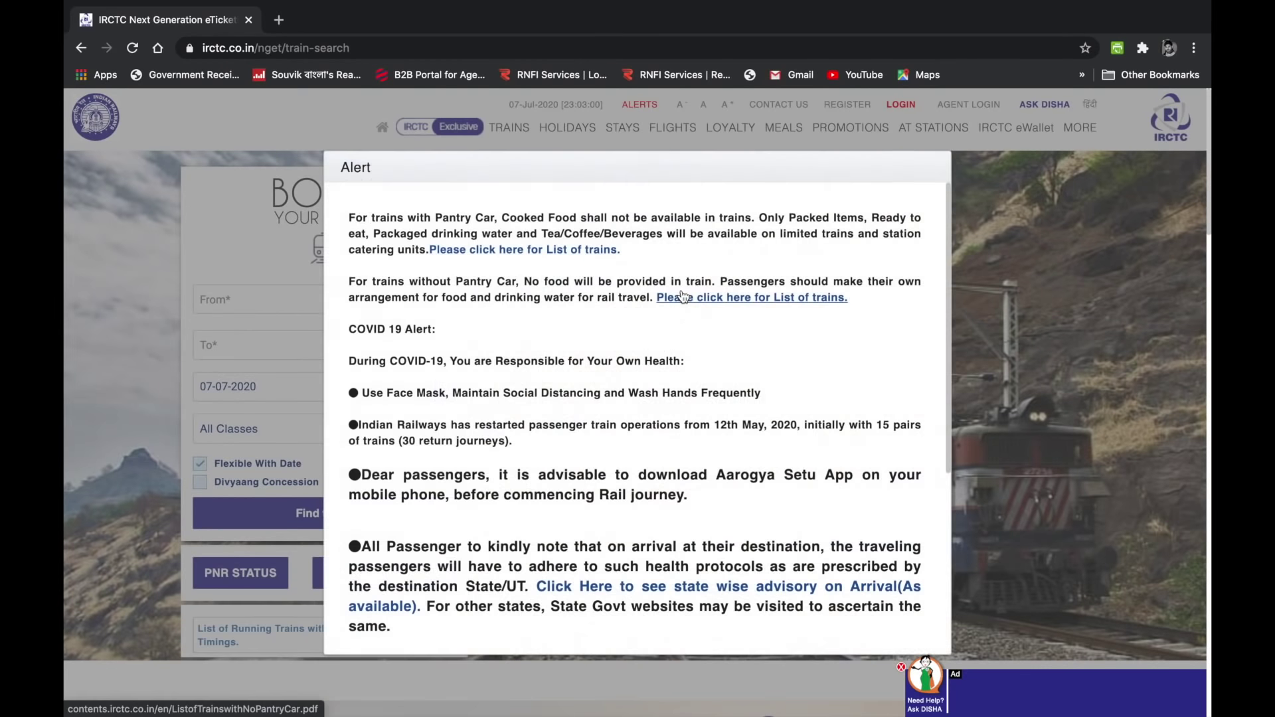
scroll(681, 295, "down", 5)
left_click(635, 624)
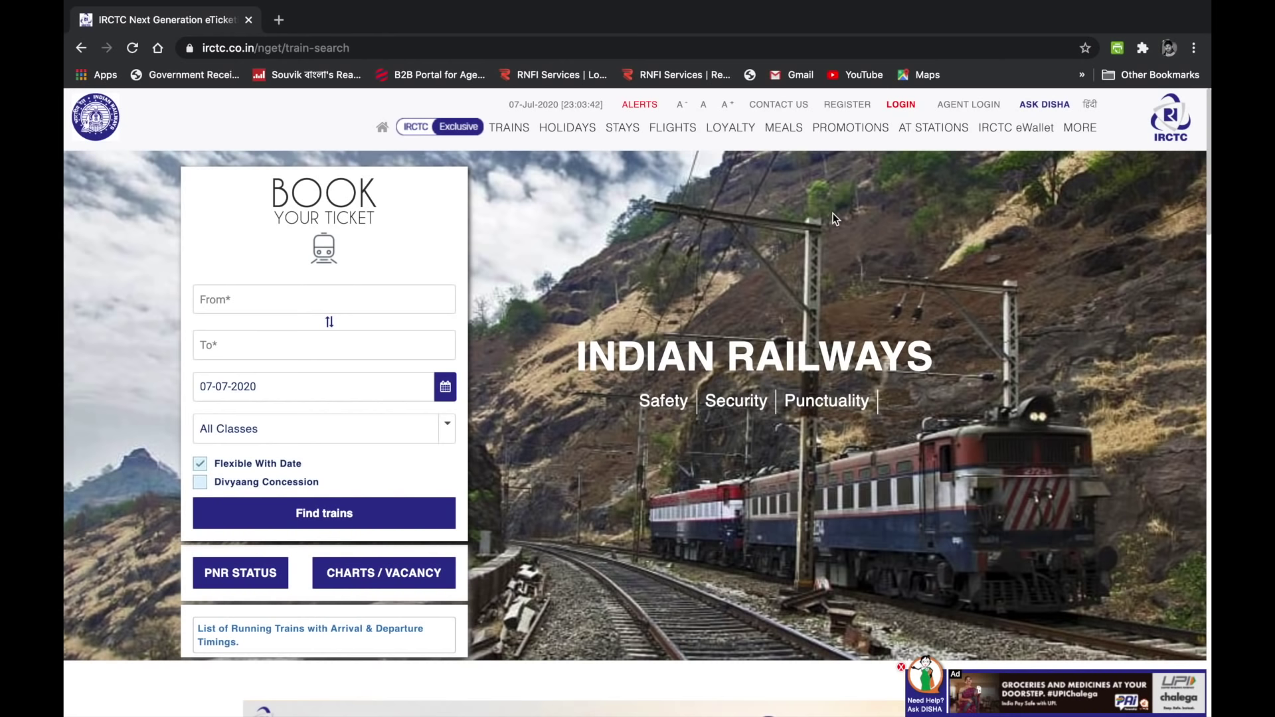
scroll(929, 237, "up", 5)
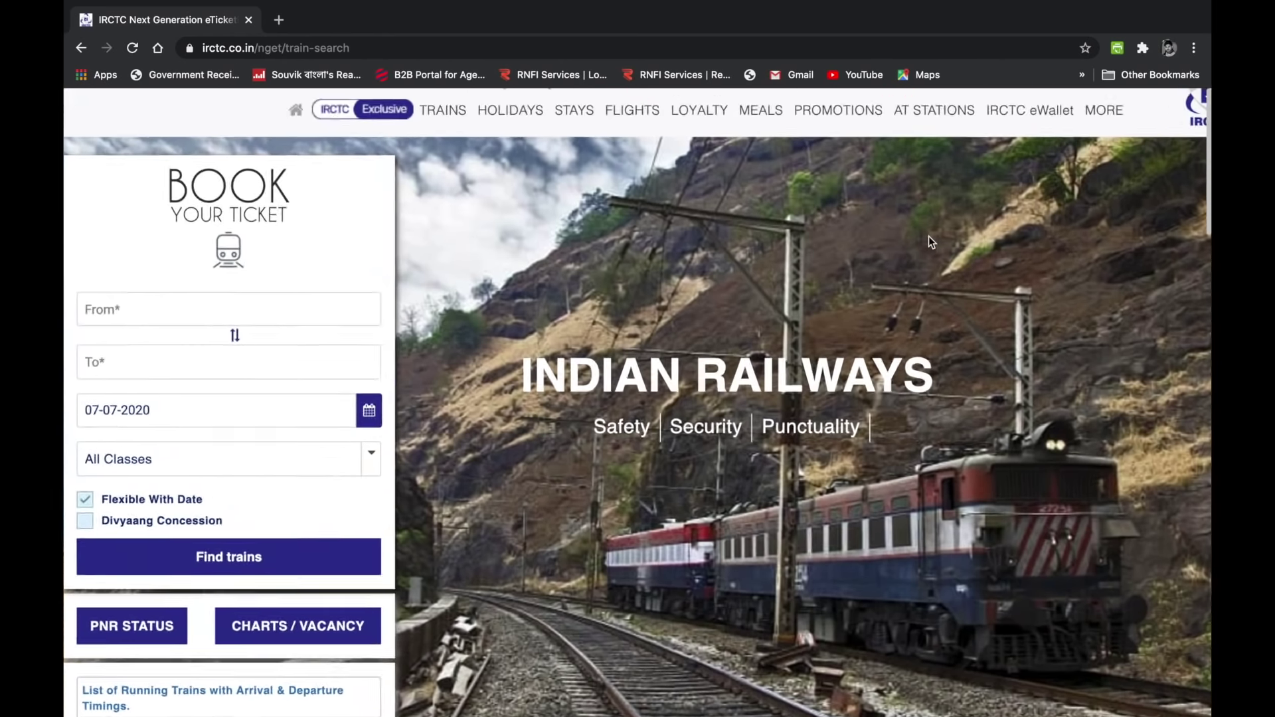
scroll(929, 242, "up", 3)
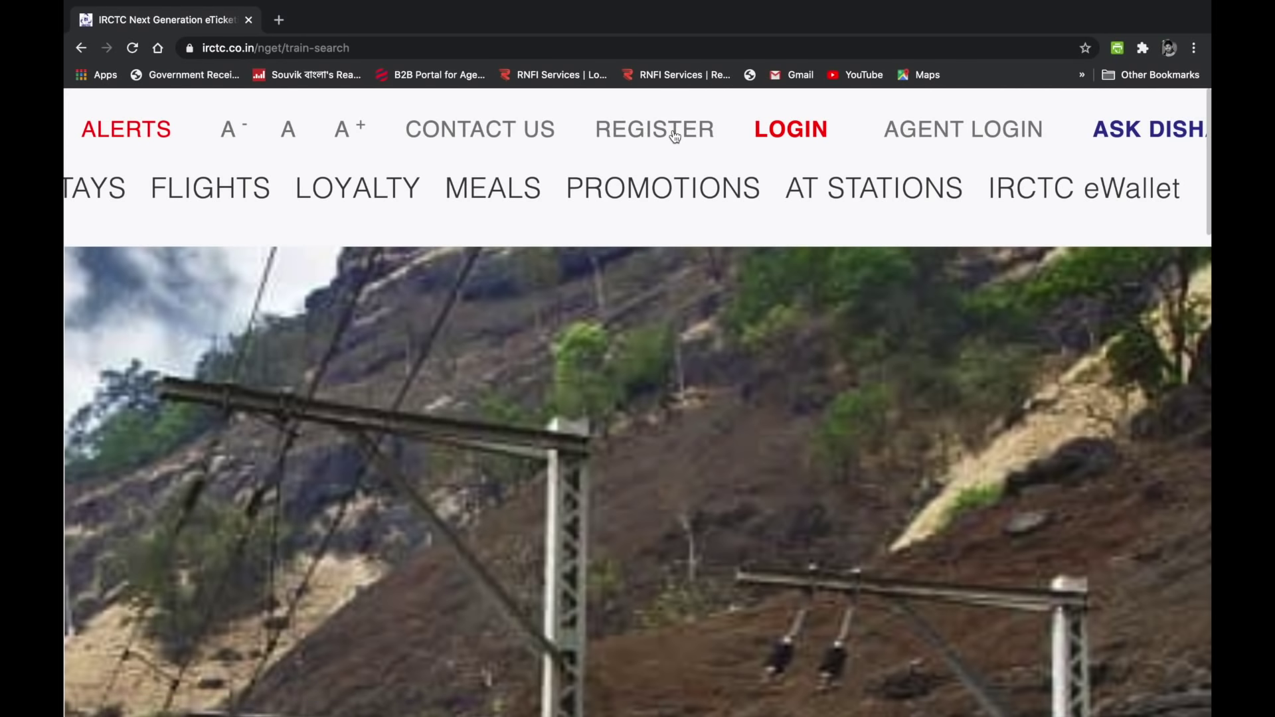
scroll(675, 136, "down", 5)
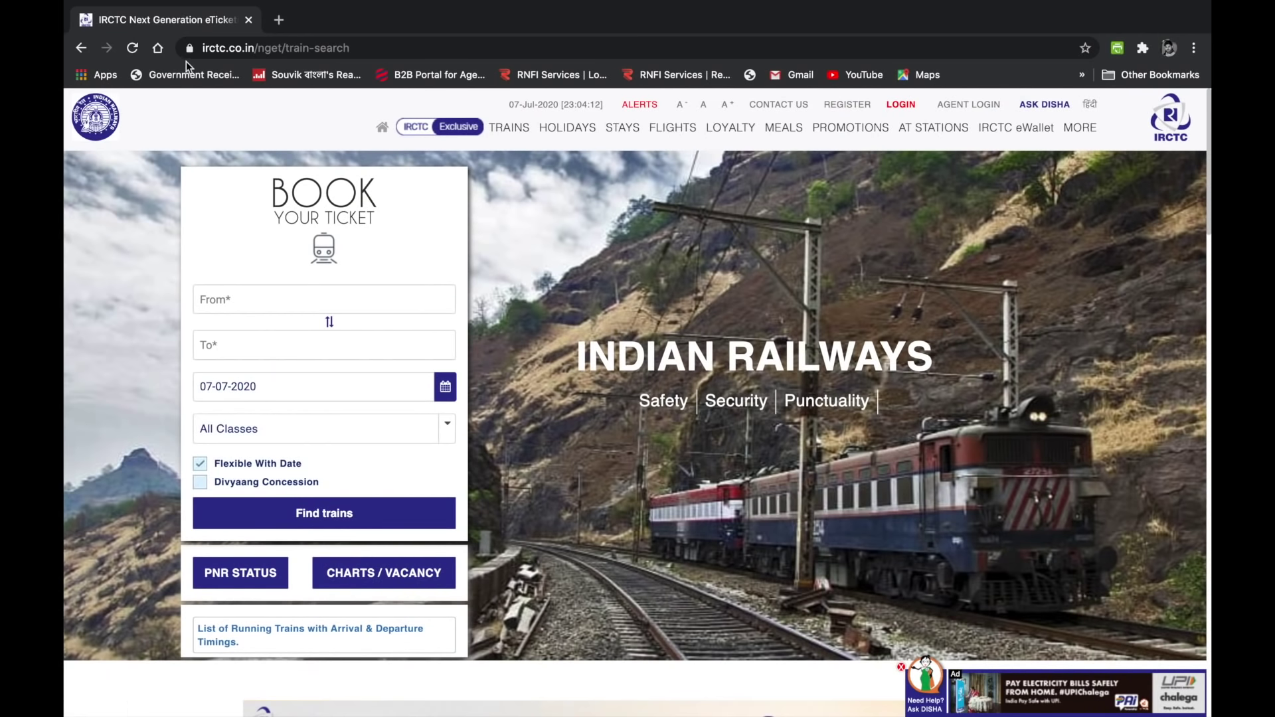
scroll(718, 229, "up", 5)
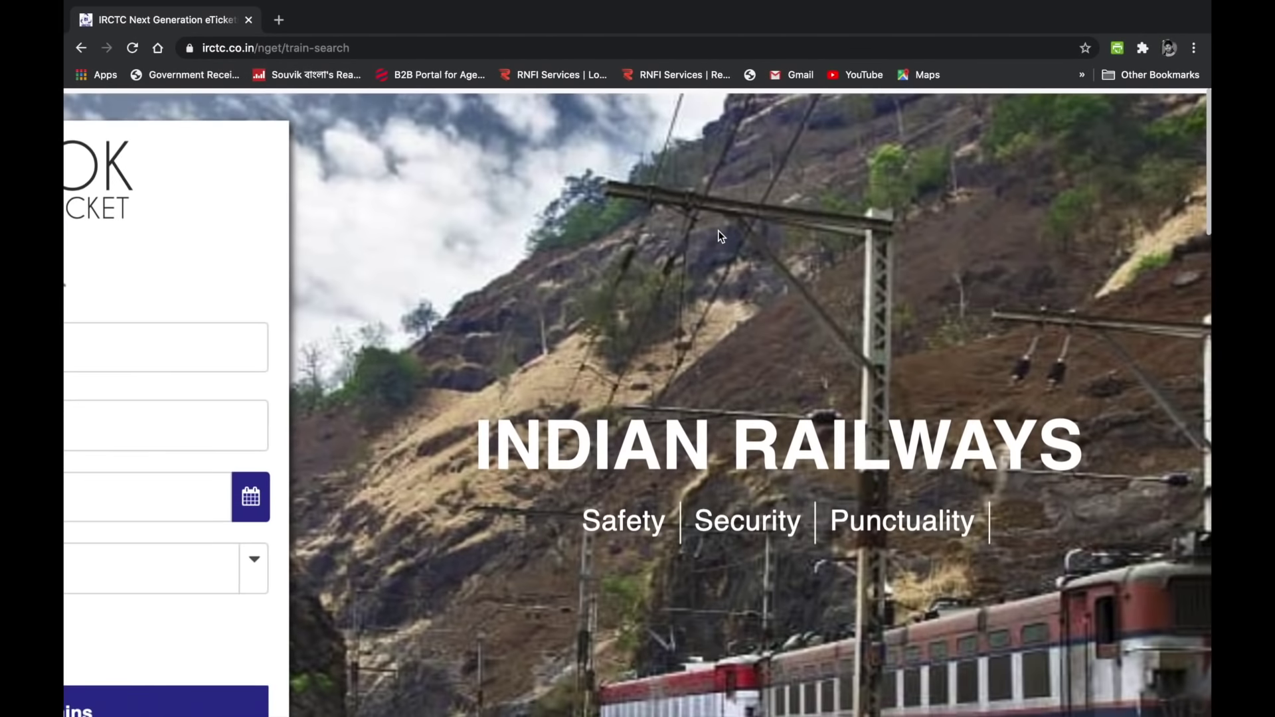
scroll(719, 230, "right", 3)
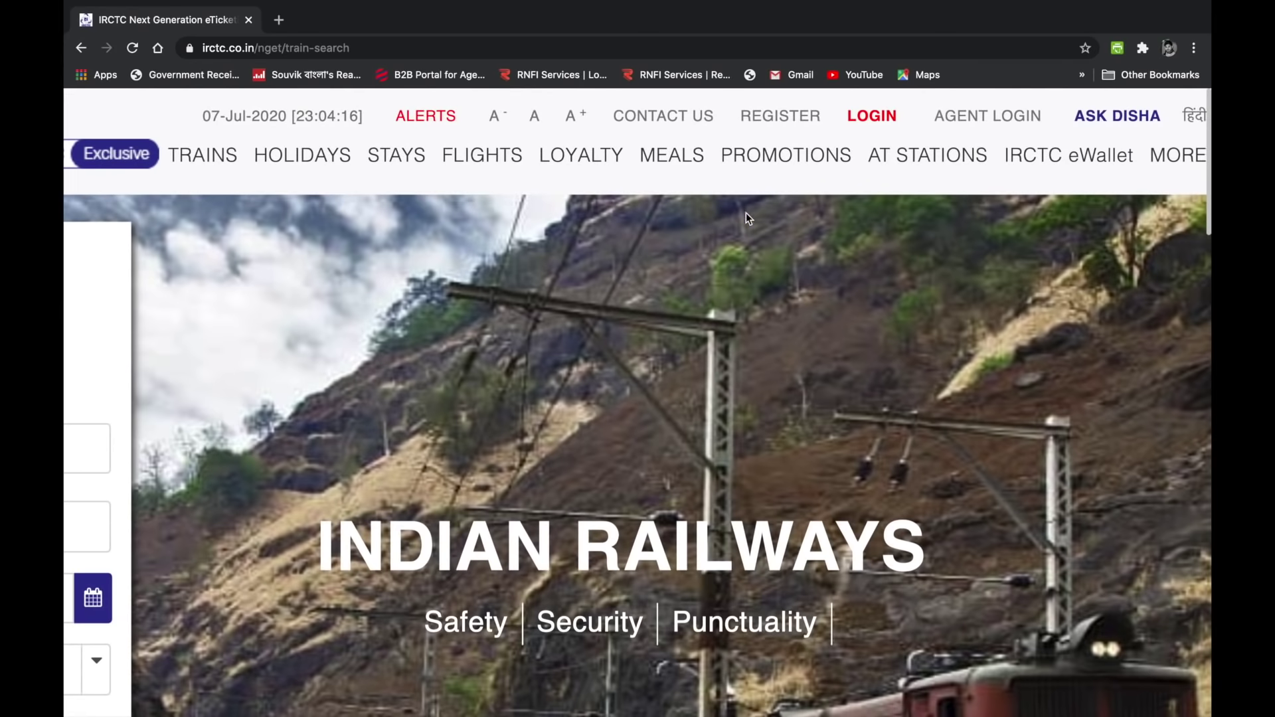
Go to REGISTER and scroll through the empty Individual Registration form and back to the top.
left_click(775, 121)
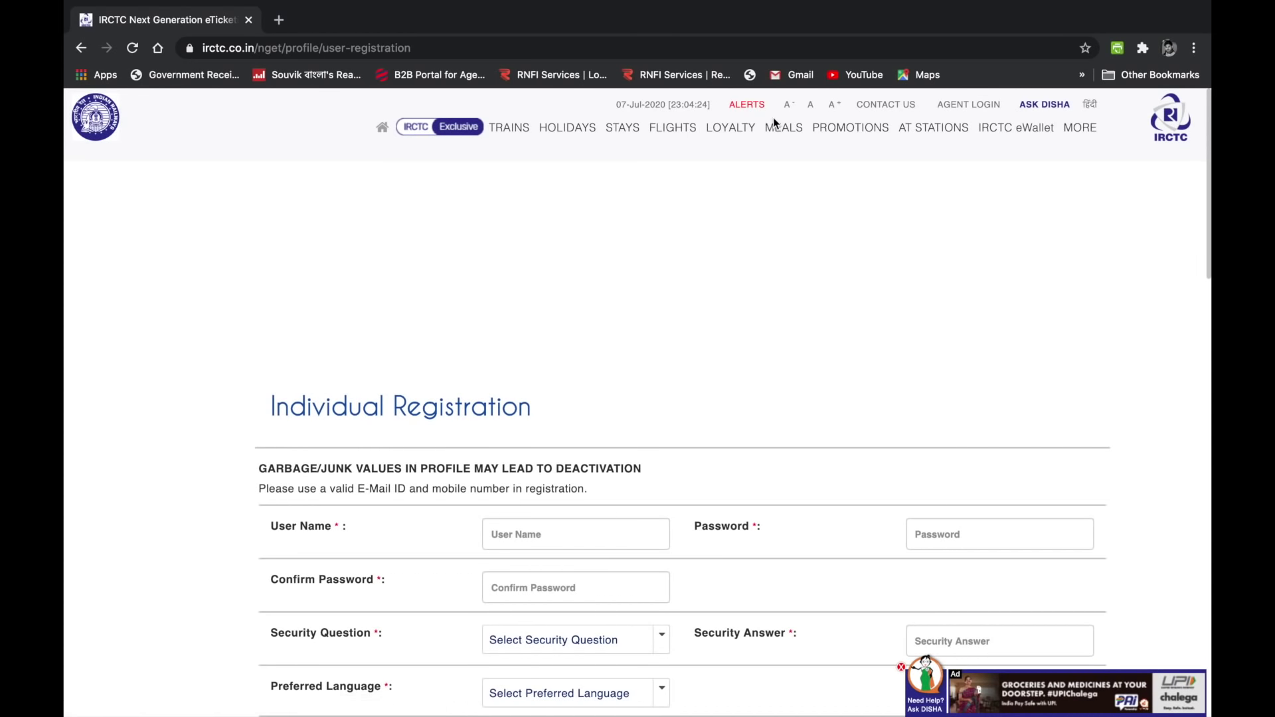
mouse_move(787, 128)
scroll(945, 418, "down", 3)
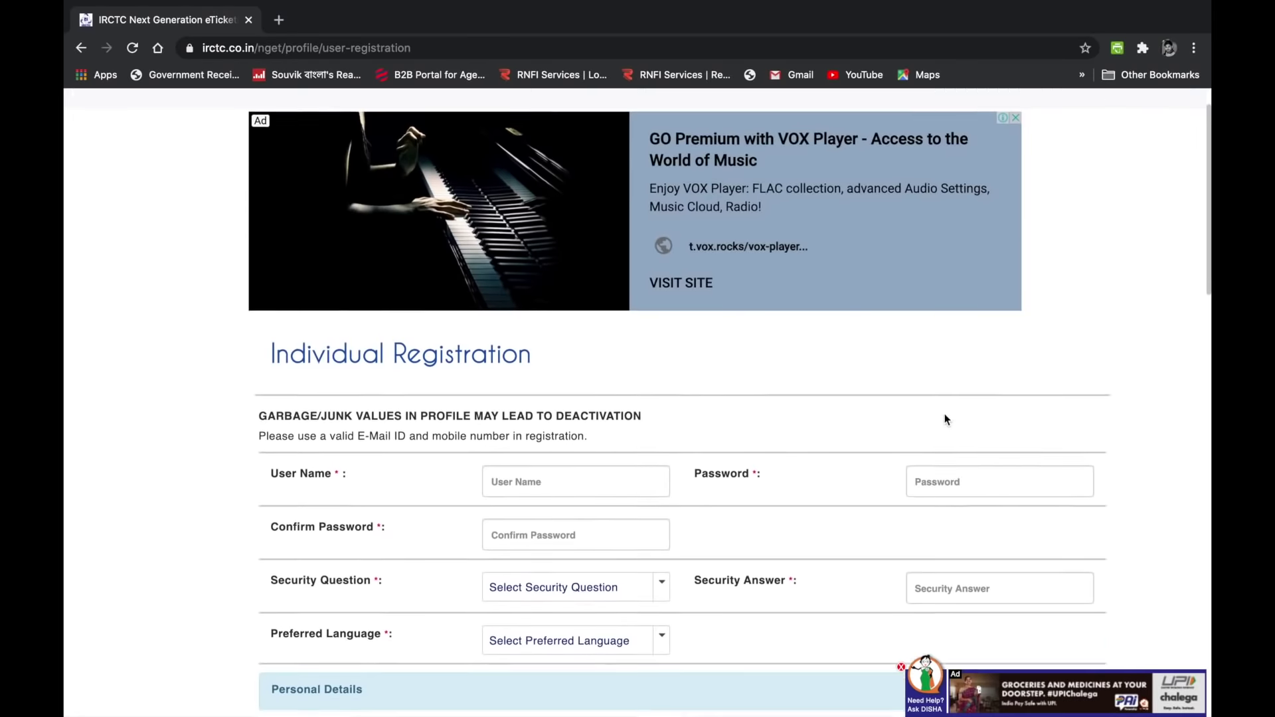
scroll(946, 419, "up", 3)
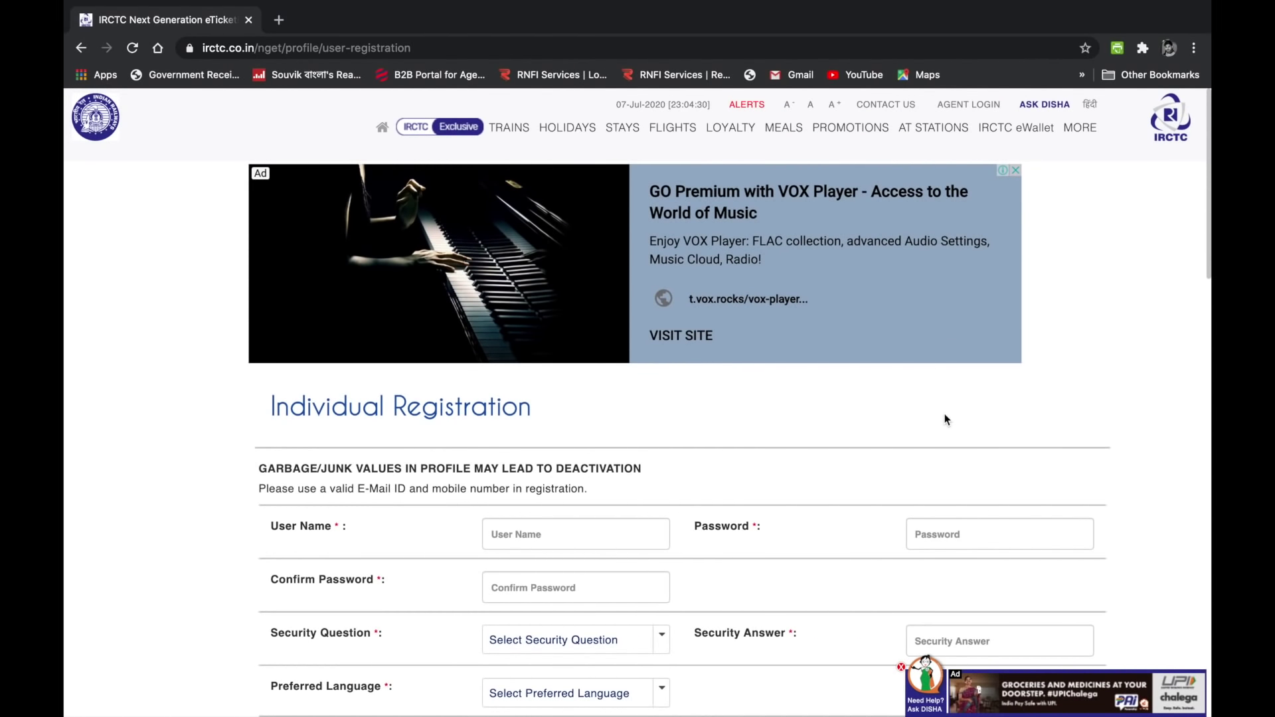
scroll(947, 418, "down", 10)
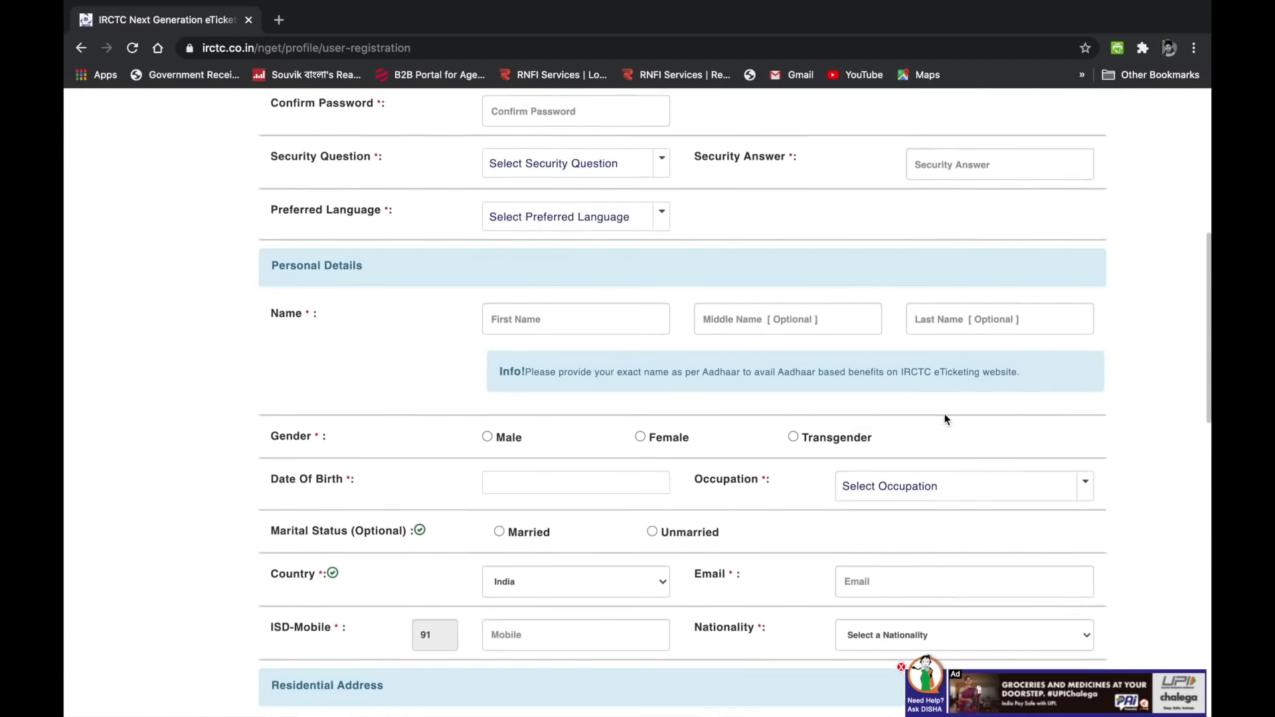
scroll(947, 419, "down", 10)
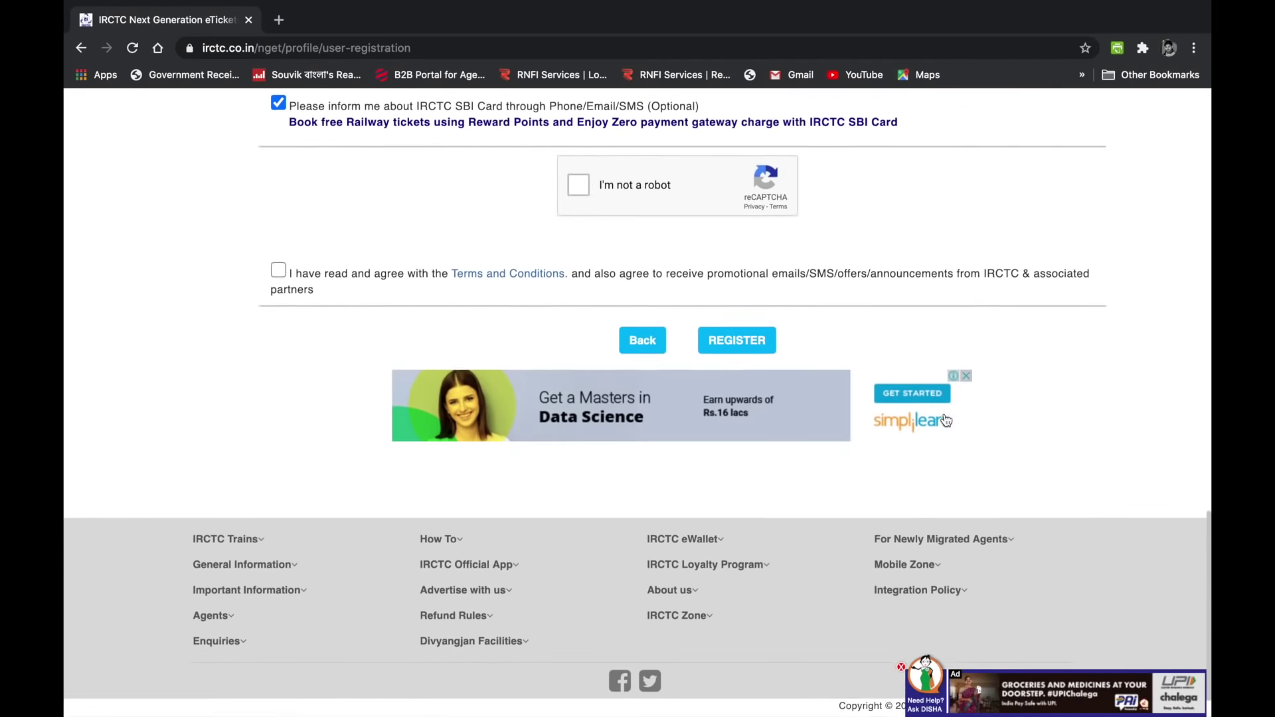
scroll(946, 419, "up", 20)
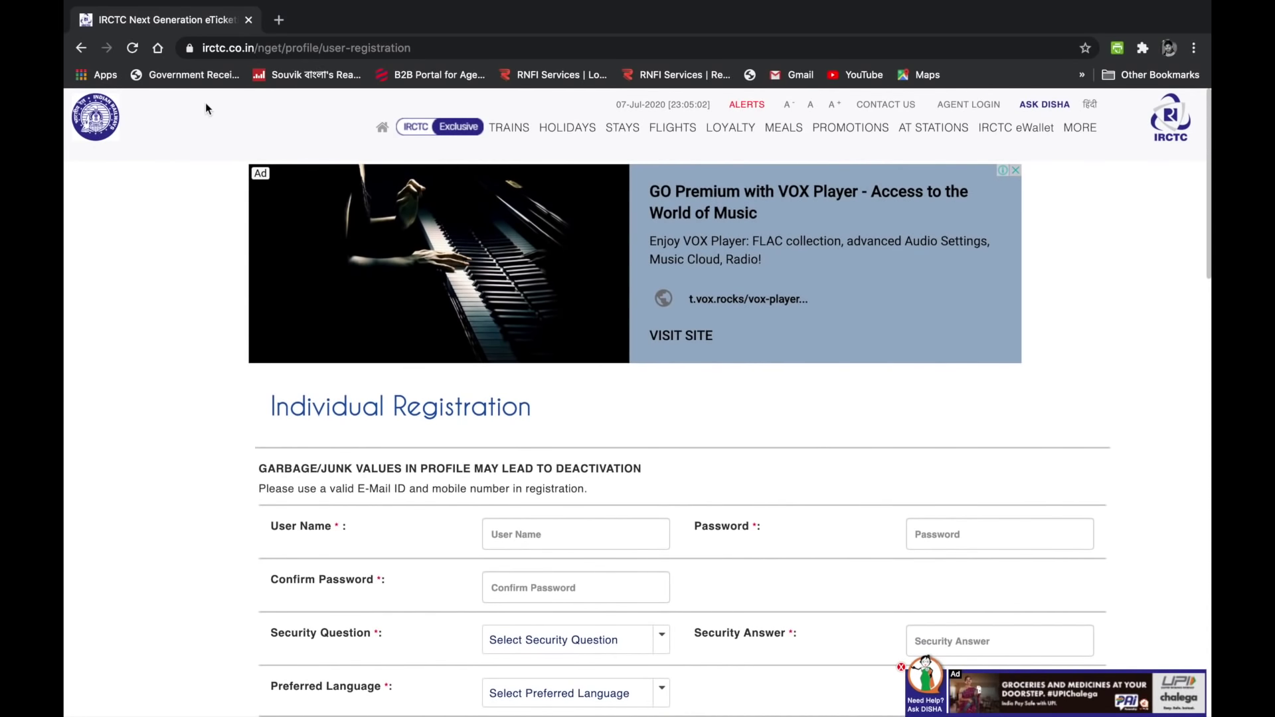
Enter a short trial user name, let it validate, then erase it so 'User Name is required' shows.
left_click(567, 128)
left_click(528, 528)
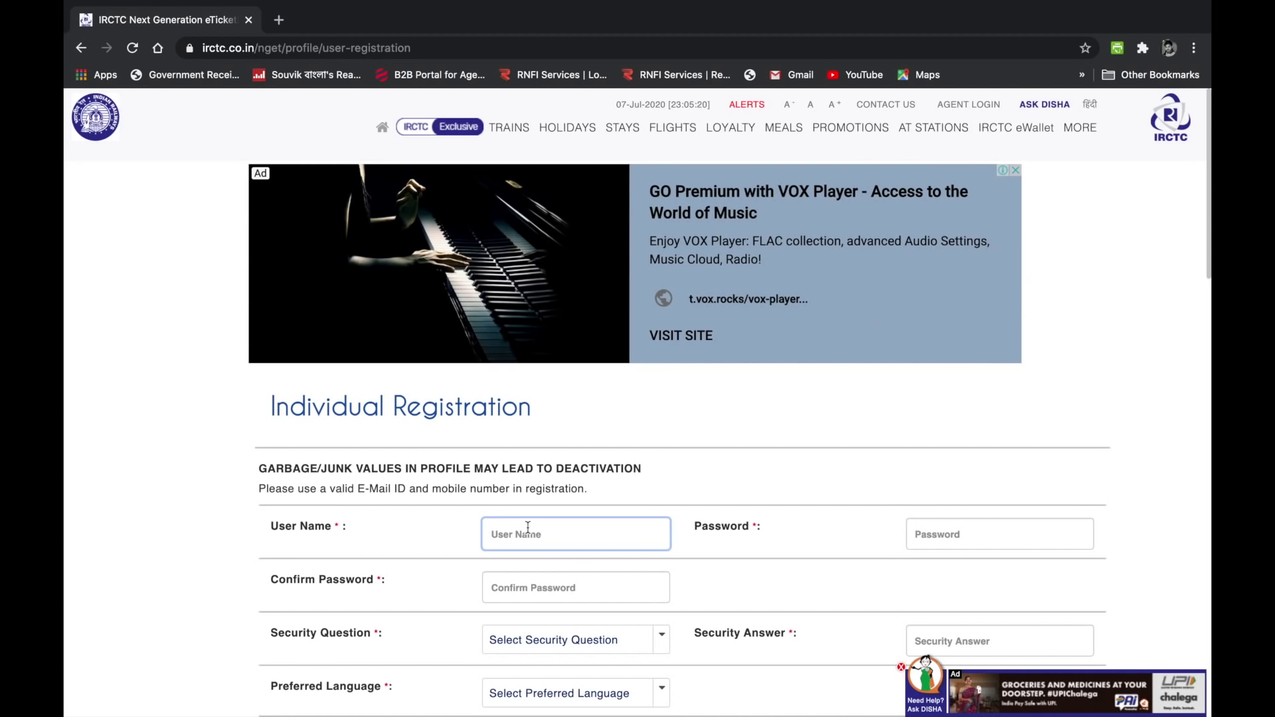
type("Ch")
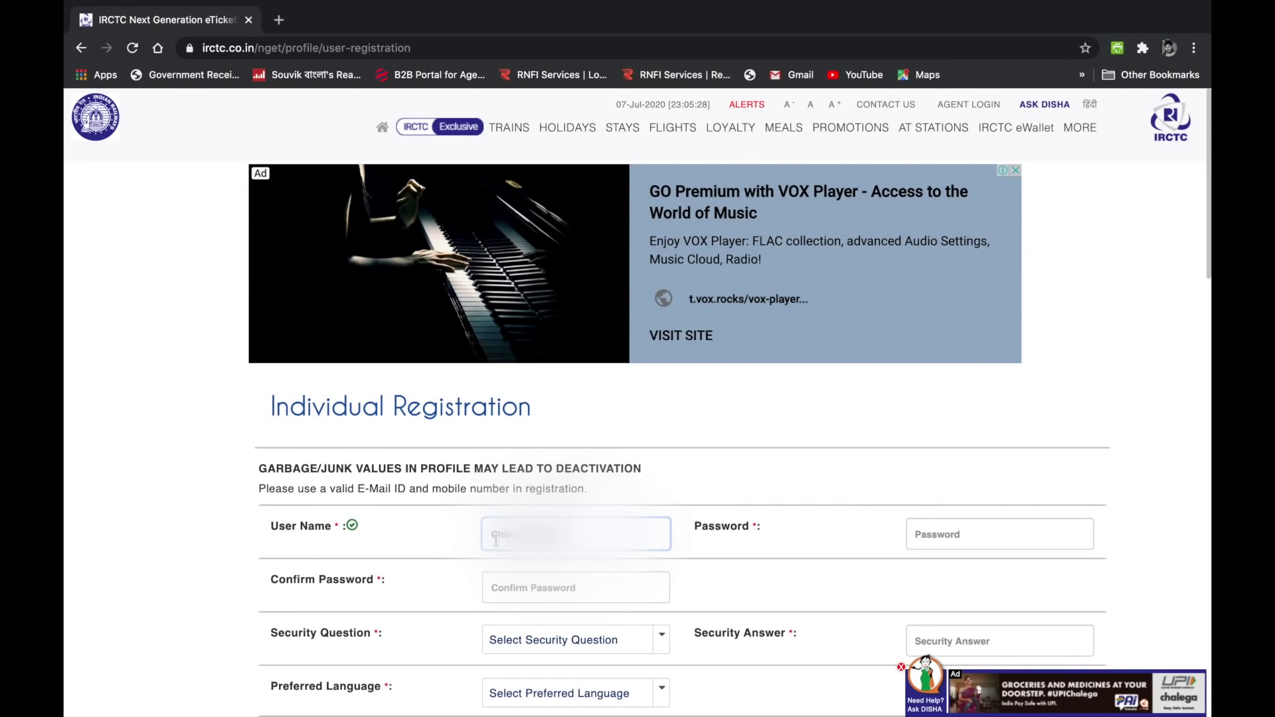
left_click(429, 540)
scroll(429, 540, "up", 5)
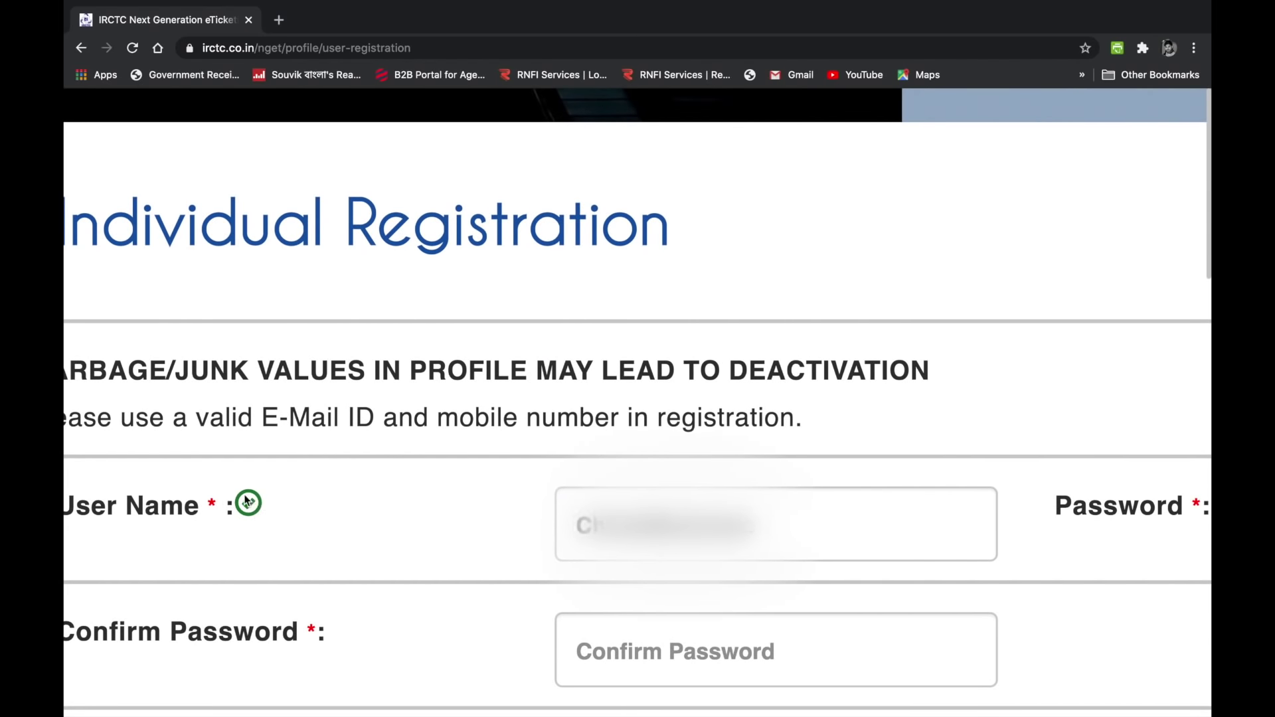
scroll(247, 503, "left", 5)
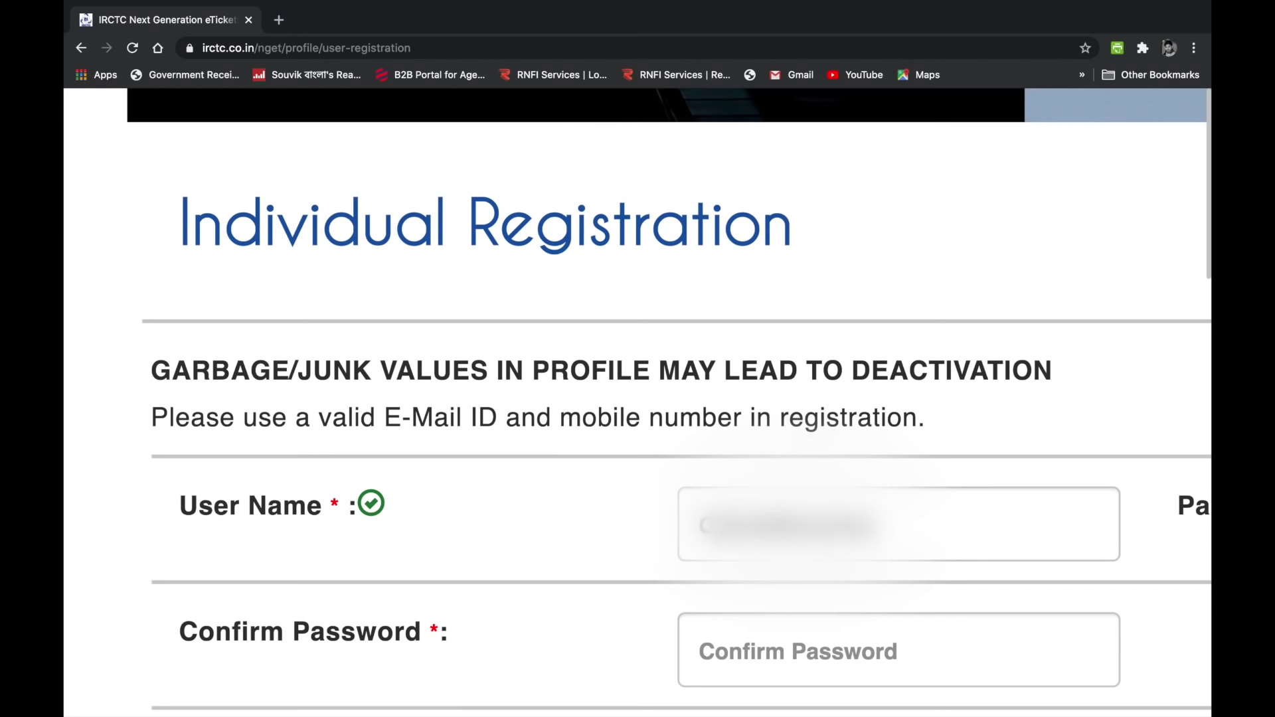
left_click(895, 528)
key("BackSpace")
key("BackSpace")
key("BackSpace")
key("BackSpace")
key("BackSpace")
key("BackSpace")
key("BackSpace")
key("BackSpace")
key("BackSpace")
key("BackSpace")
key("BackSpace")
key("BackSpace")
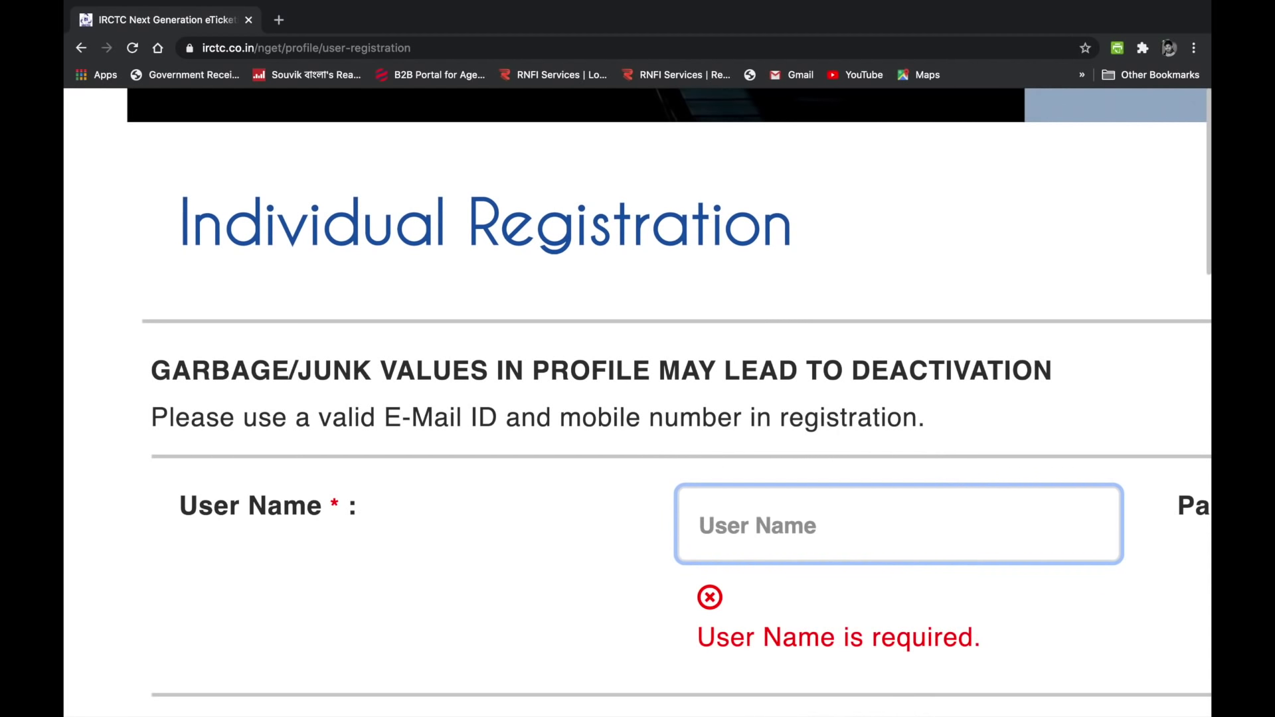
Try the user's first name as user name, then extend it with the surname, checking availability each time.
type("souvik")
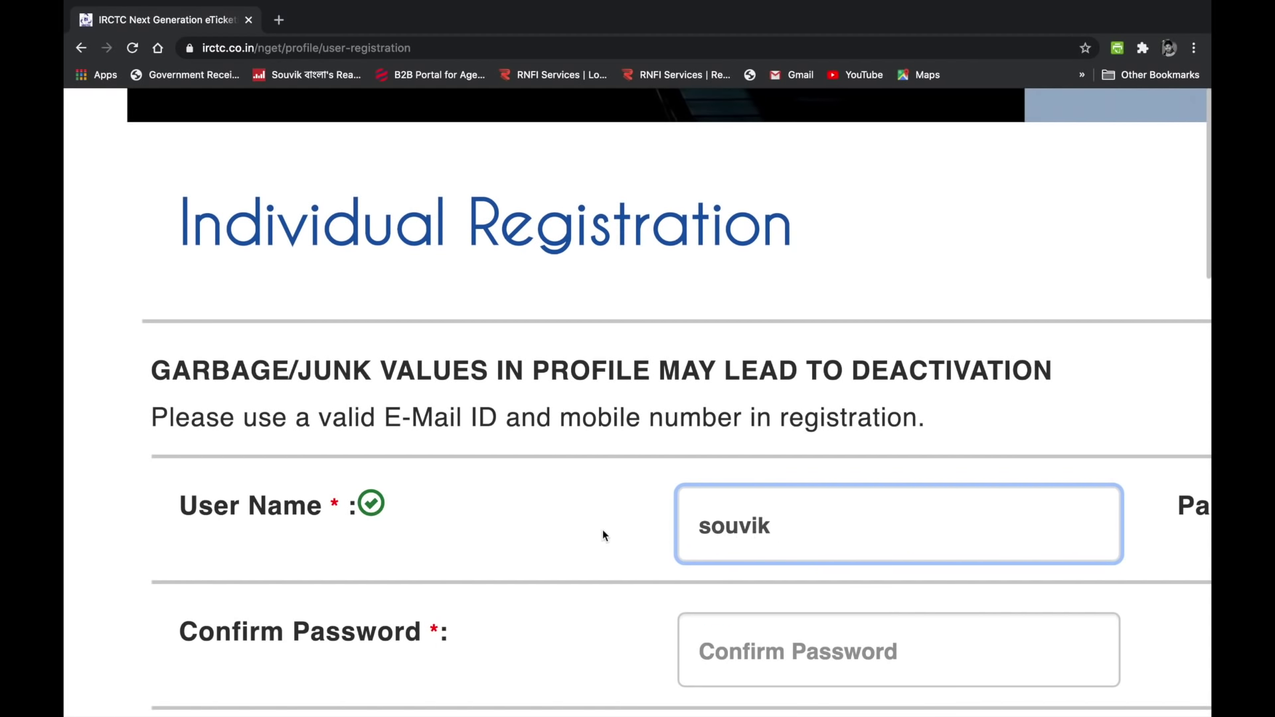
left_click(581, 528)
left_click(832, 626)
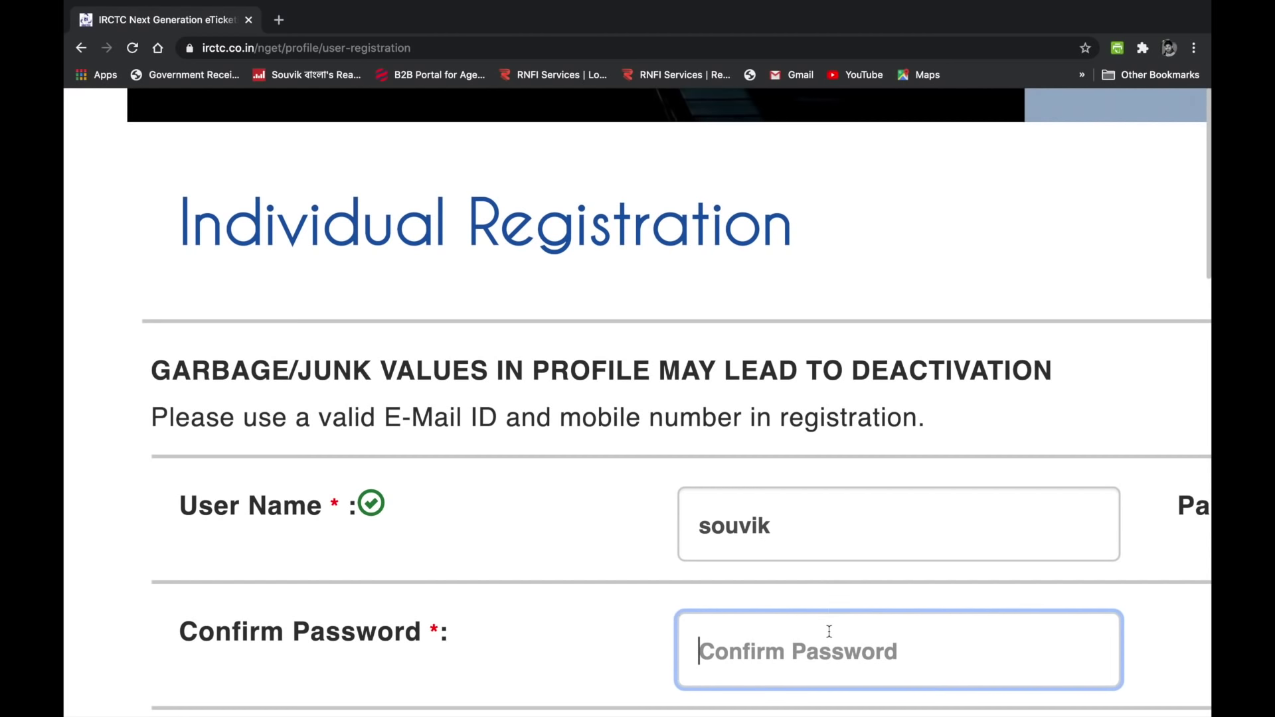
left_click(819, 529)
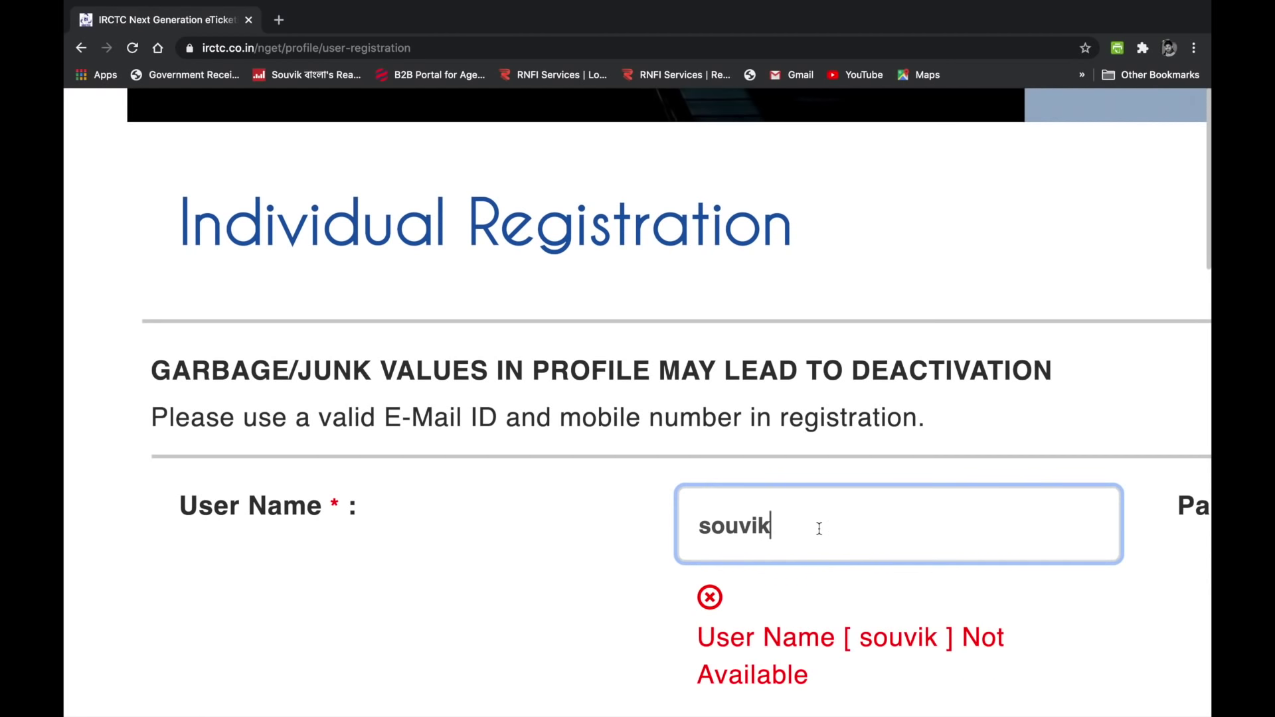
scroll(819, 529, "down", 2)
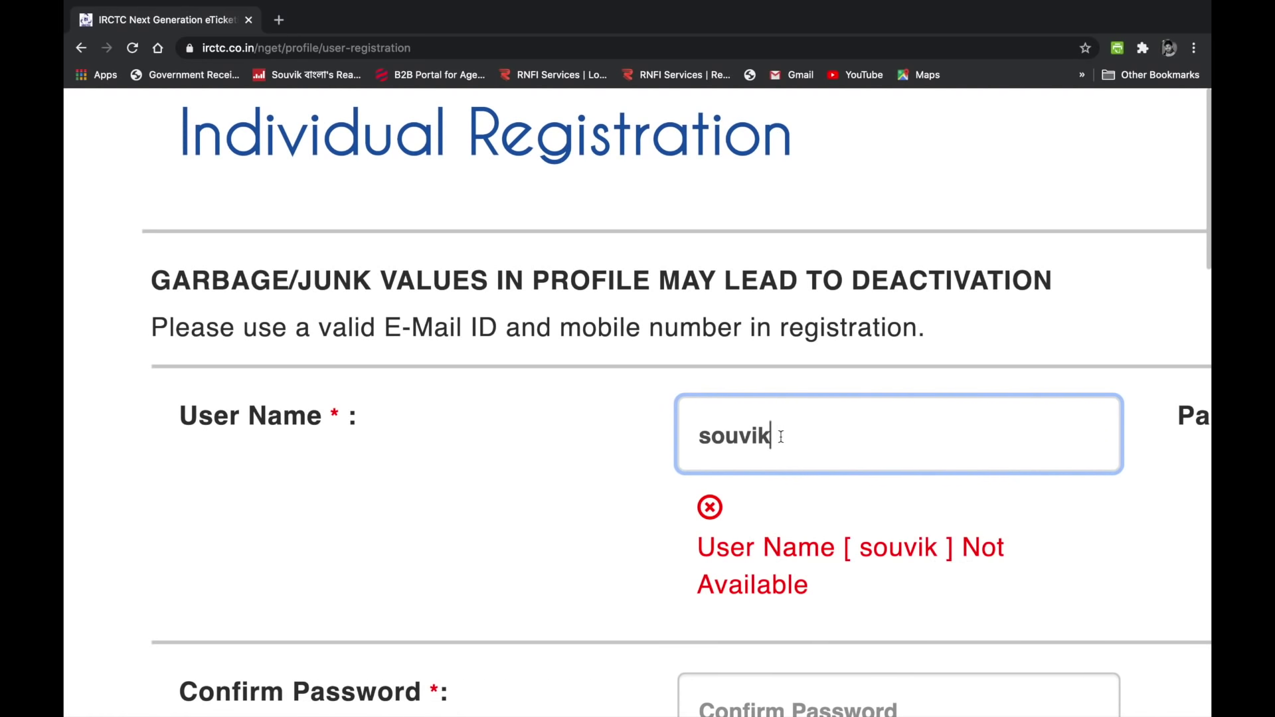
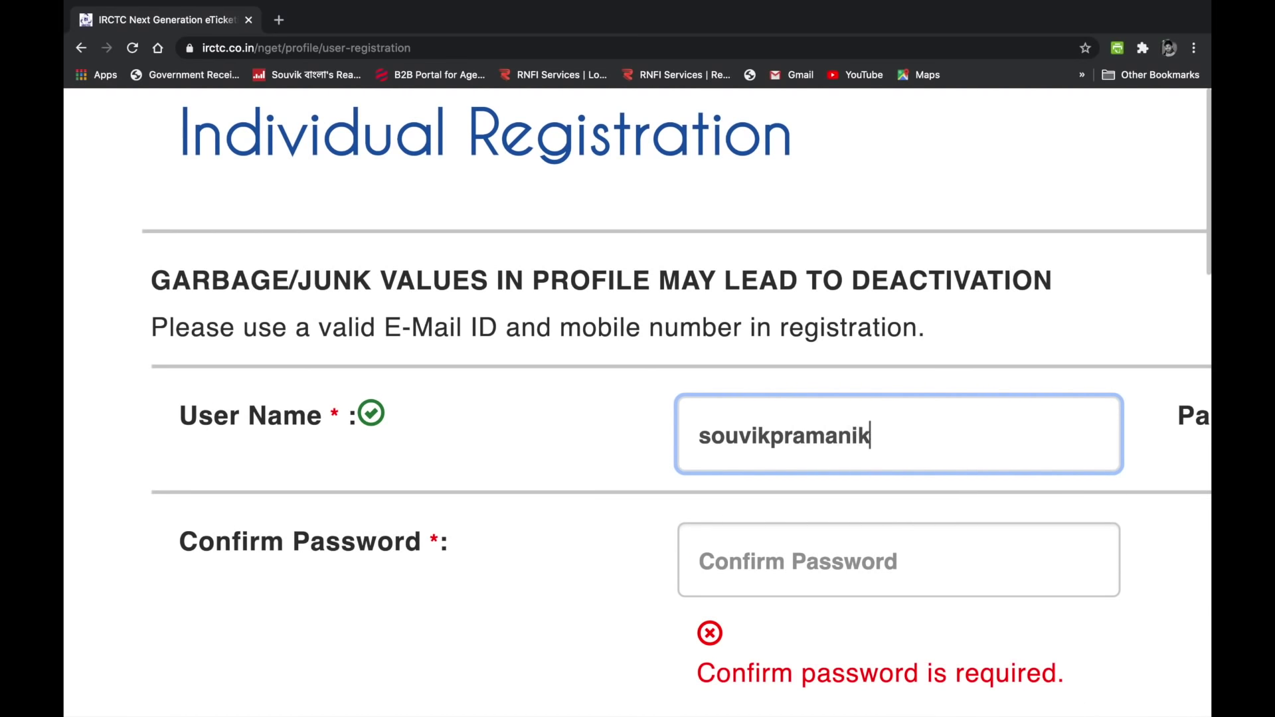
left_click(891, 554)
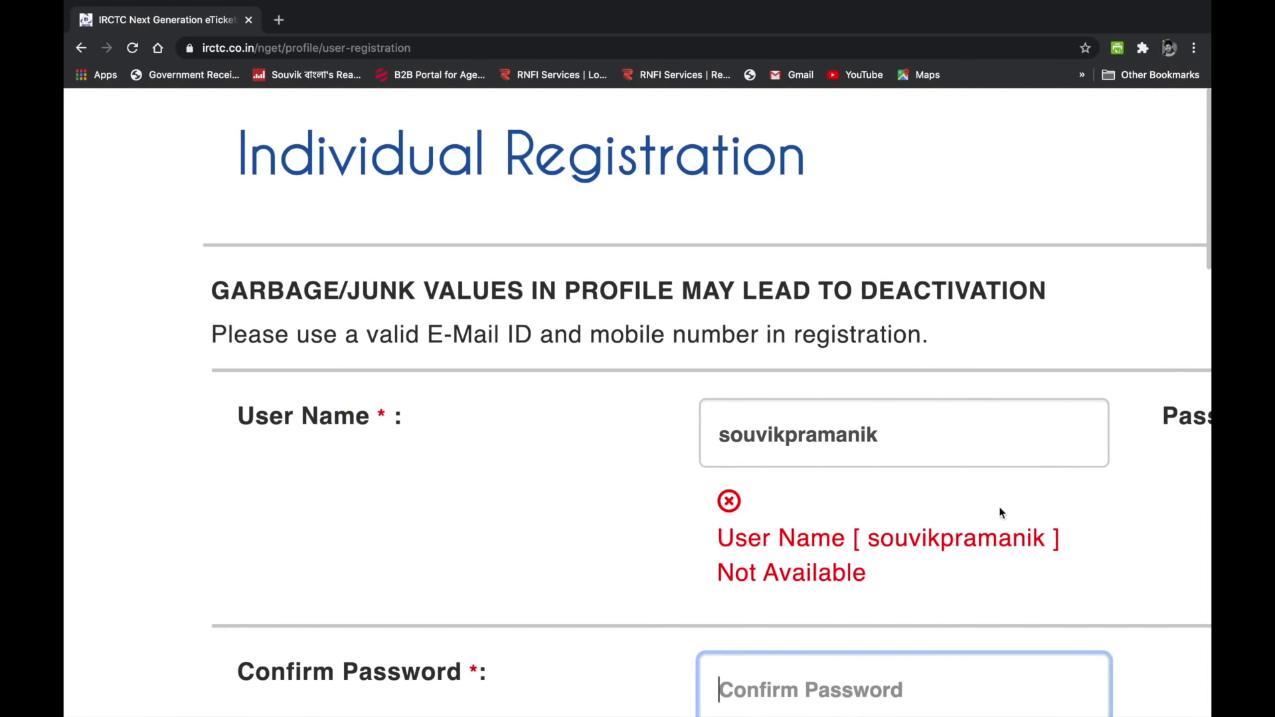
Append '123' to the user name, zoom out, then replace it with a new name that is accepted.
left_click(917, 437)
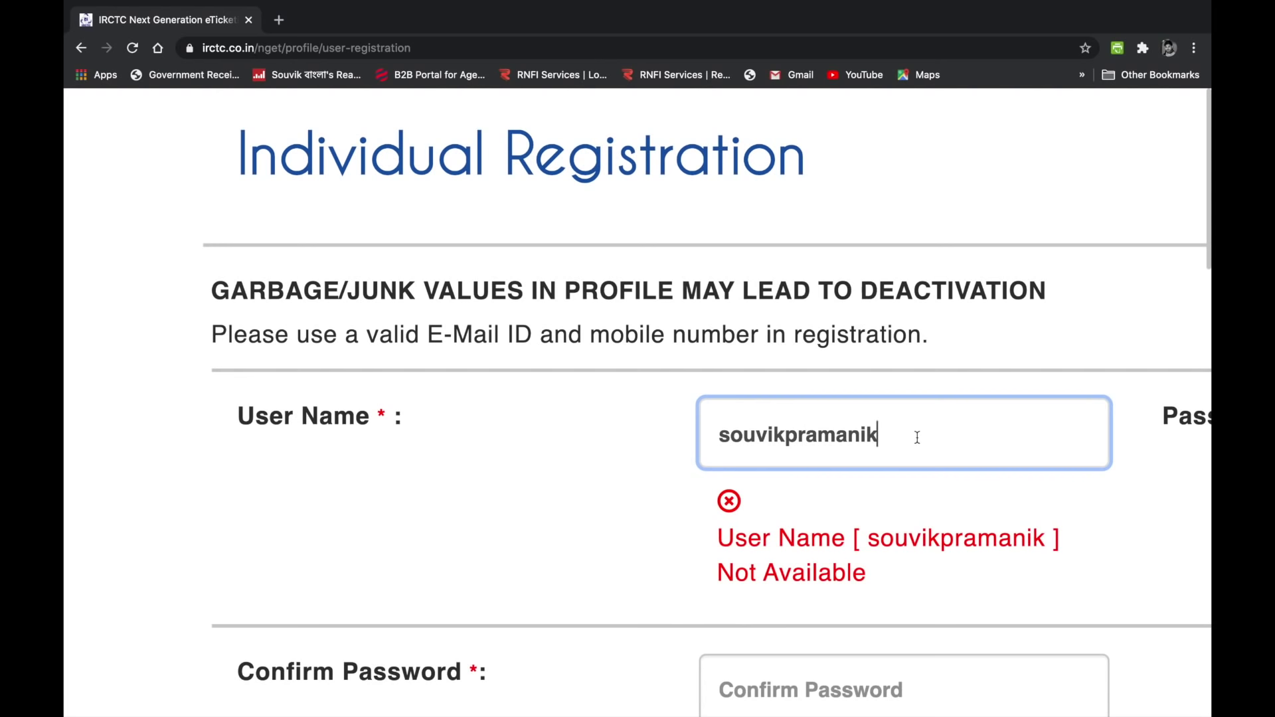
type("123")
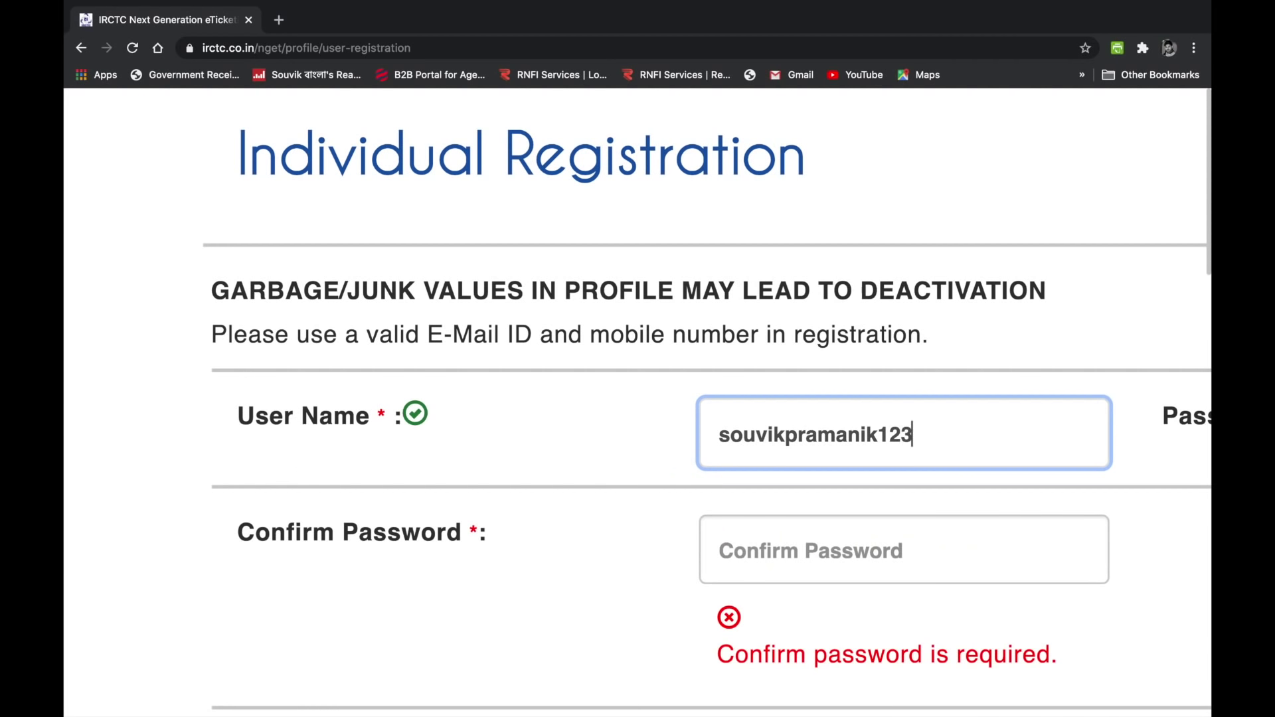
left_click(1000, 561)
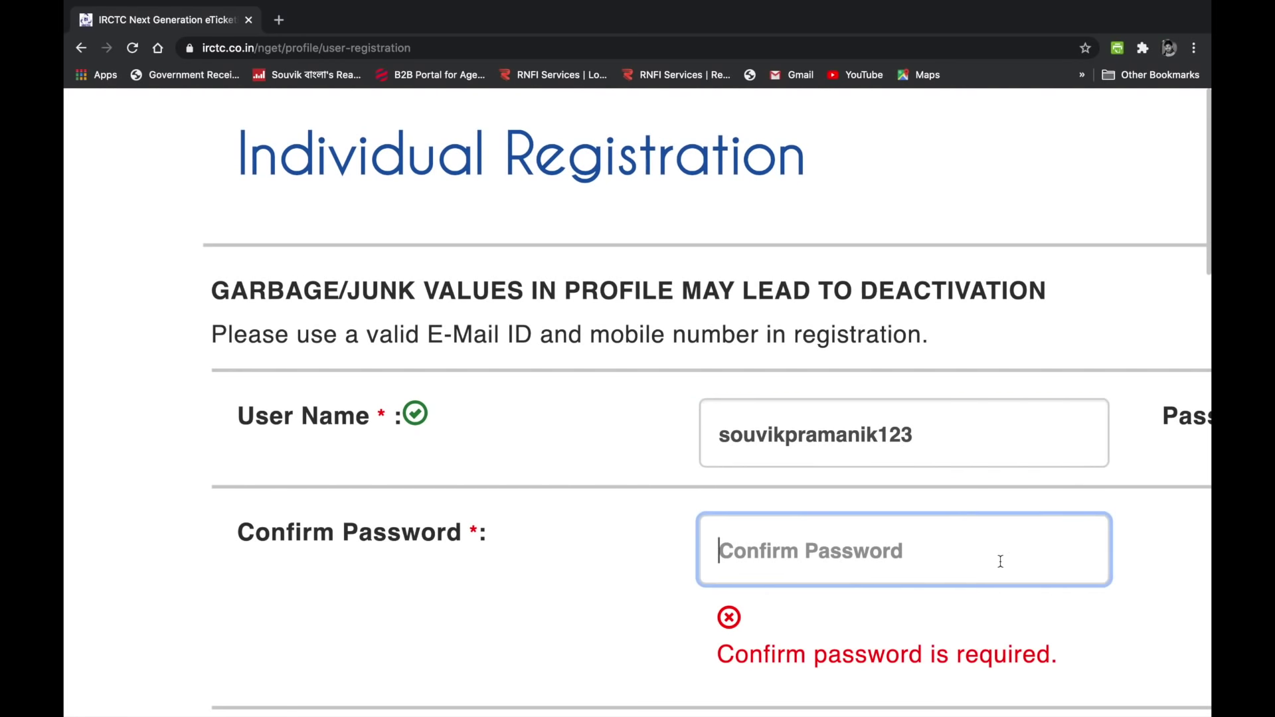
key("super+minus")
key("super+minus")
key("super+minus")
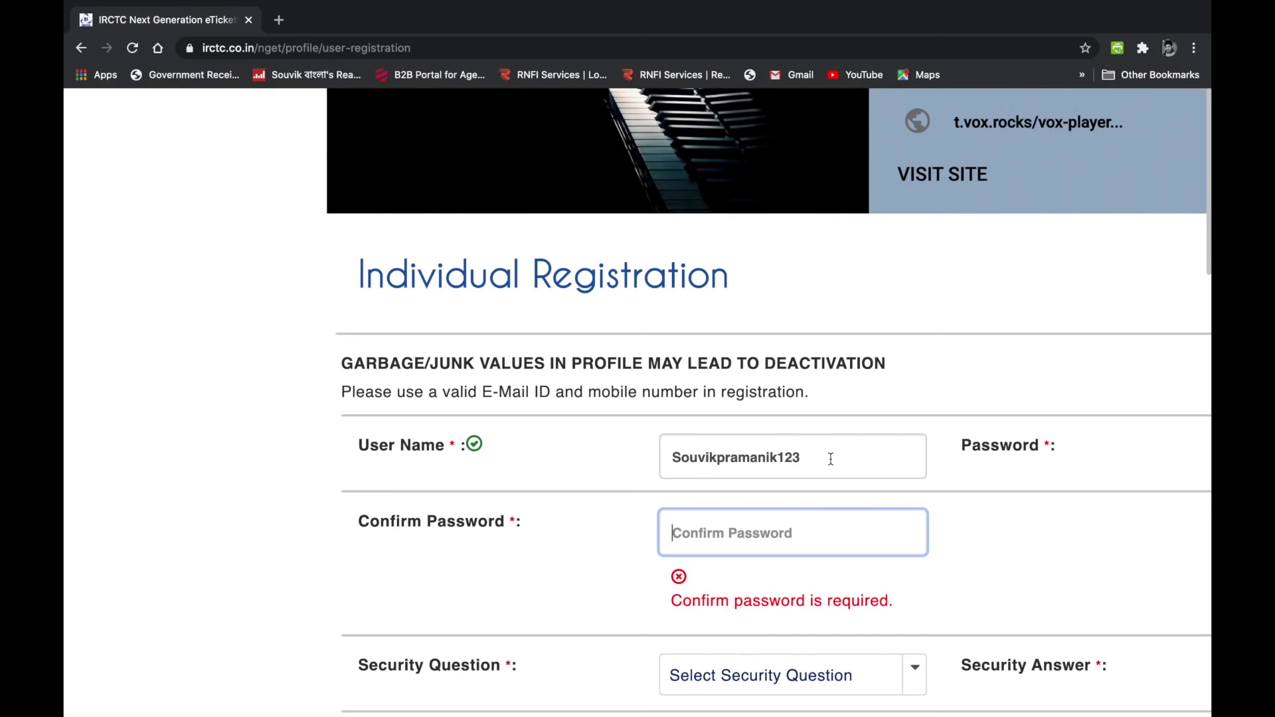
left_click(831, 459)
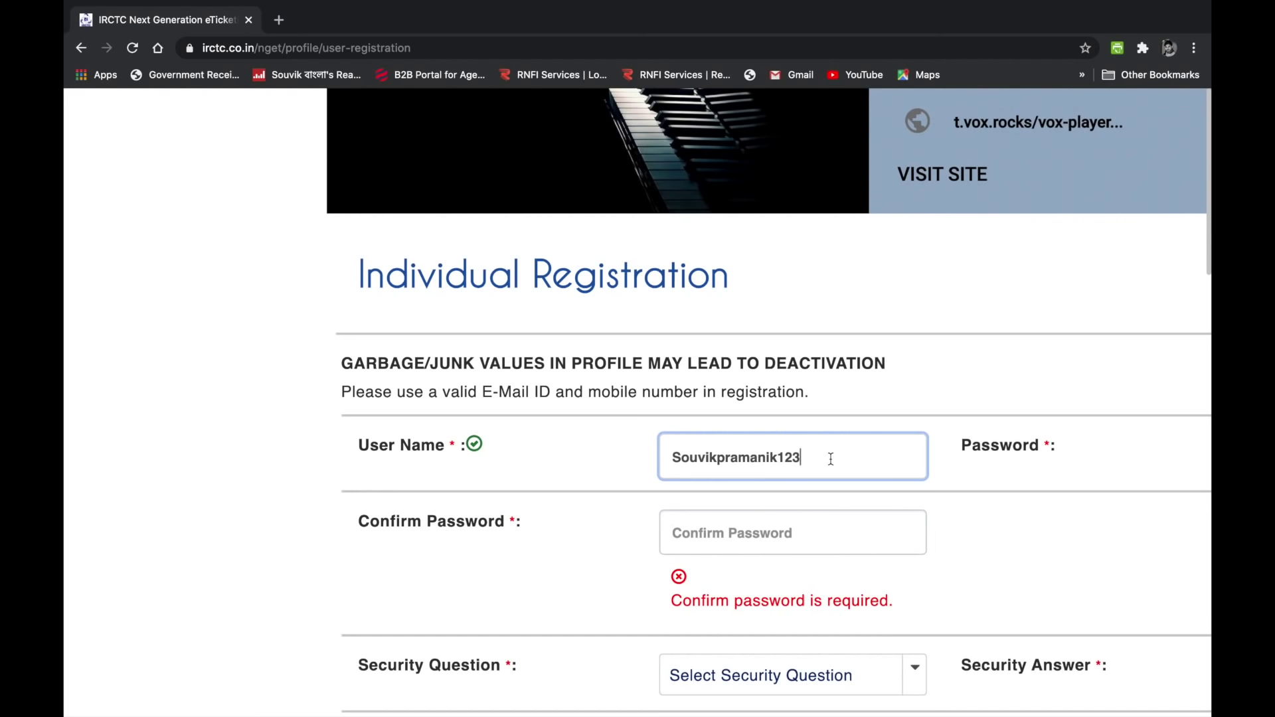
key("BackSpace")
key("super+BackSpace")
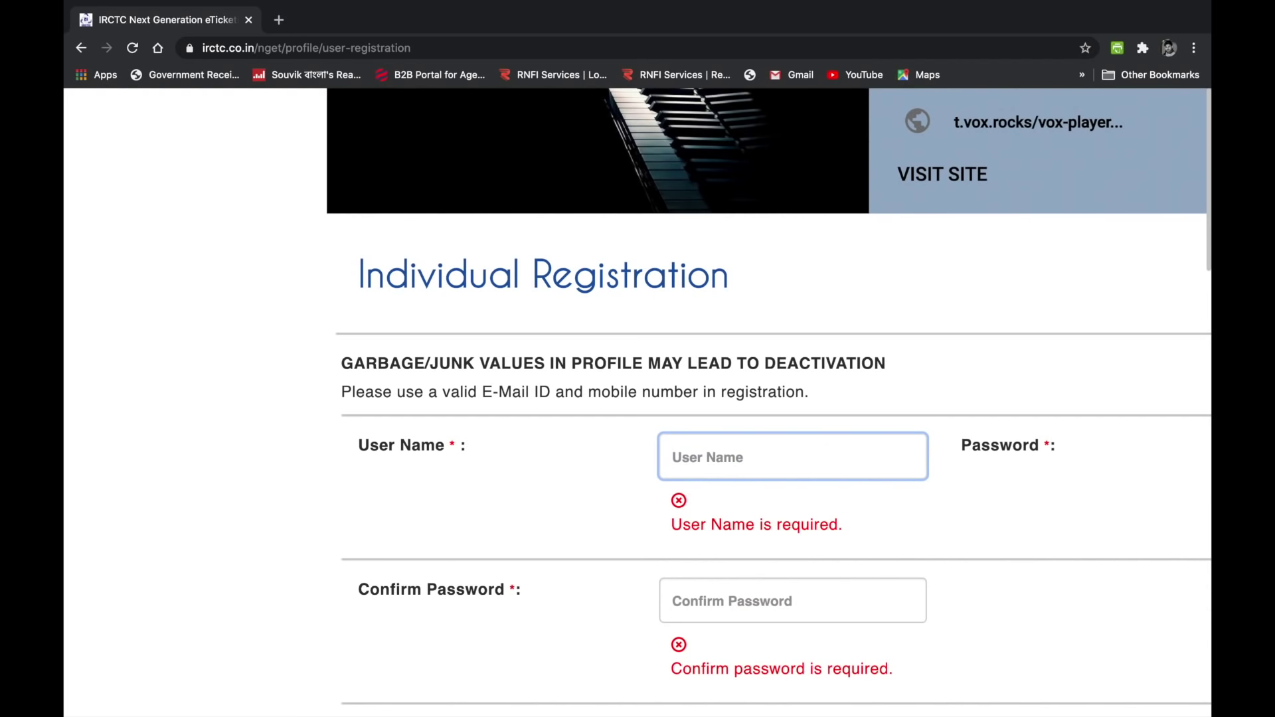
type("dev")
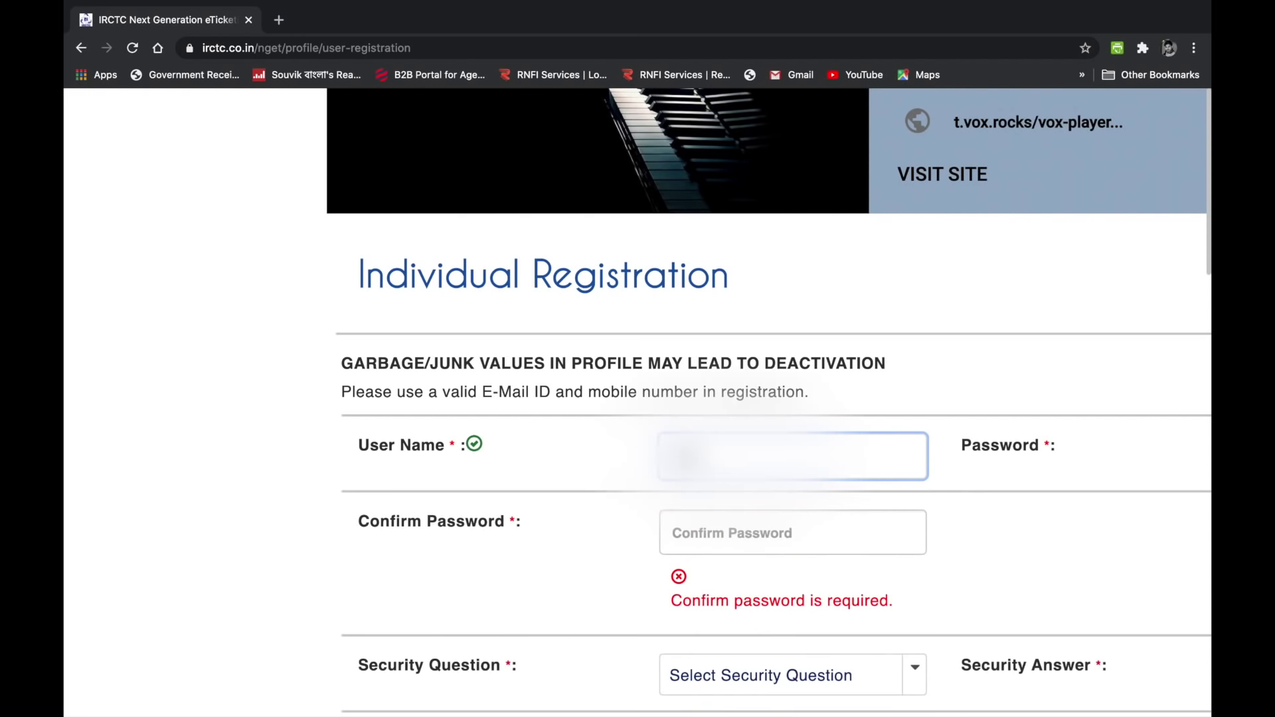
type("sou")
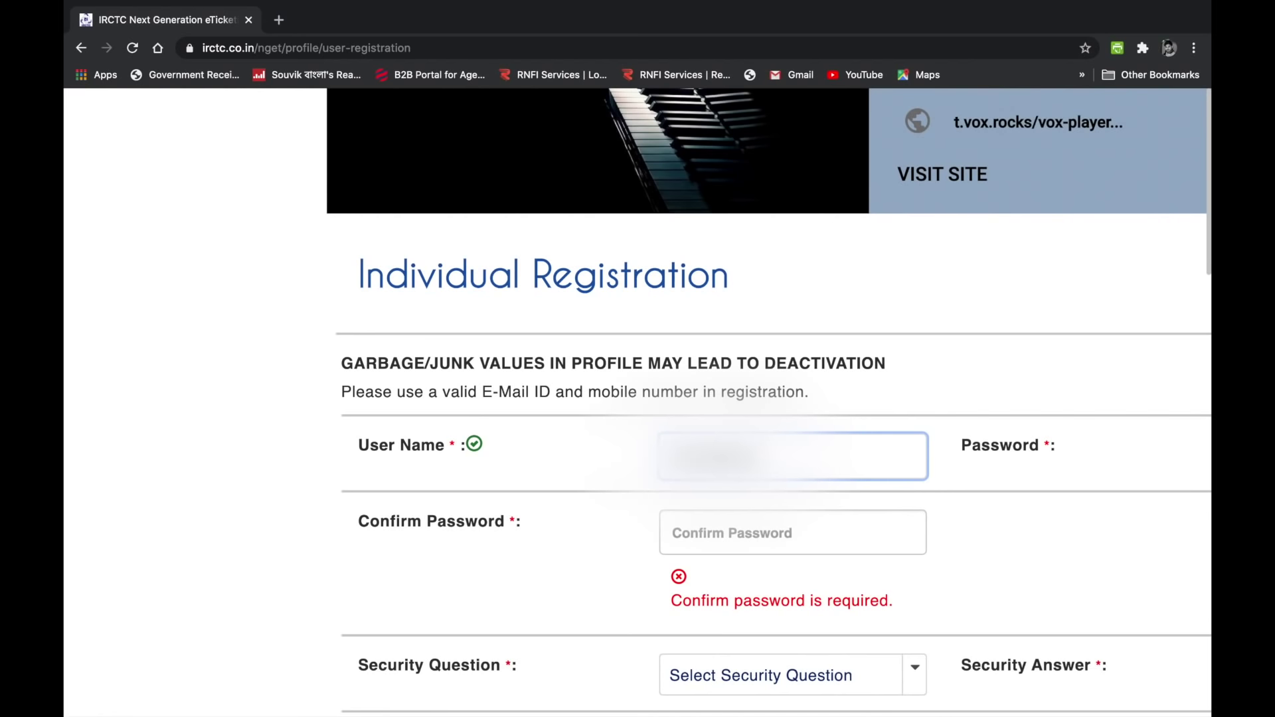
left_click(1051, 470)
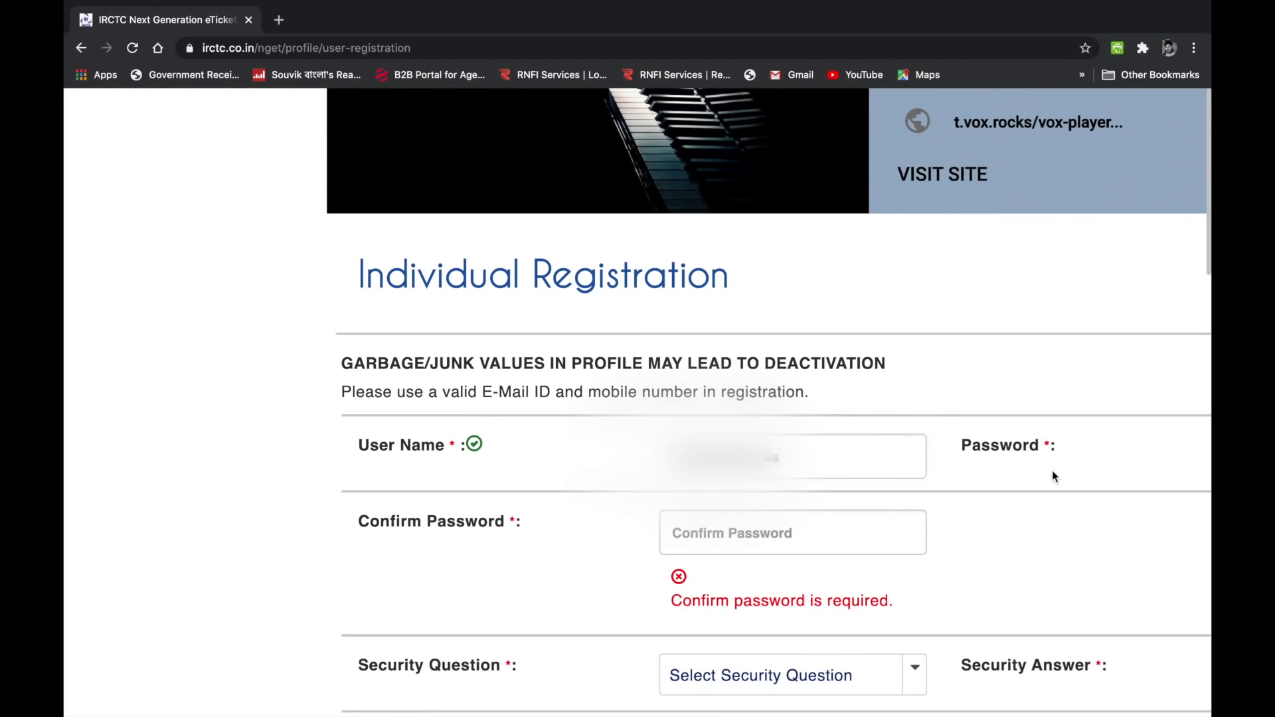
scroll(824, 465, "right", 8)
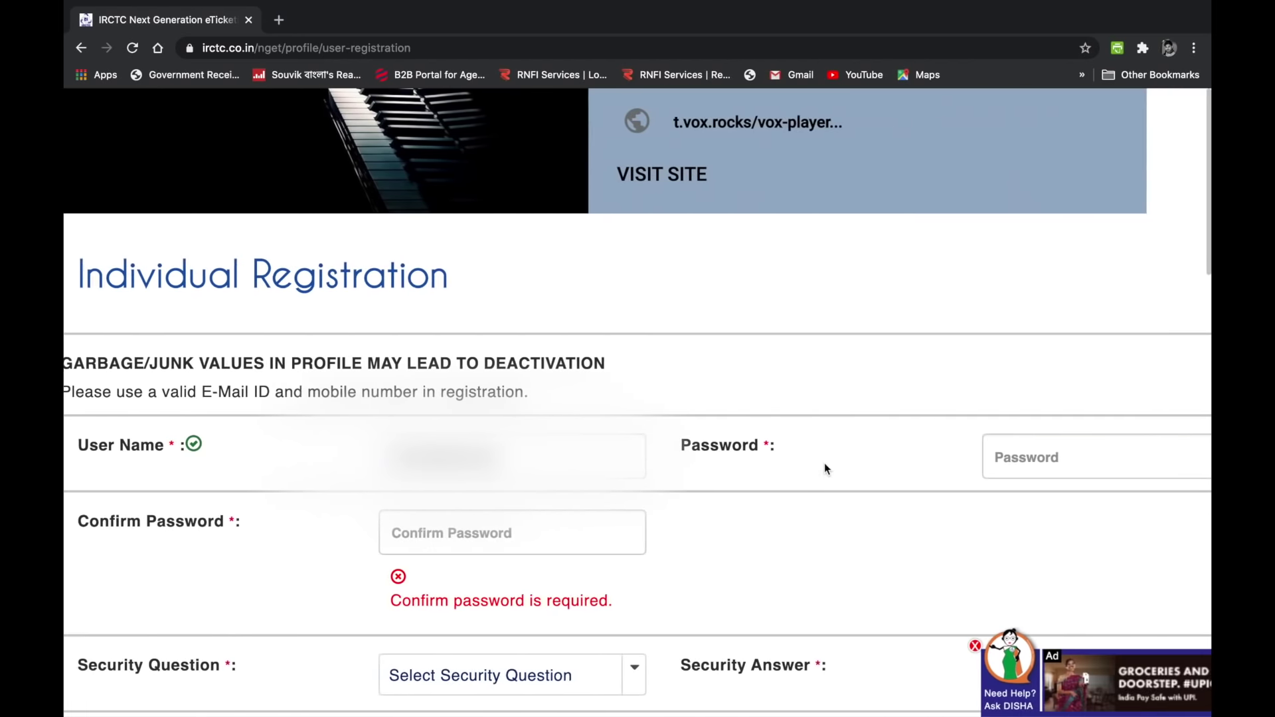
scroll(824, 464, "down", 5, "ctrl")
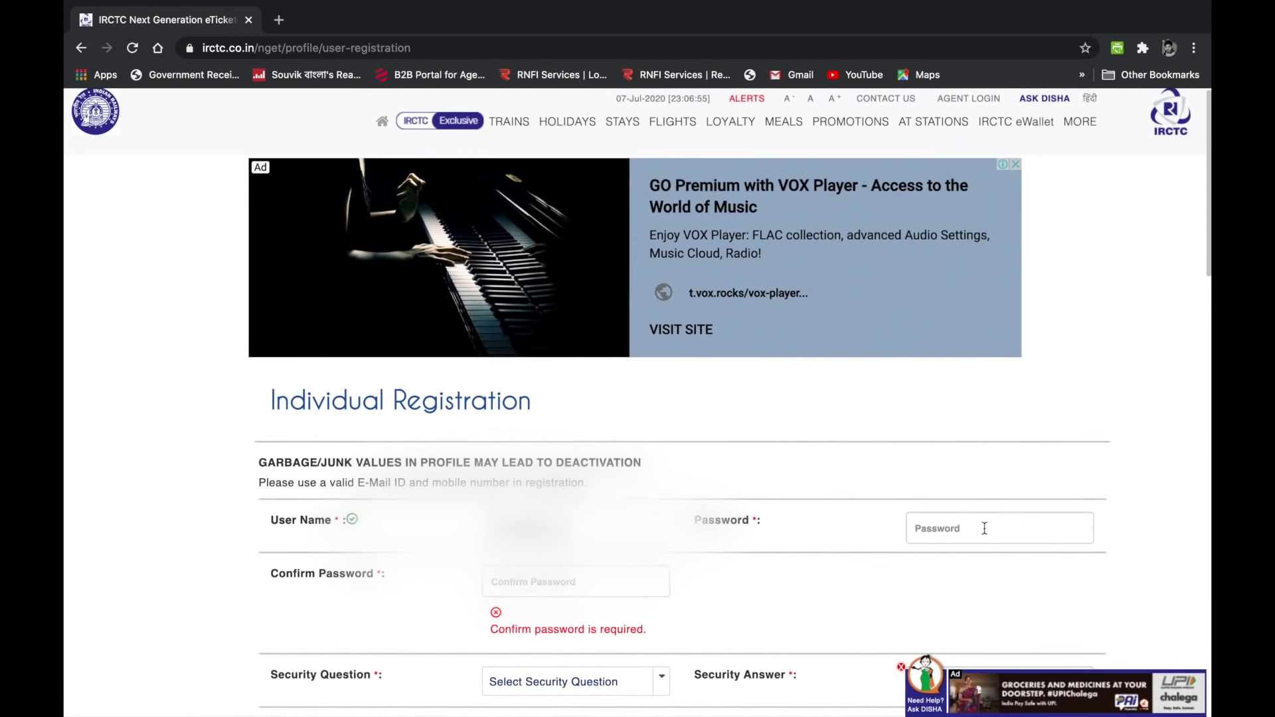
scroll(976, 528, "down", 2)
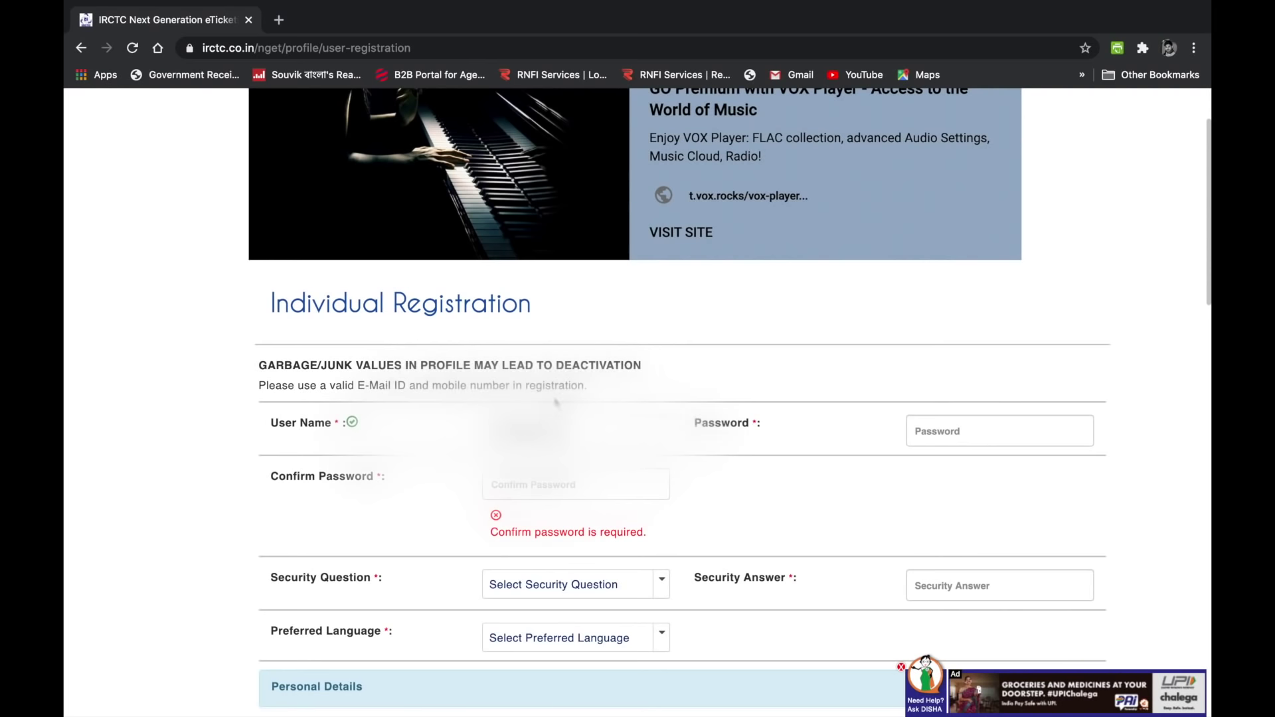
scroll(237, 341, "up", 3)
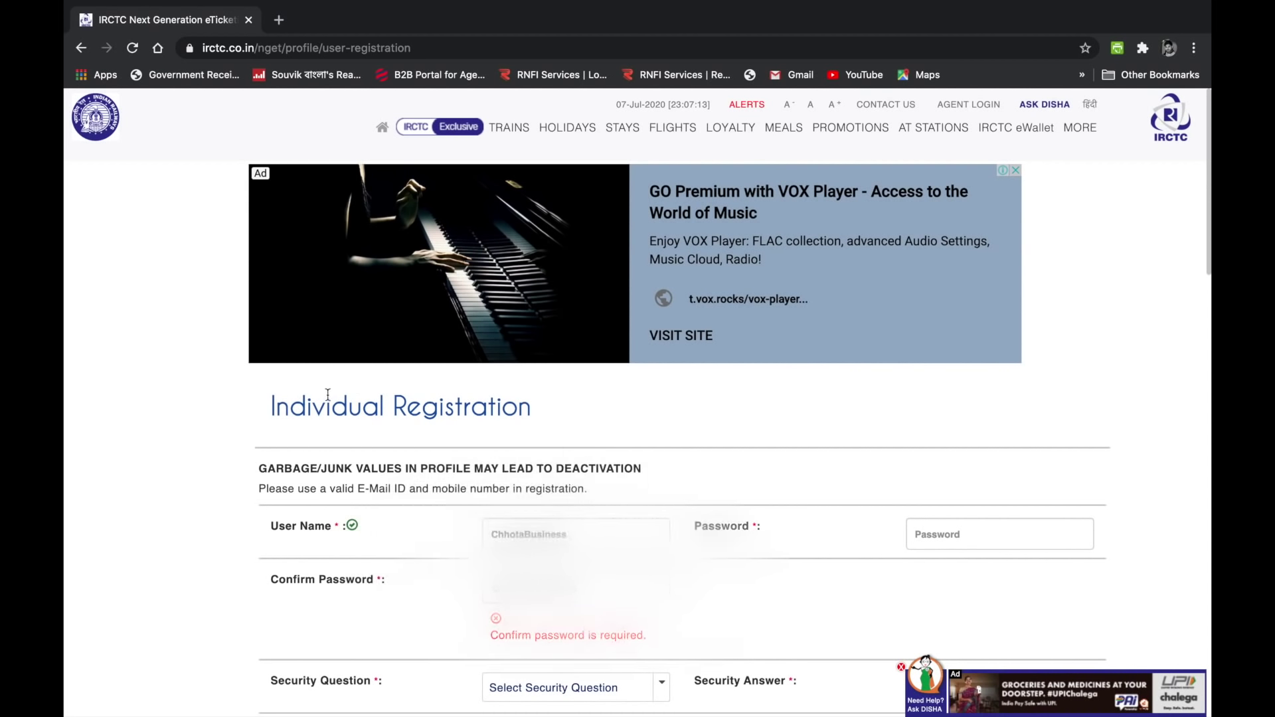
scroll(342, 366, "up", 3)
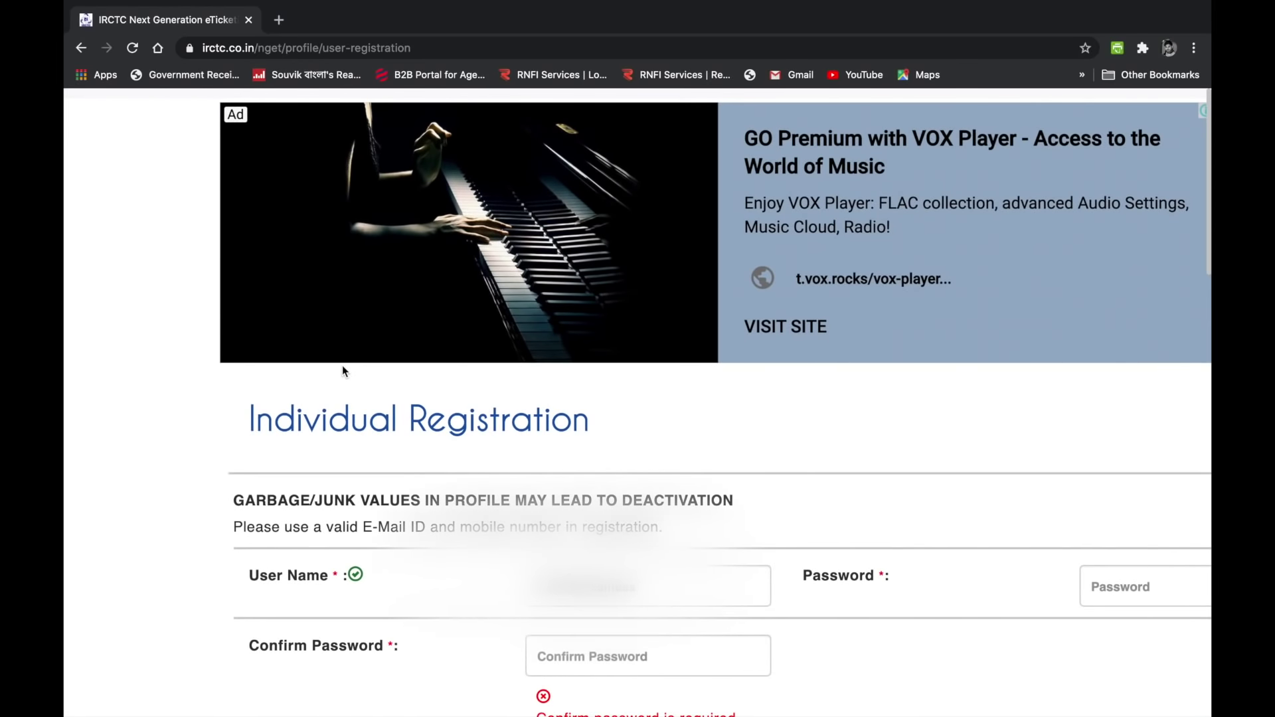
scroll(339, 364, "down", 3)
scroll(324, 423, "up", 3)
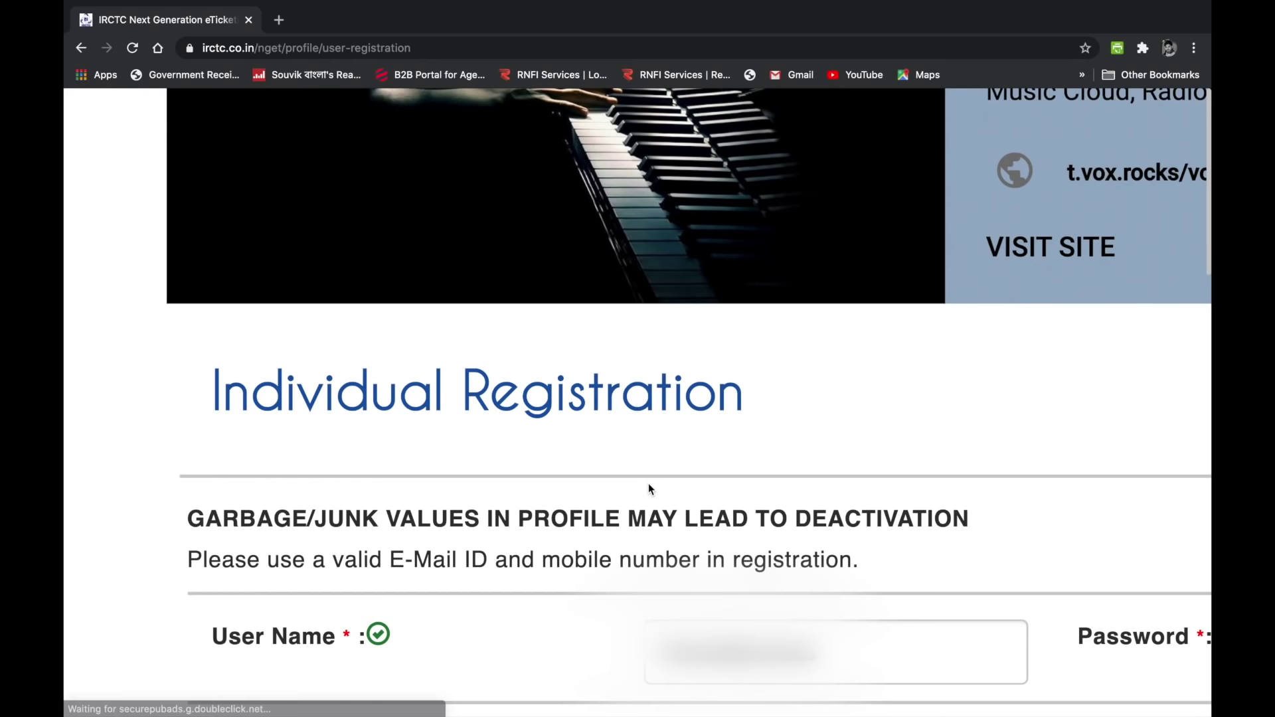
key("ctrl+0")
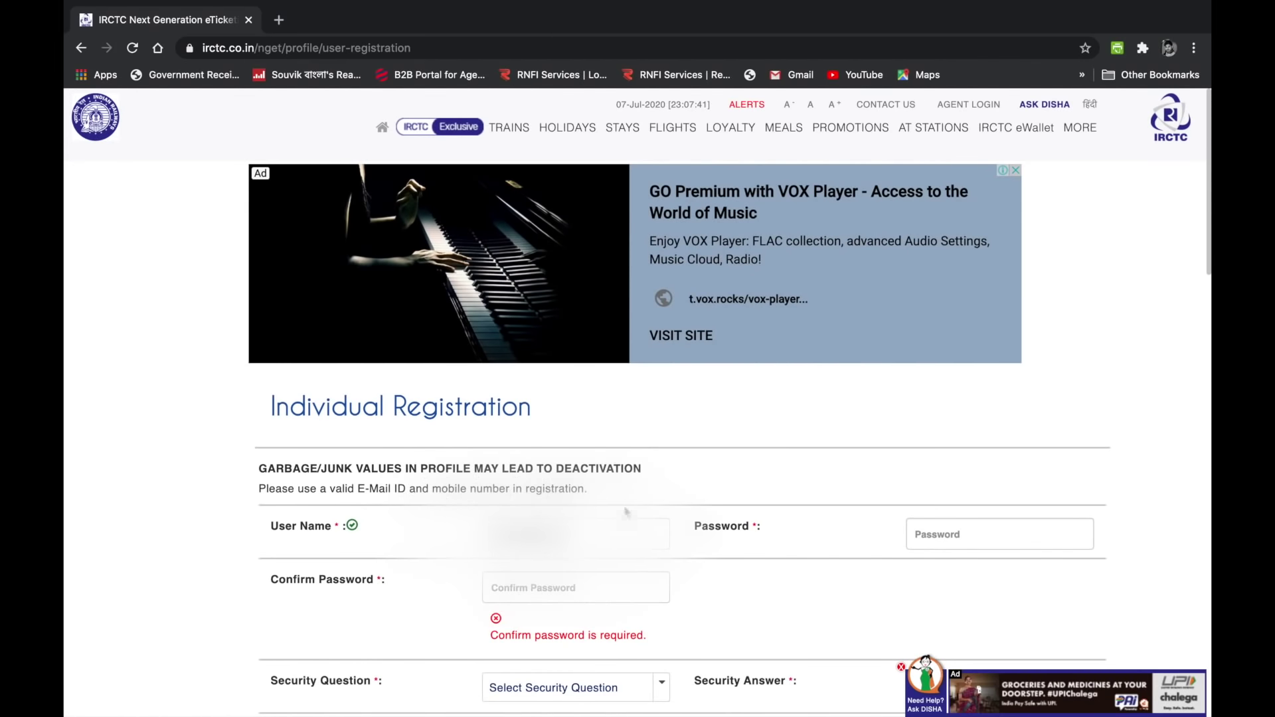
Enter the account password and let the Password field validate.
left_click(969, 538)
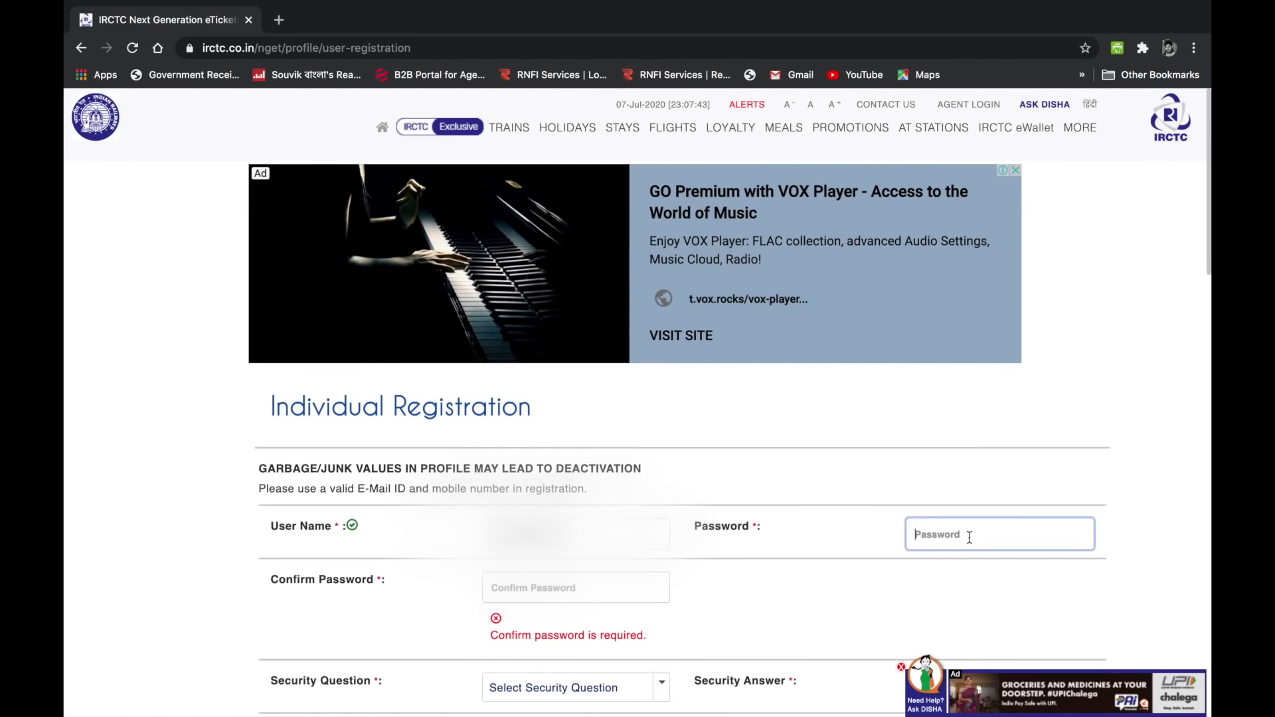
type("******")
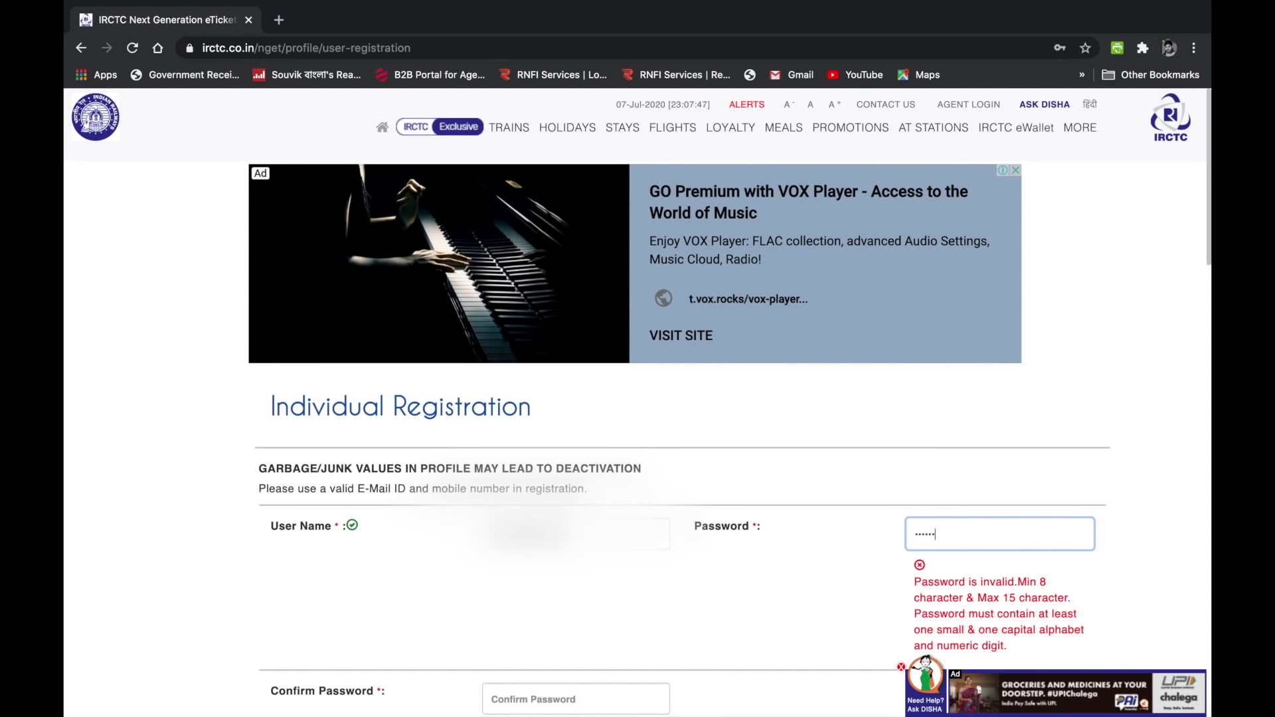
type("***")
left_click(904, 604)
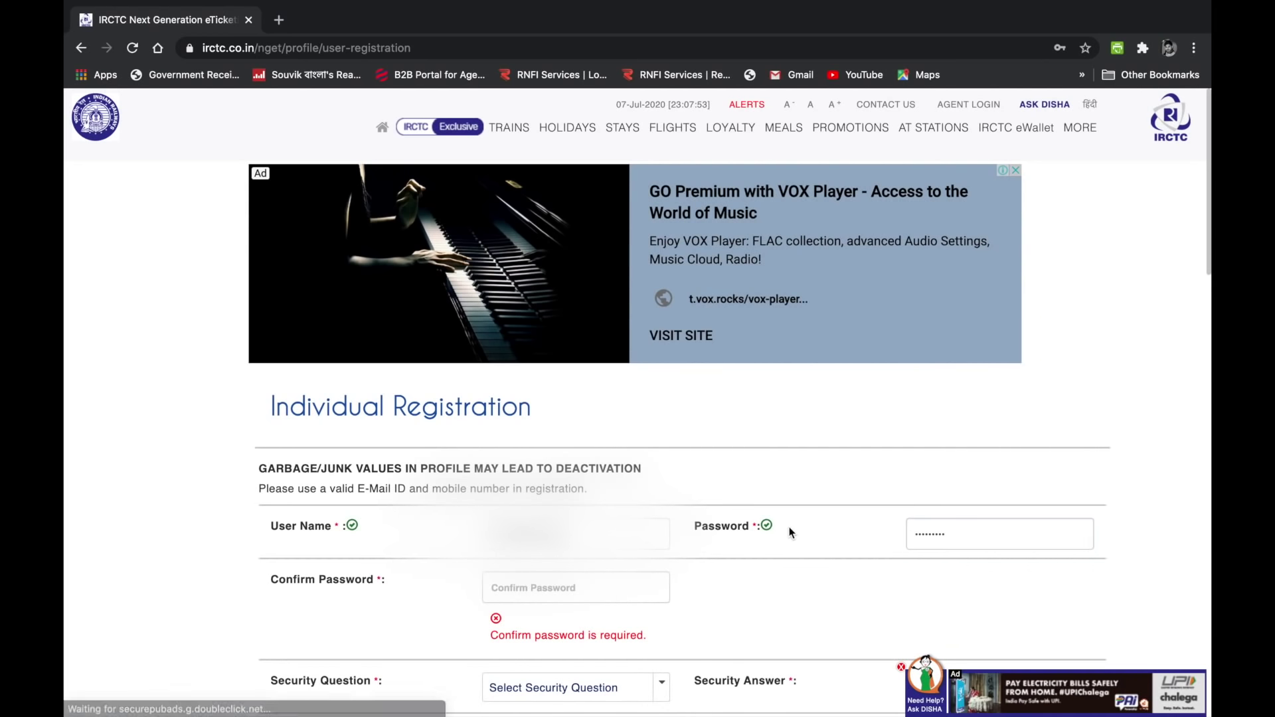
scroll(788, 527, "up", 2)
Enter the confirmation password, then clear it and type a fresh confirmation.
left_click(552, 603)
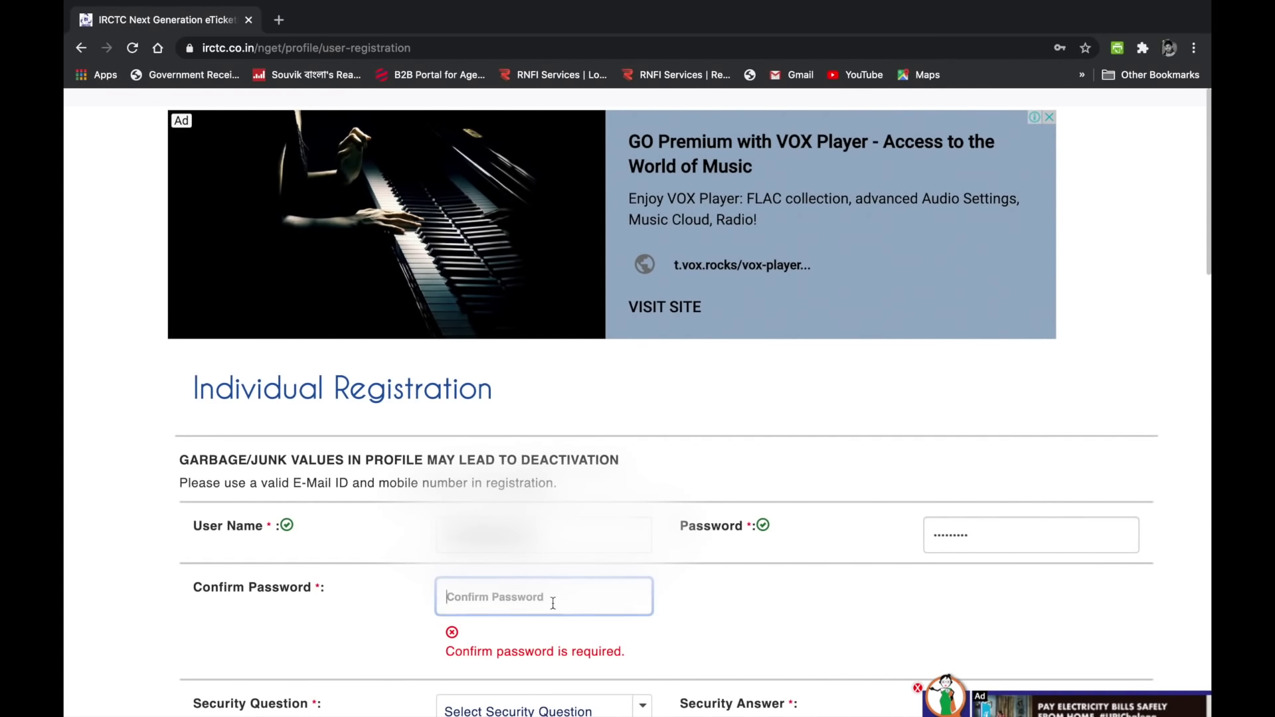
type("•••••••••")
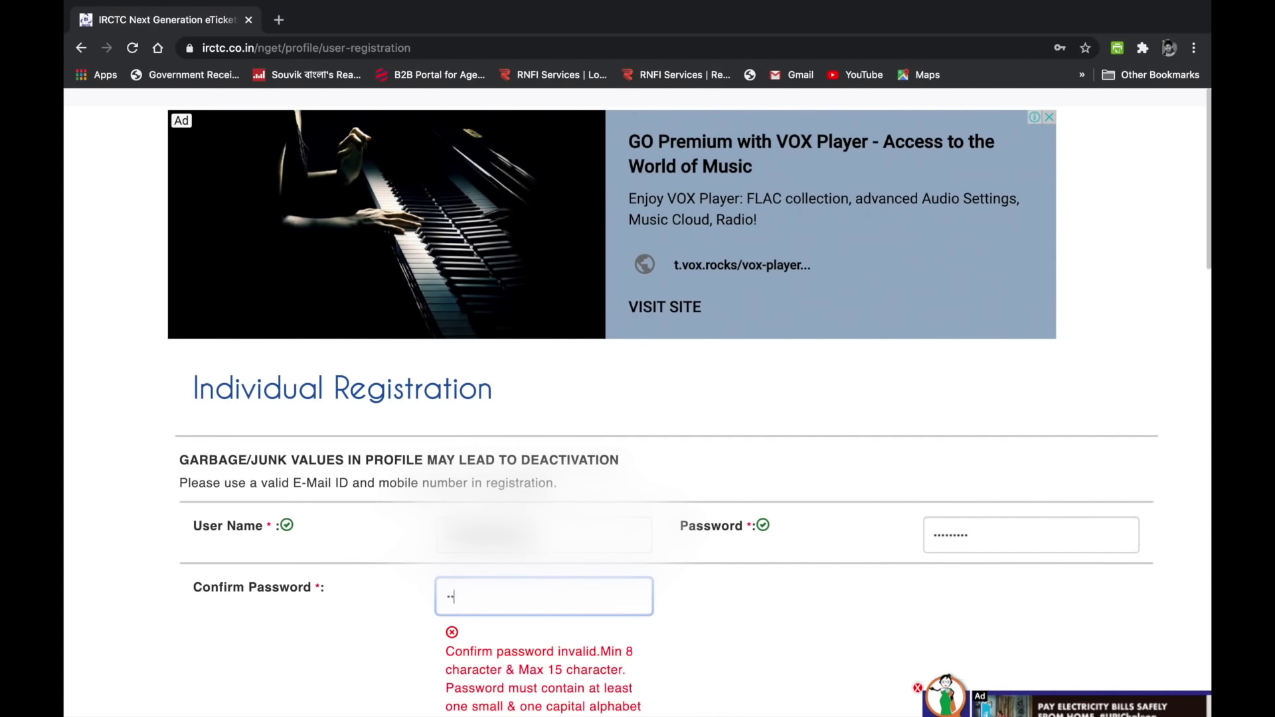
type("•")
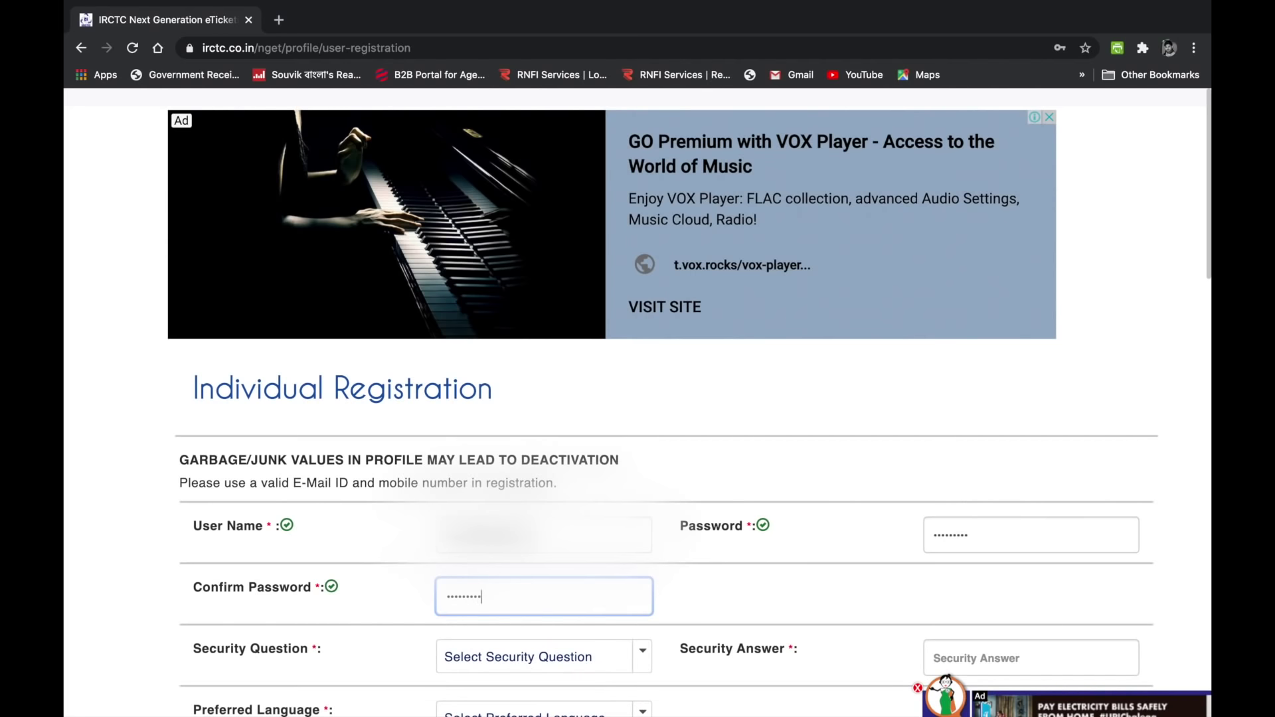
left_click(728, 605)
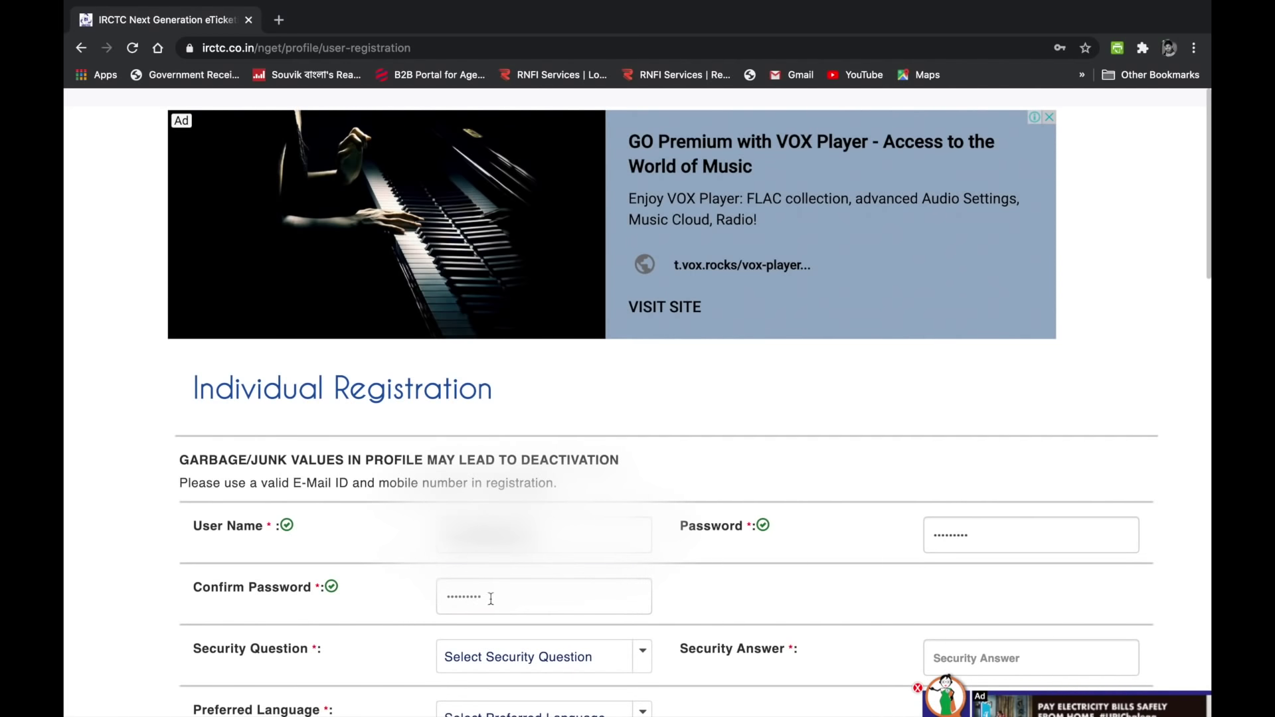
left_click(515, 600)
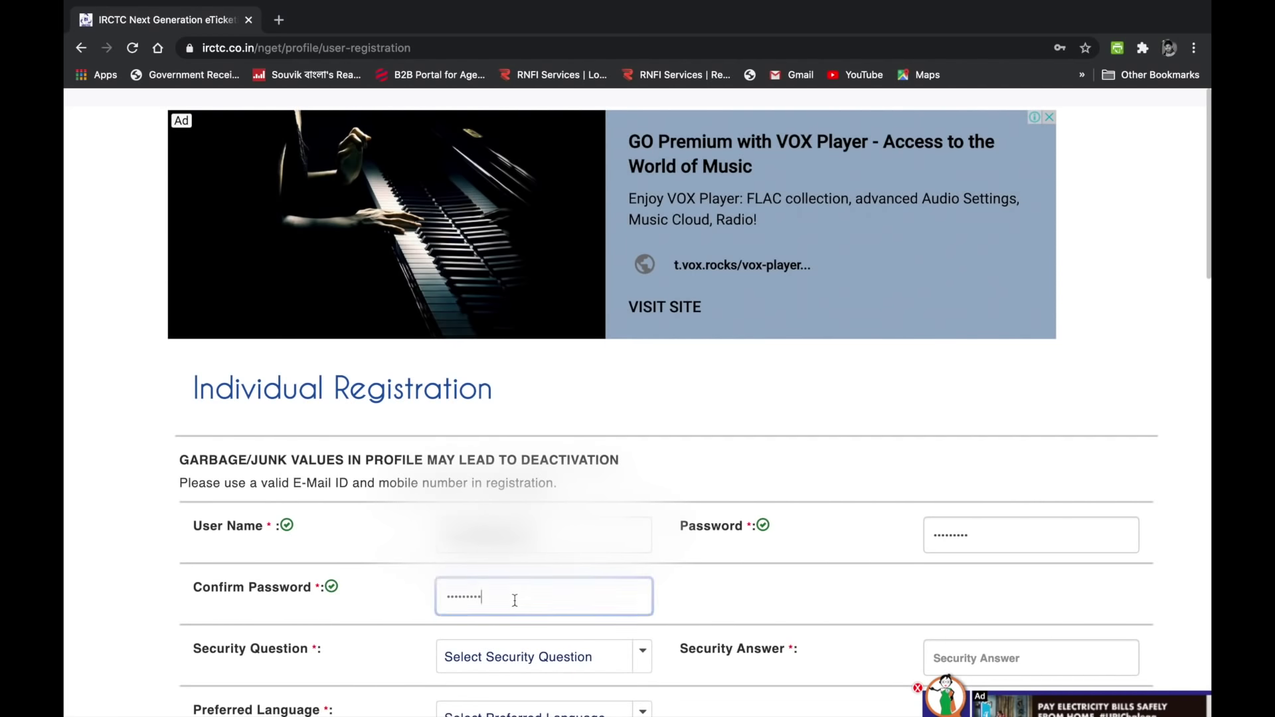
key("BackSpace")
key("BackSpace")
key("BackSpace")
key("BackSpace")
key("BackSpace")
key("BackSpace")
key("BackSpace")
key("BackSpace")
key("BackSpace")
key("BackSpace")
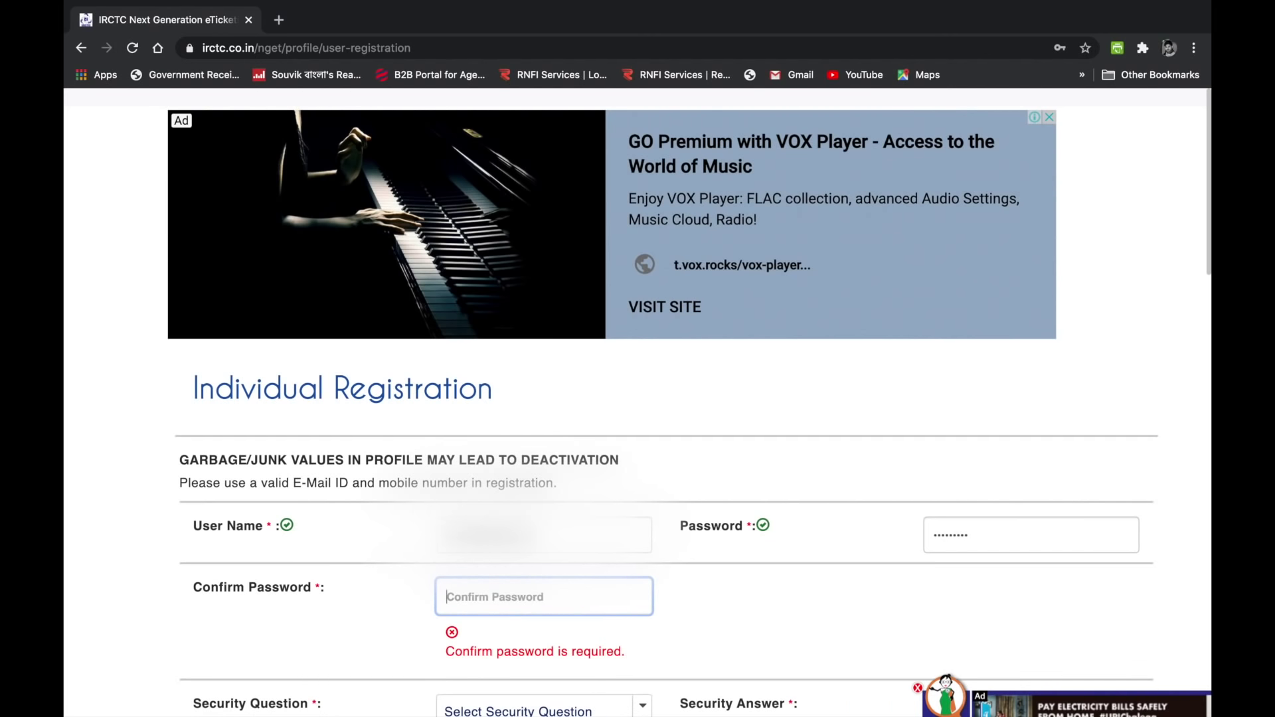
type("******")
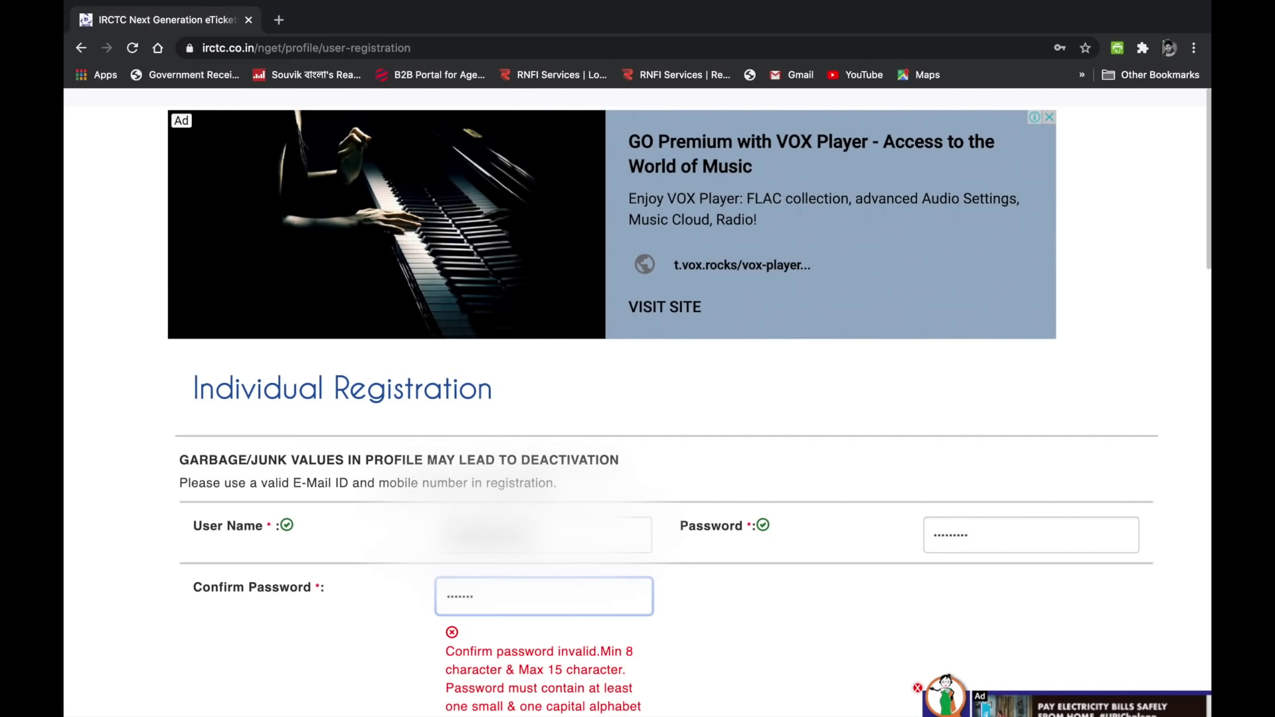
type("*")
left_click(1008, 543)
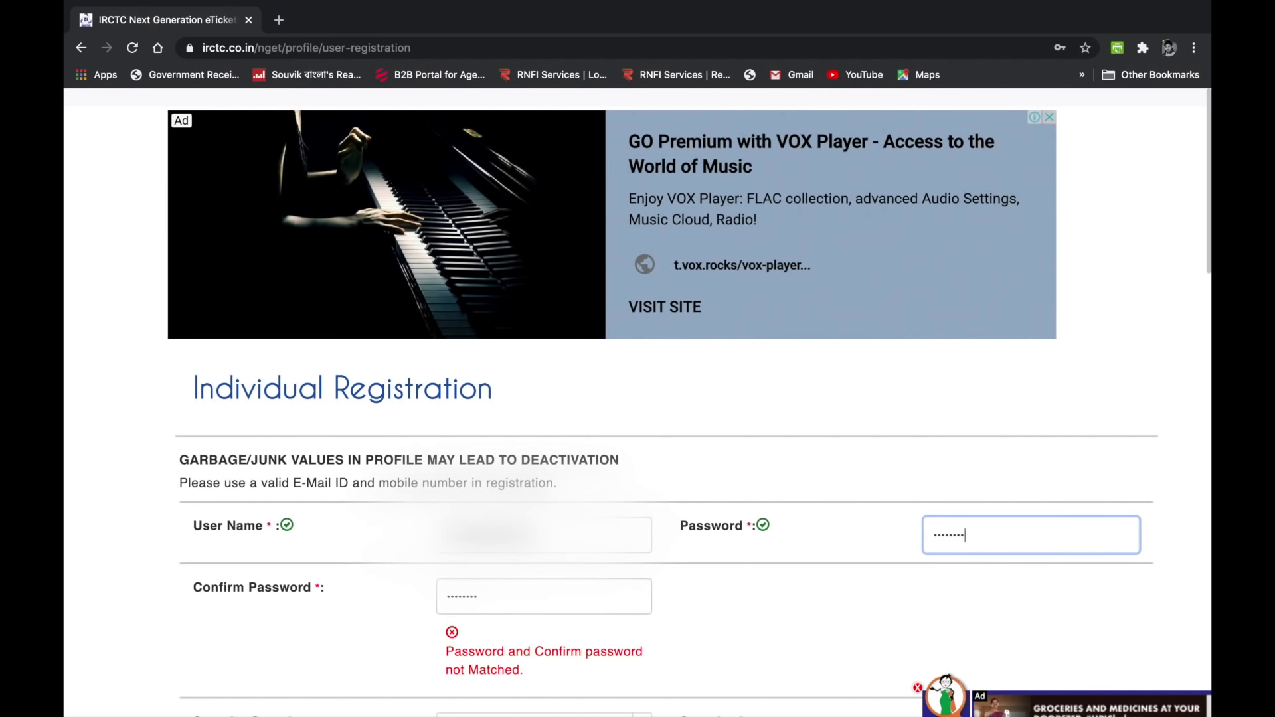
Clear the Password field and retype the account password.
key("BackSpace")
key("BackSpace")
key("BackSpace")
key("BackSpace")
key("BackSpace")
key("BackSpace")
key("BackSpace")
key("BackSpace")
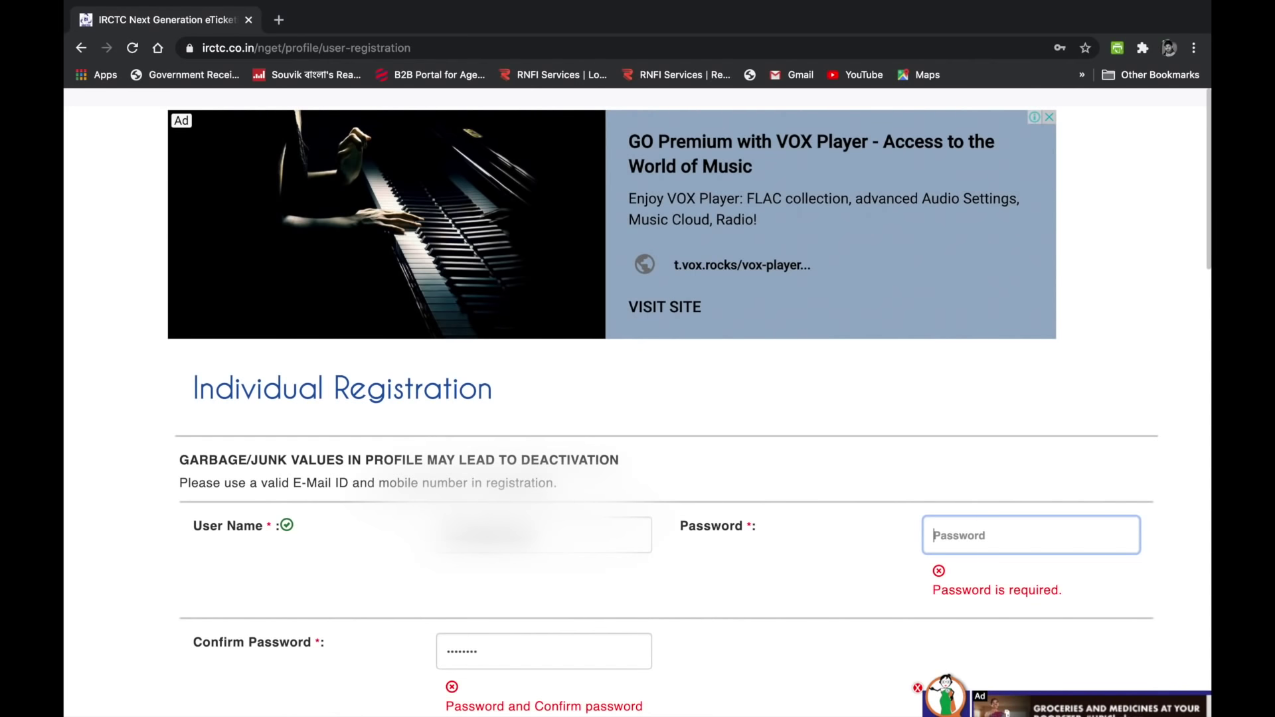
type("***")
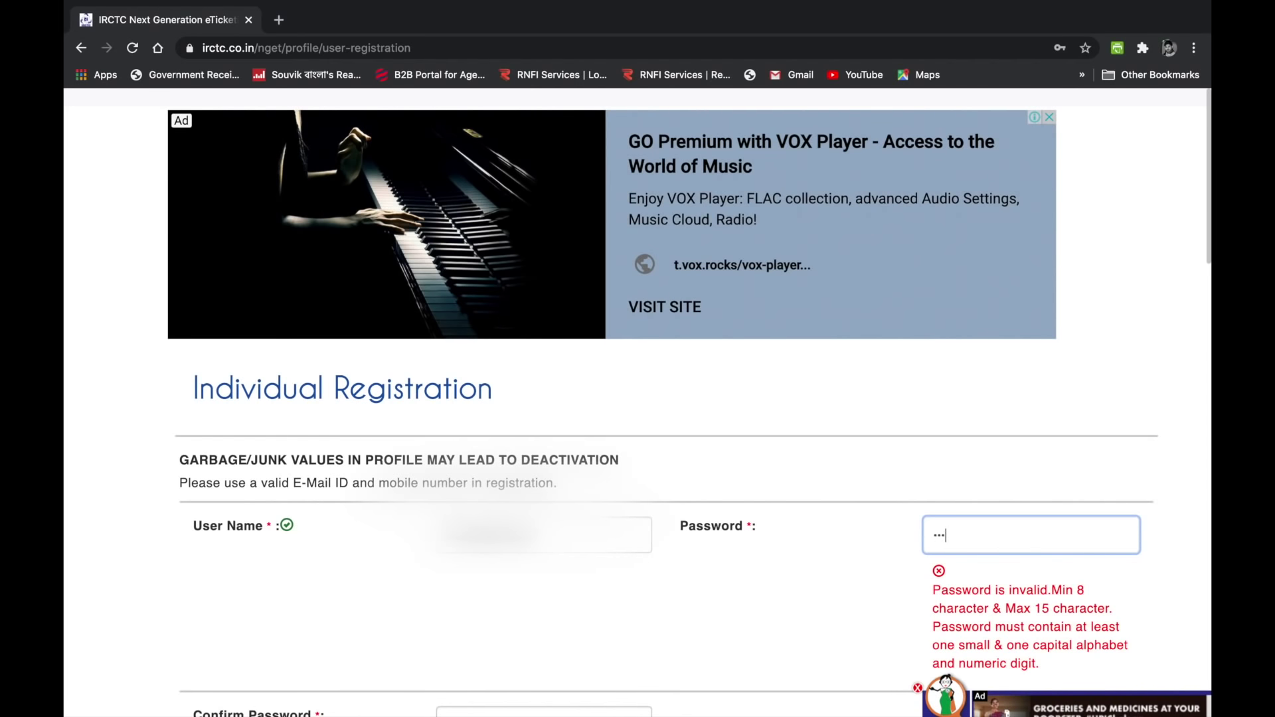
type("*****")
left_click(827, 603)
scroll(1003, 611, "down", 2)
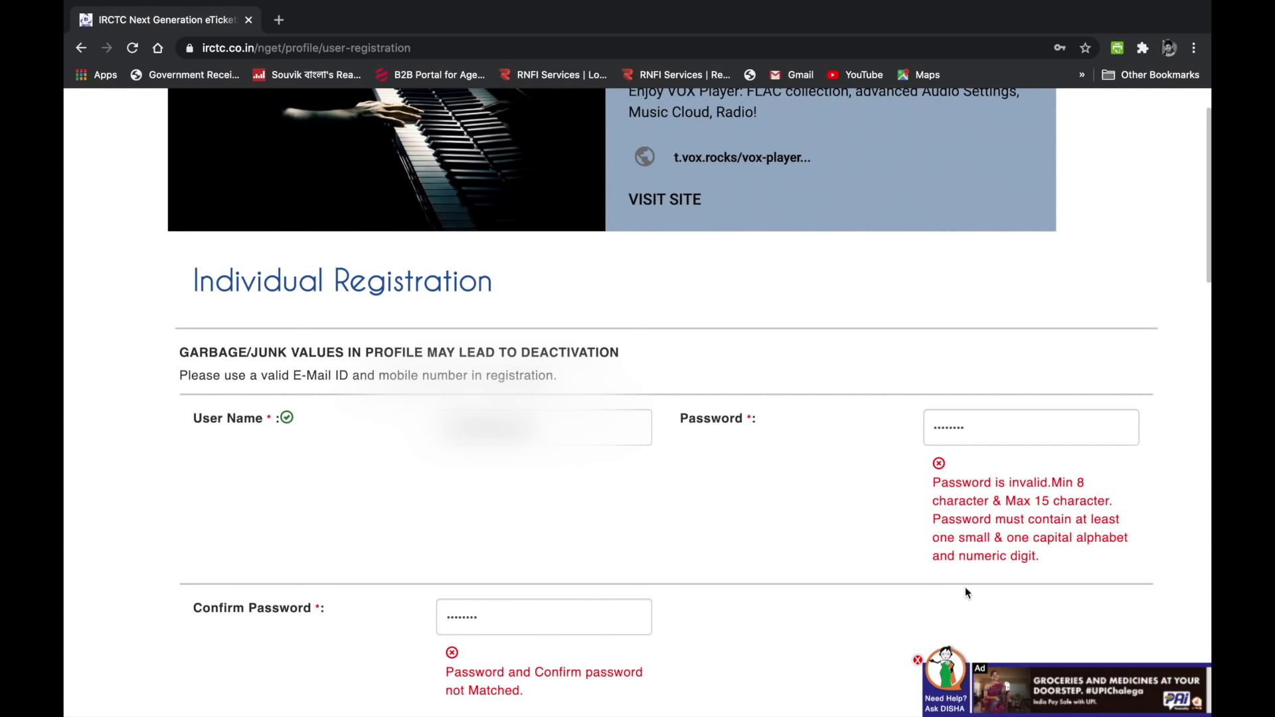
left_click(978, 434)
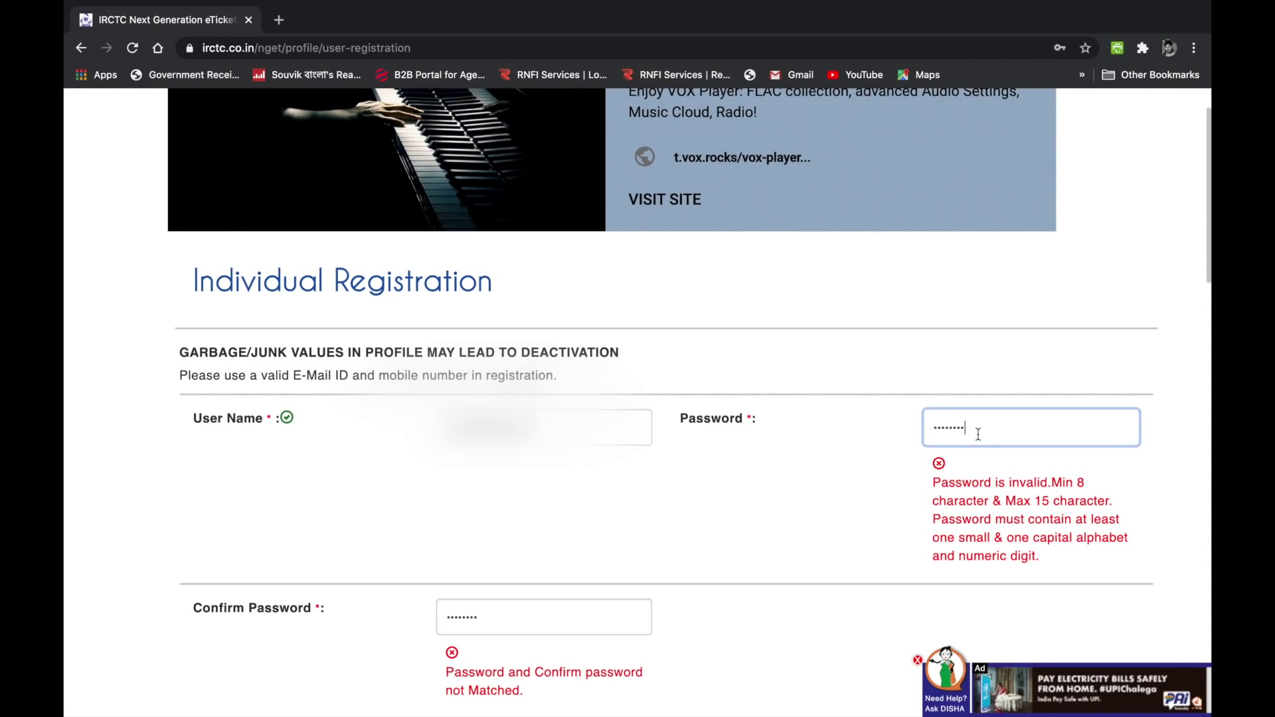
key("BackSpace")
key("BackSpace")
key("BackSpace")
key("BackSpace")
key("BackSpace")
key("BackSpace")
key("BackSpace")
key("BackSpace")
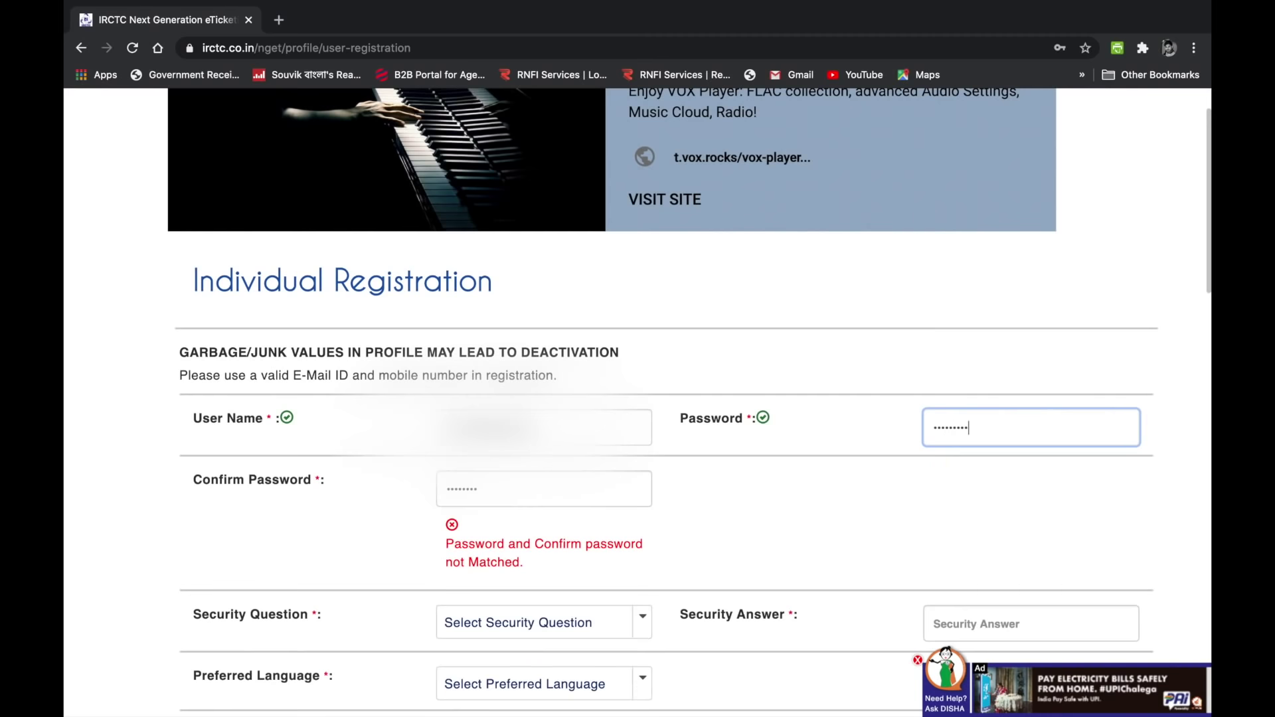
Clear Confirm Password and retype the same password so both fields match.
left_click(587, 475)
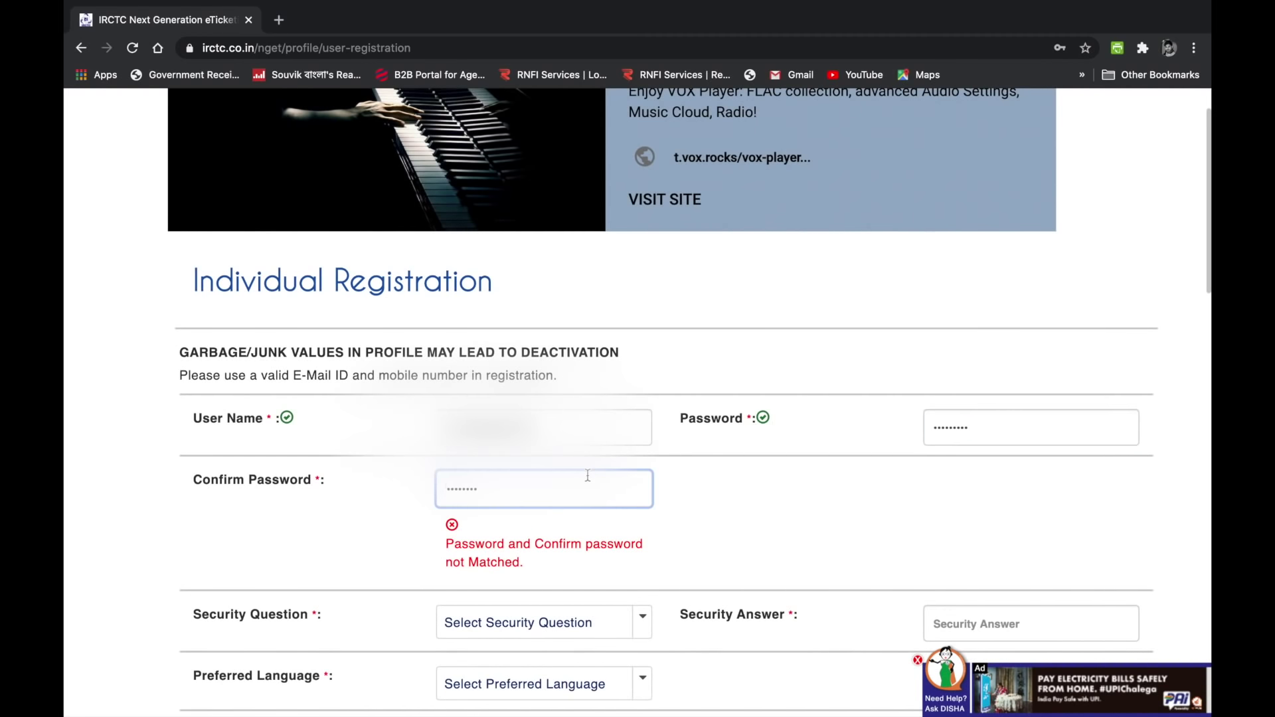
key("super+Left")
key("Right")
key("BackSpace")
key("BackSpace")
key("BackSpace")
key("BackSpace")
key("BackSpace")
key("BackSpace")
key("BackSpace")
key("BackSpace")
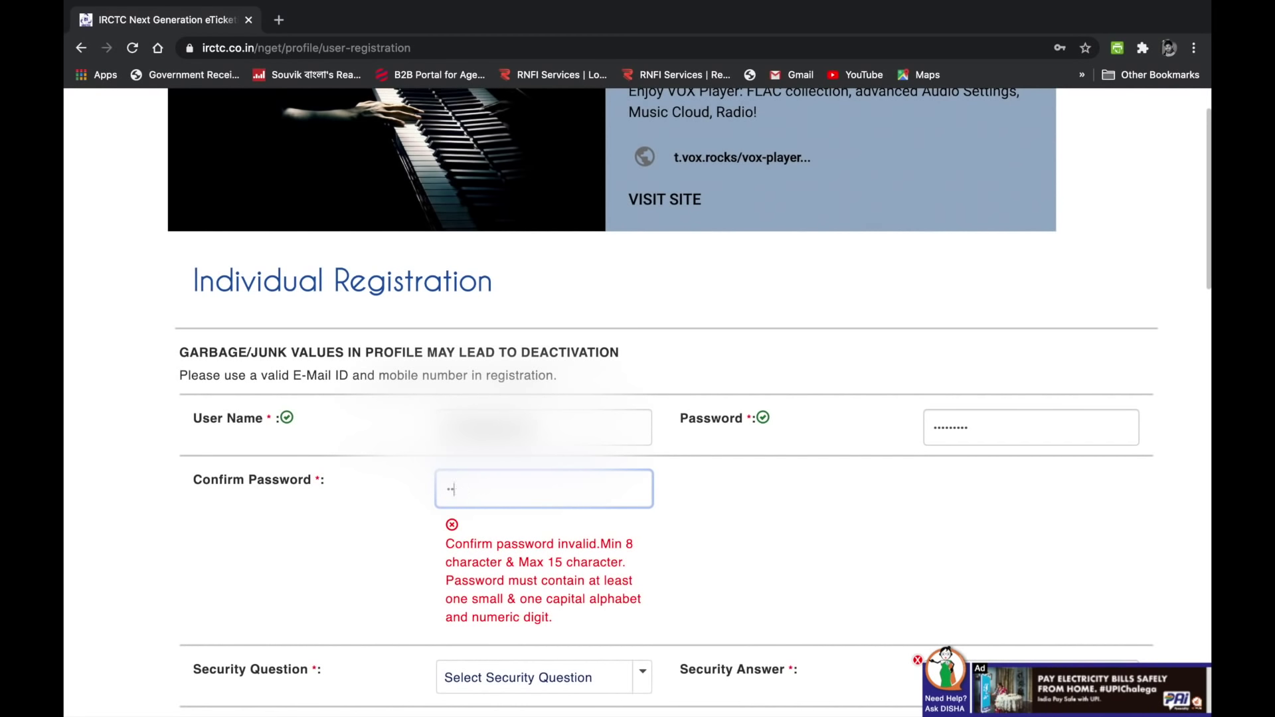
type("•••••••••")
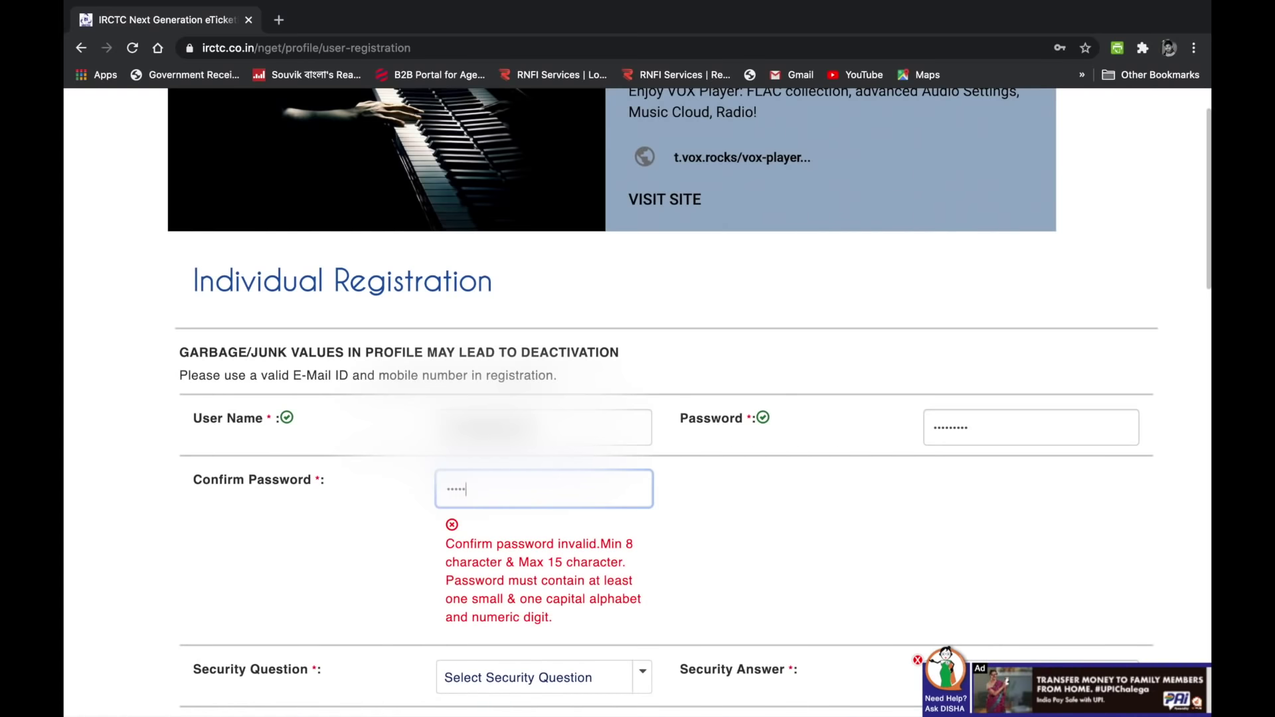
left_click(727, 482)
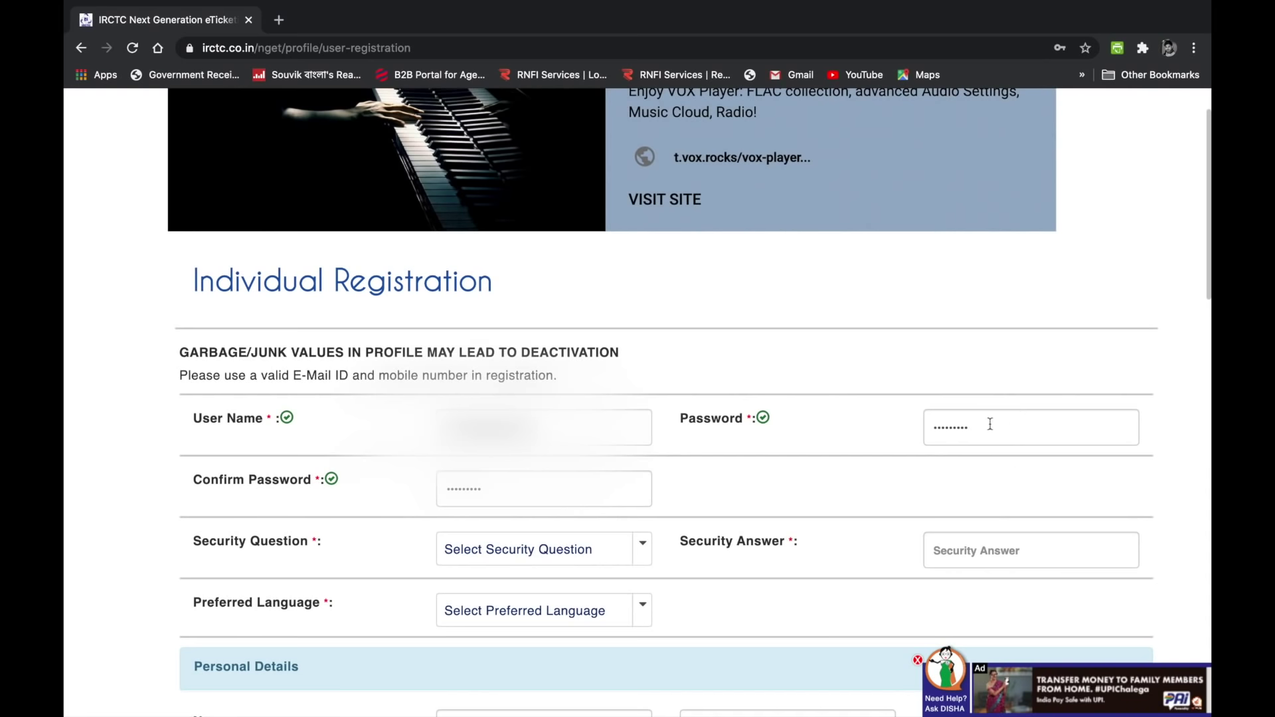
Choose 'What was the name of your first school?' as the security question.
scroll(475, 491, "down", 2)
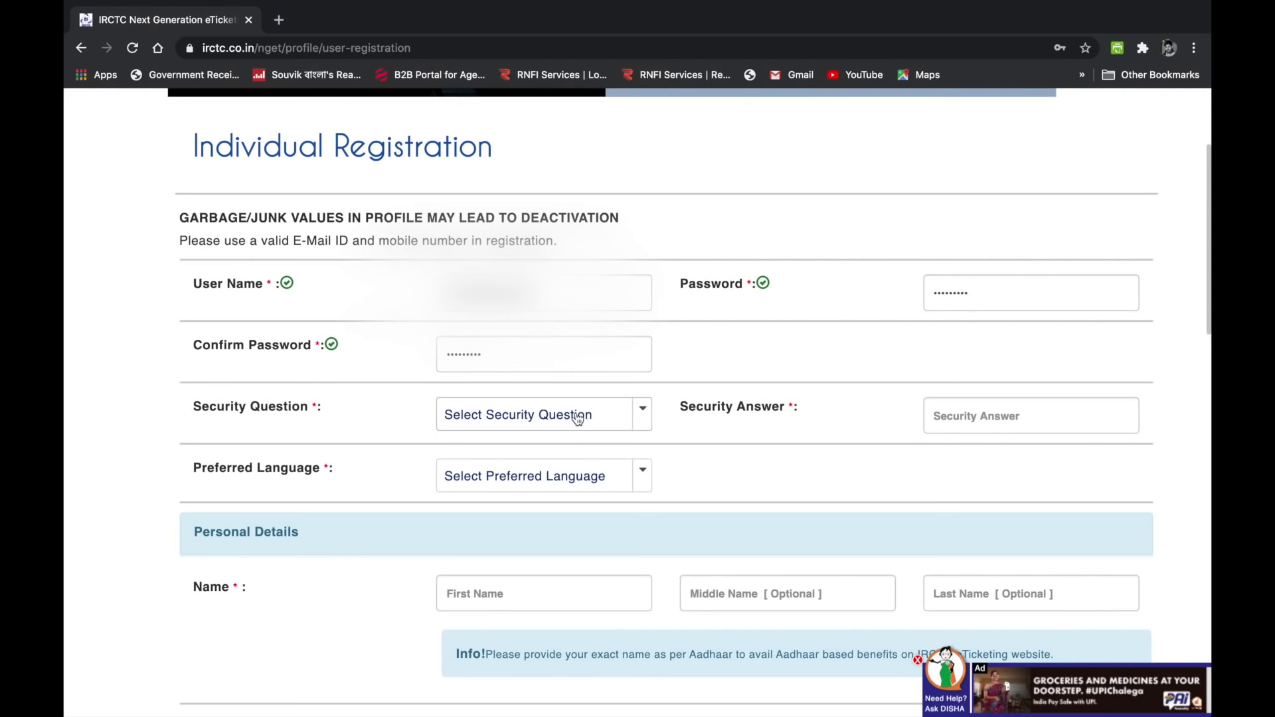
left_click(578, 419)
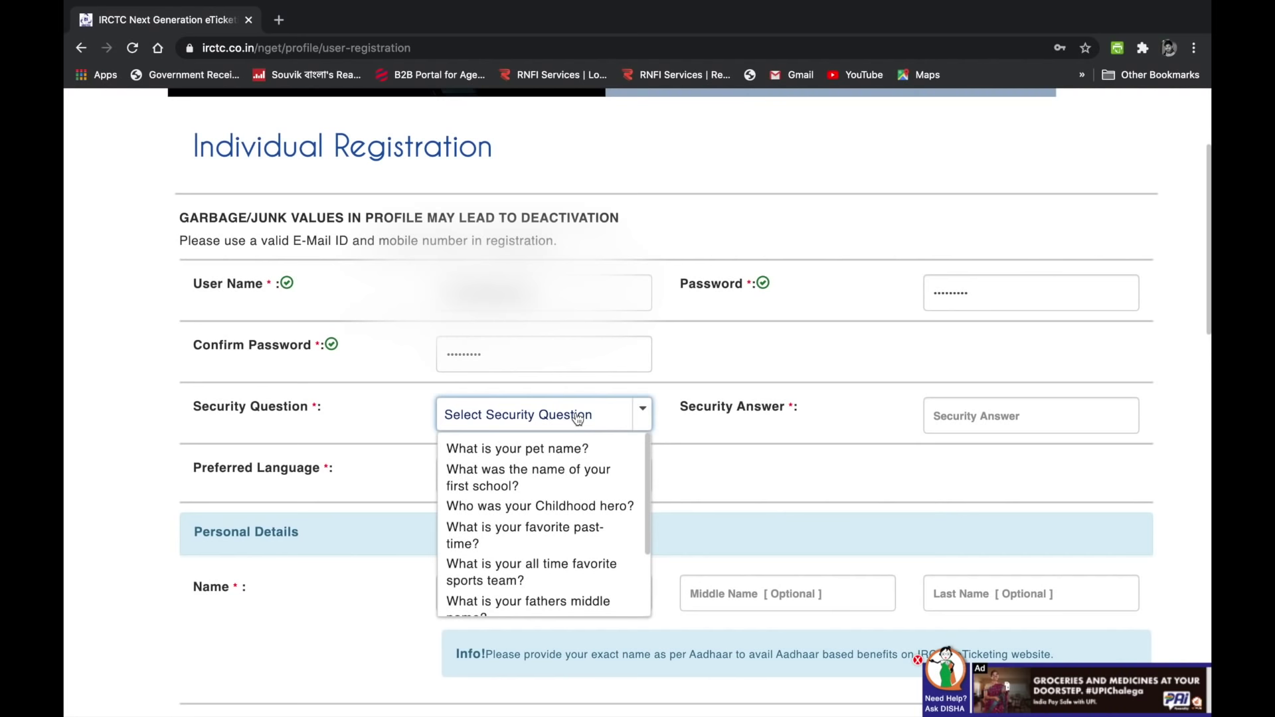
scroll(541, 591, "down", 1)
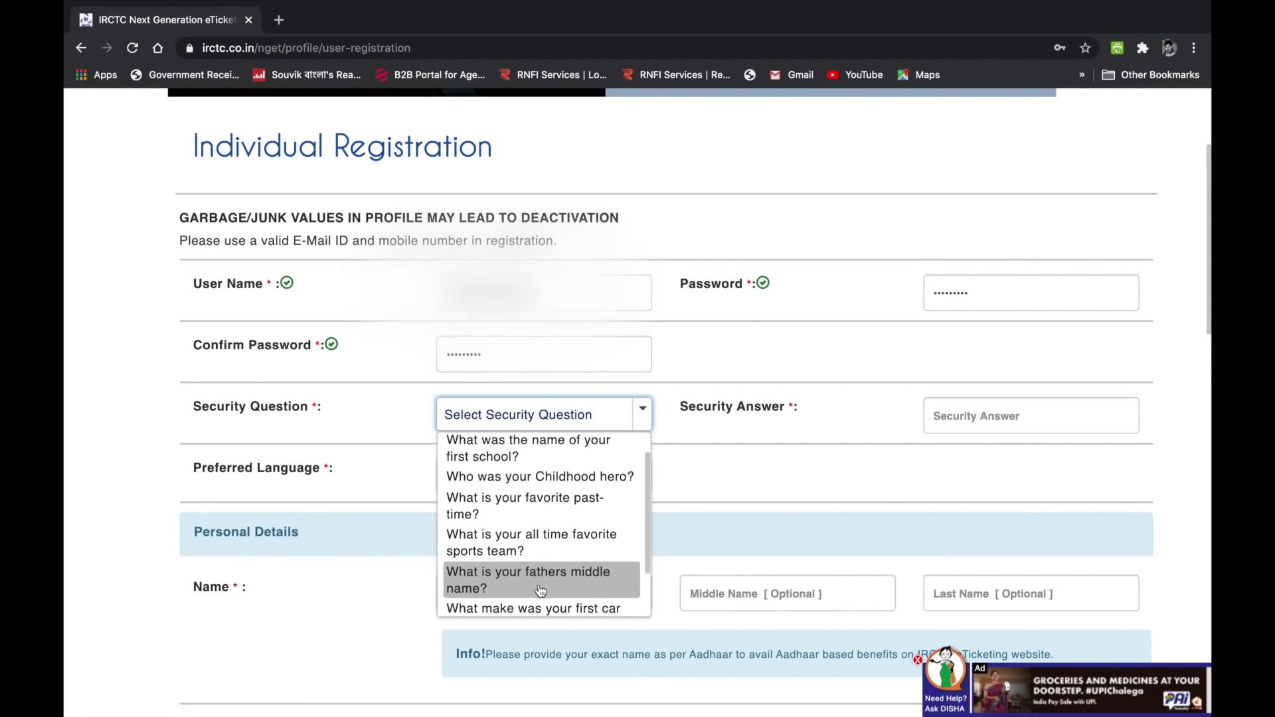
scroll(541, 591, "down", 2)
scroll(541, 591, "up", 3)
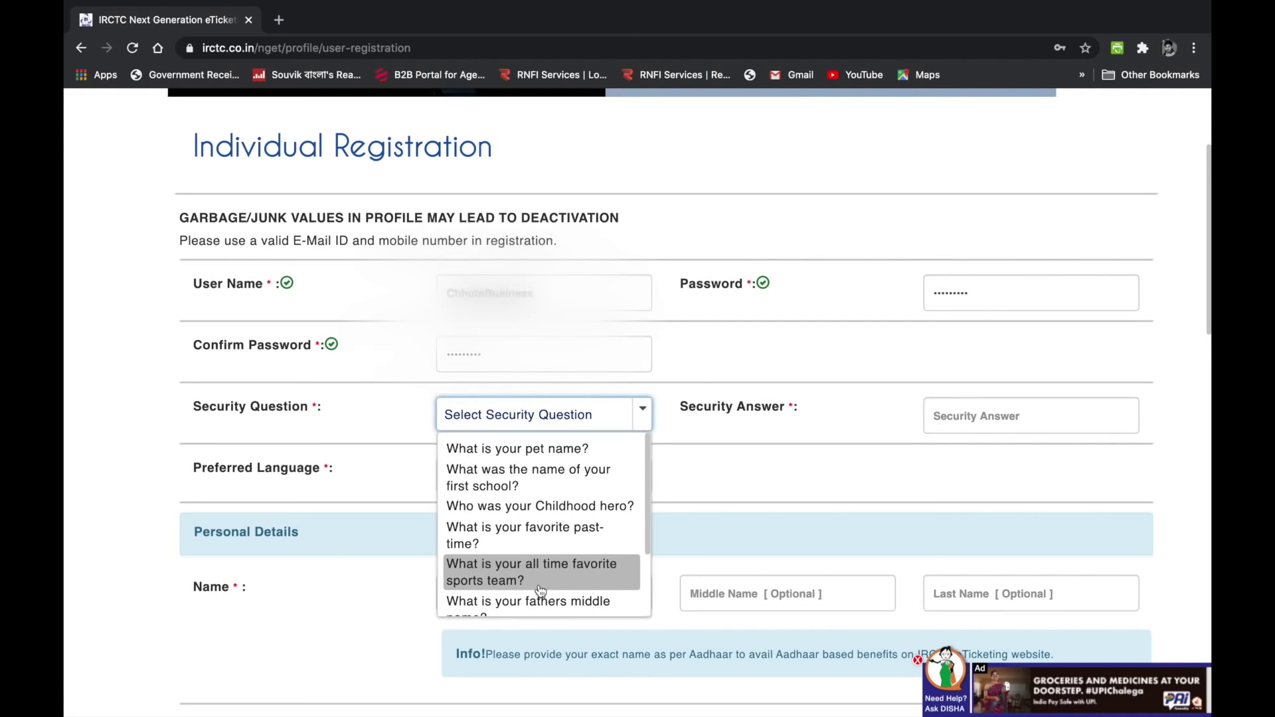
scroll(521, 472, "up", 1)
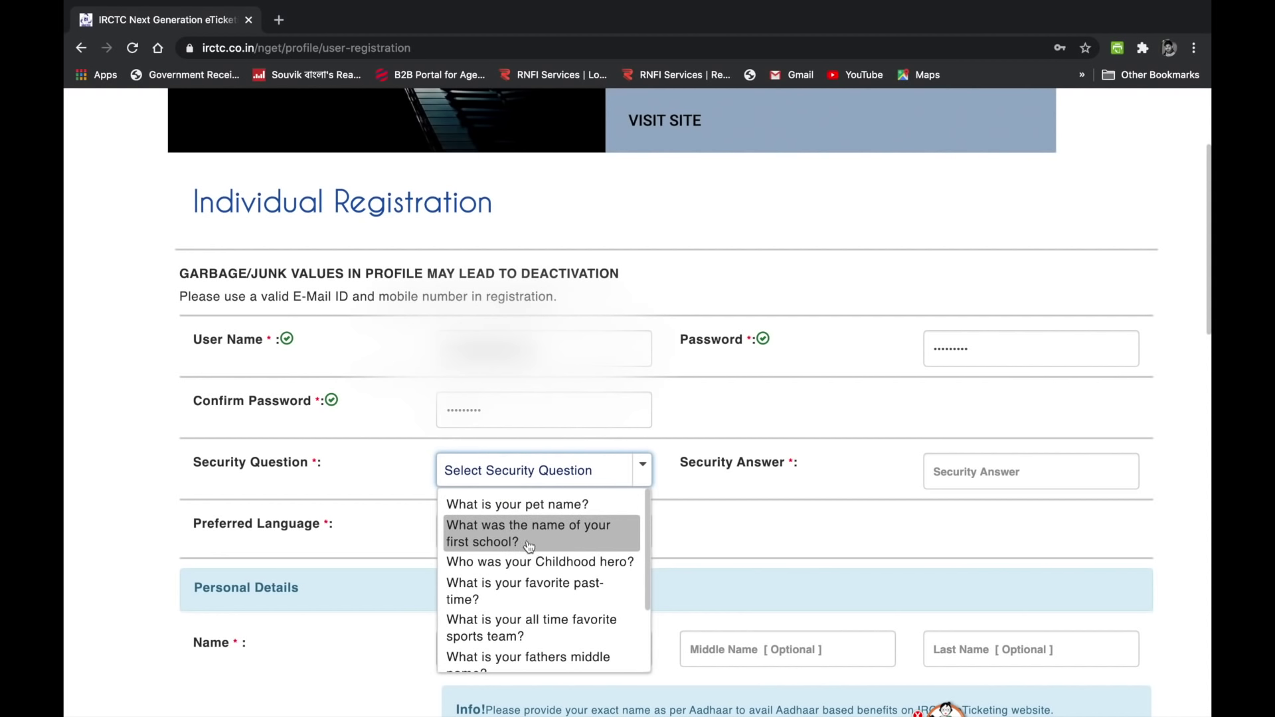
left_click(561, 539)
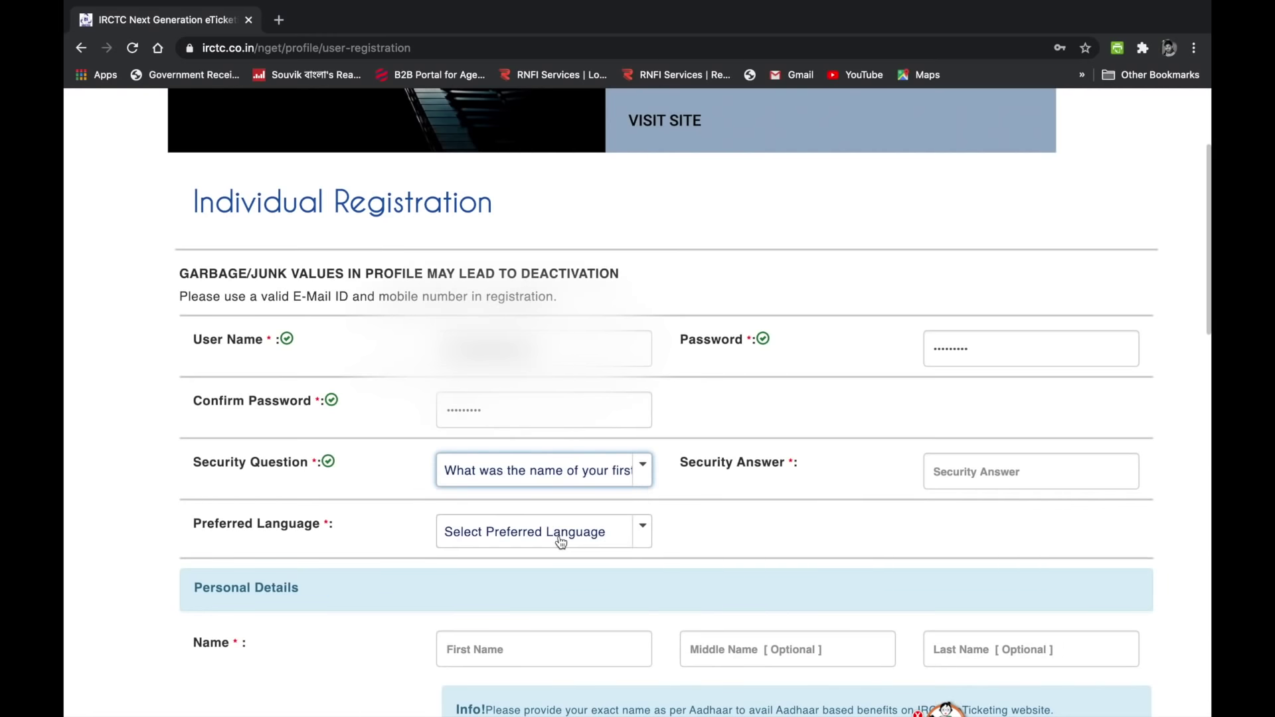
Enter the security answer and let it validate.
left_click(1026, 476)
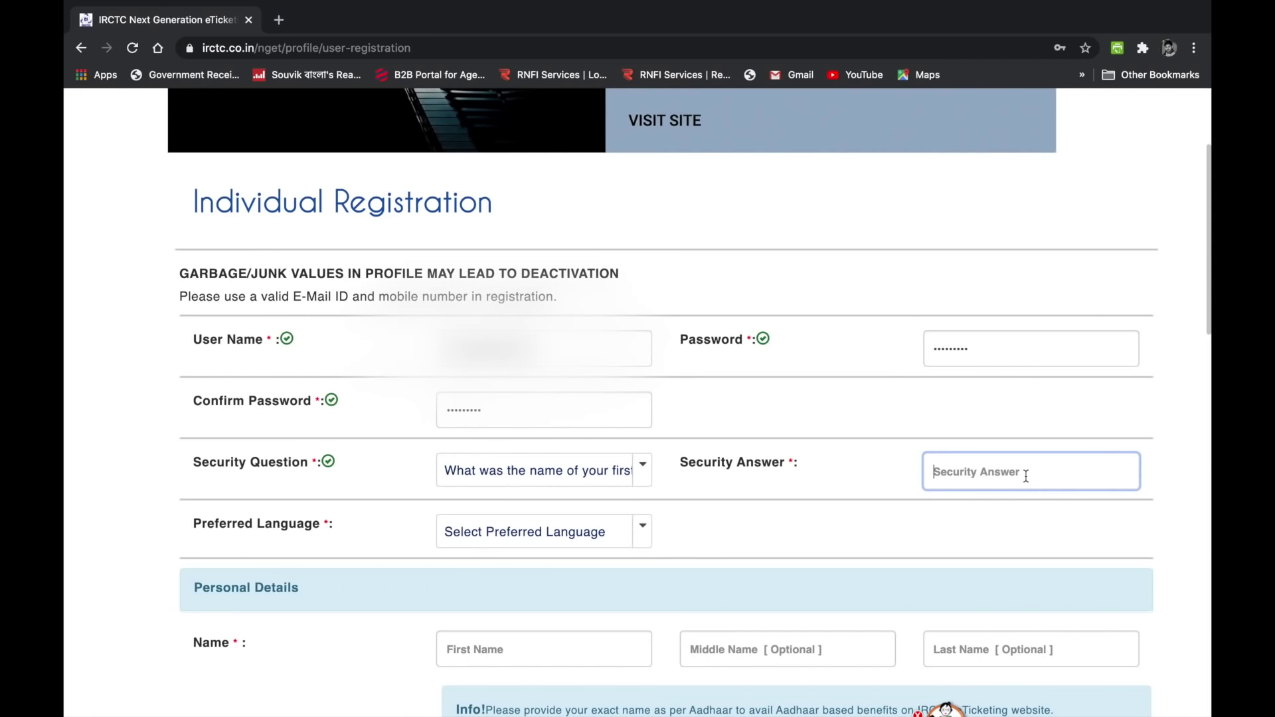
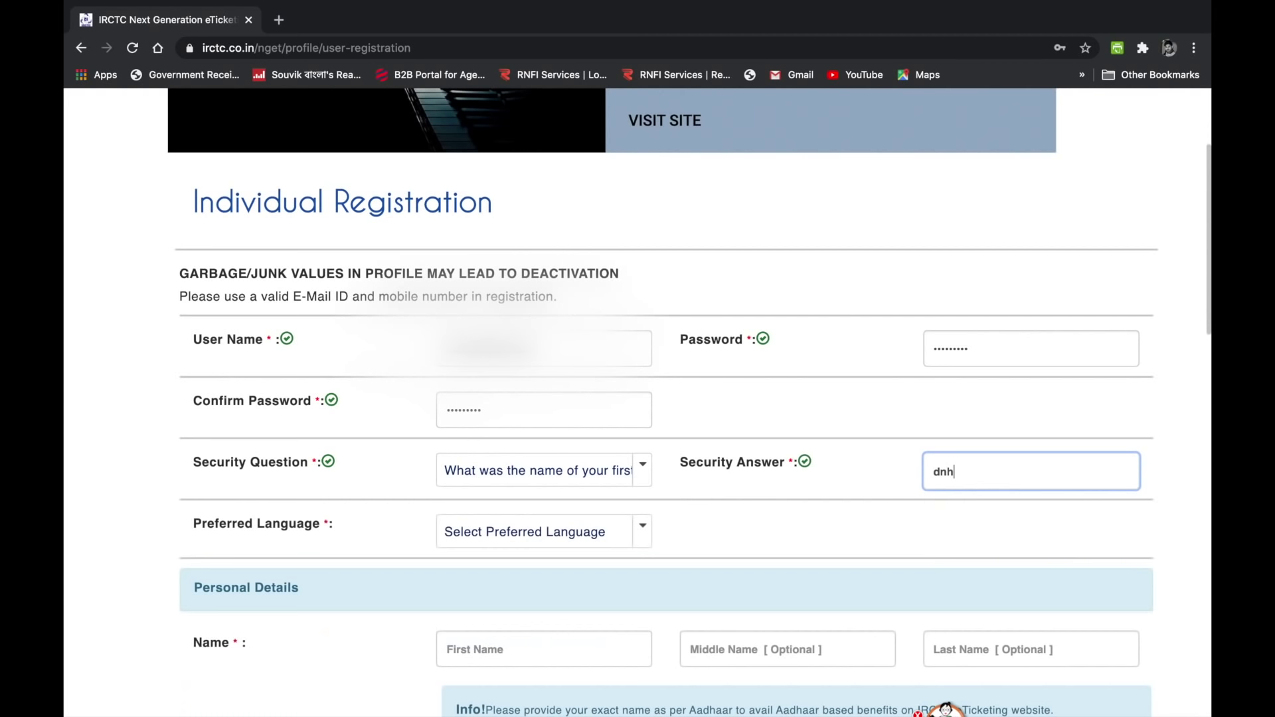
left_click(955, 523)
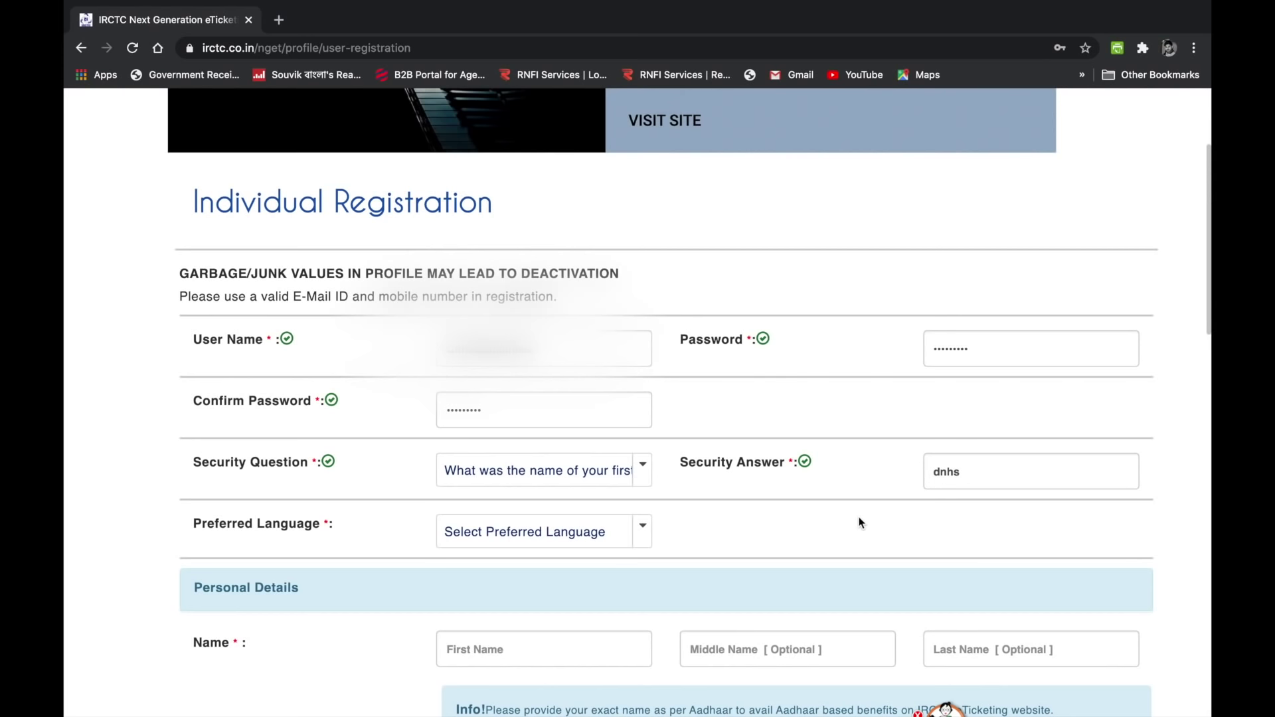
scroll(831, 500, "down", 3)
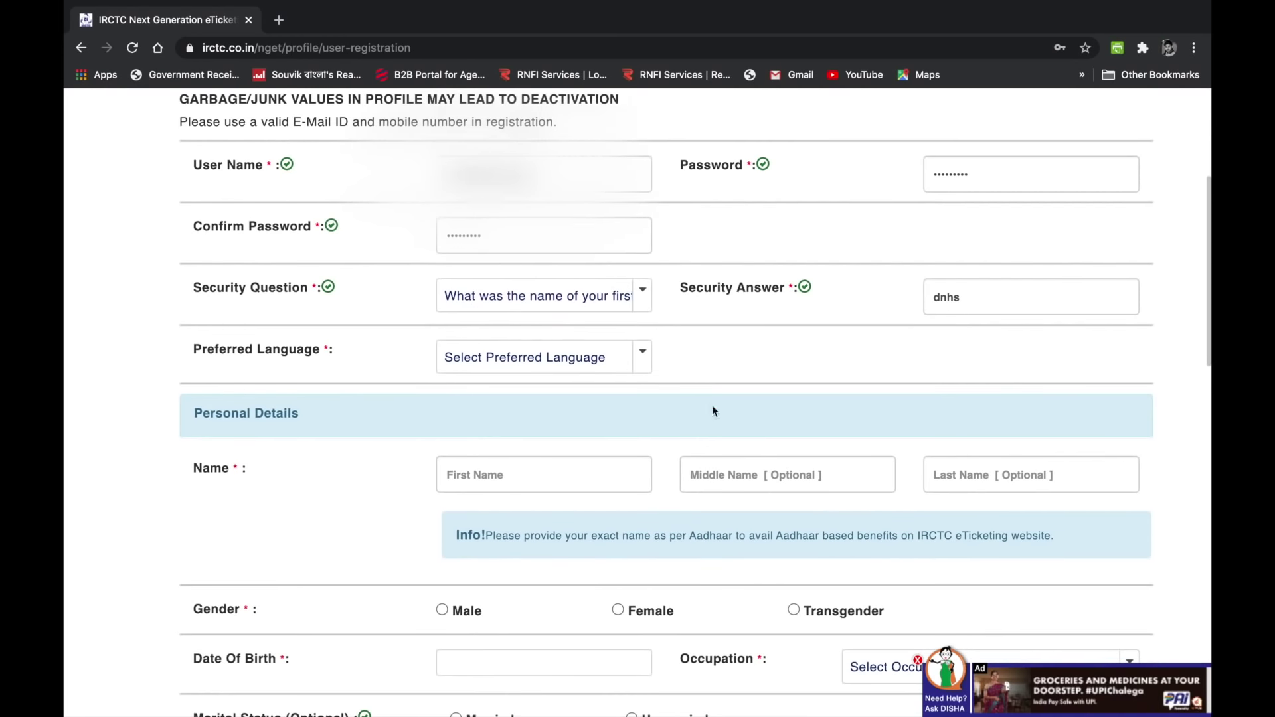
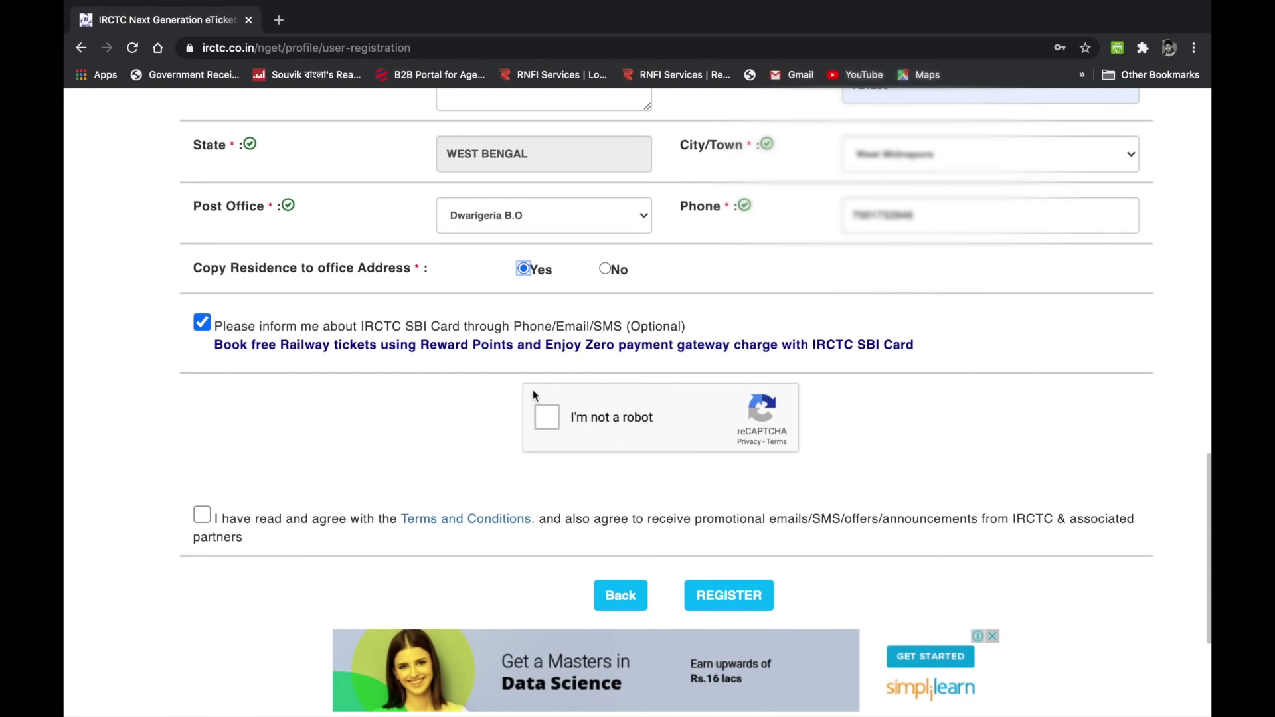
Opt out of SBI Card offers, tick 'I'm not a robot' and accept the Terms and Conditions.
scroll(532, 392, "down", 2)
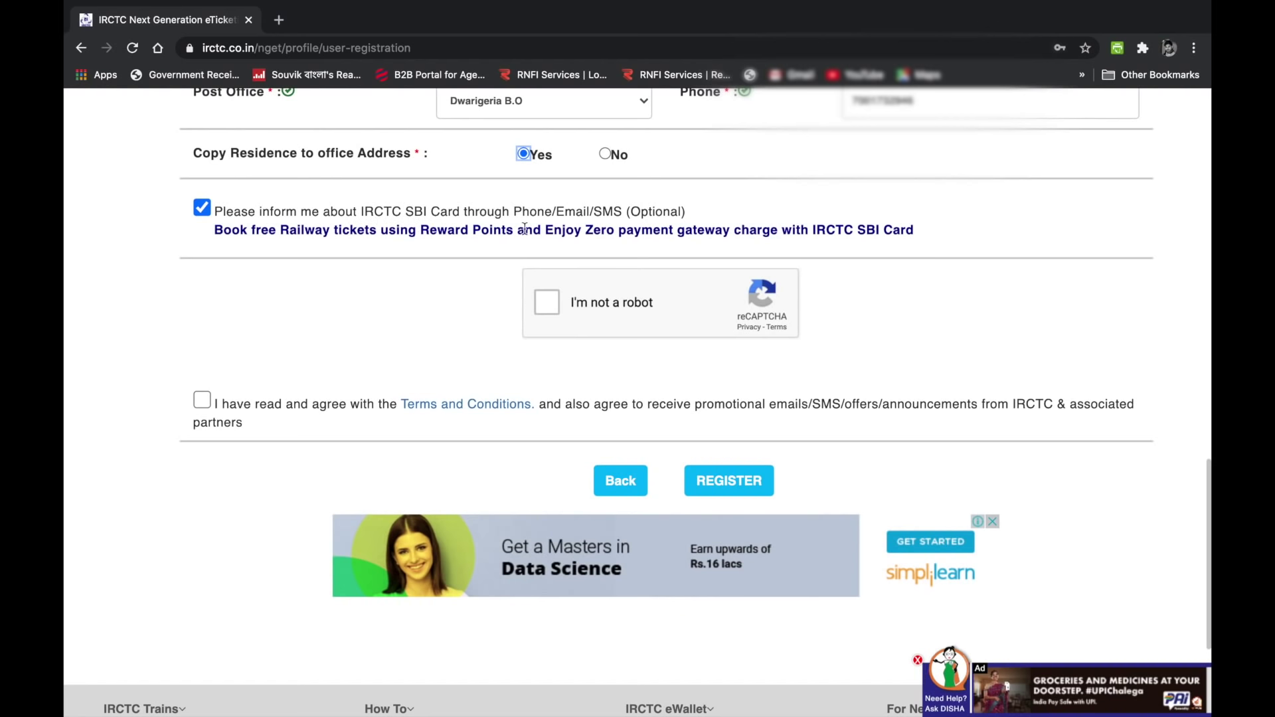
left_click(201, 210)
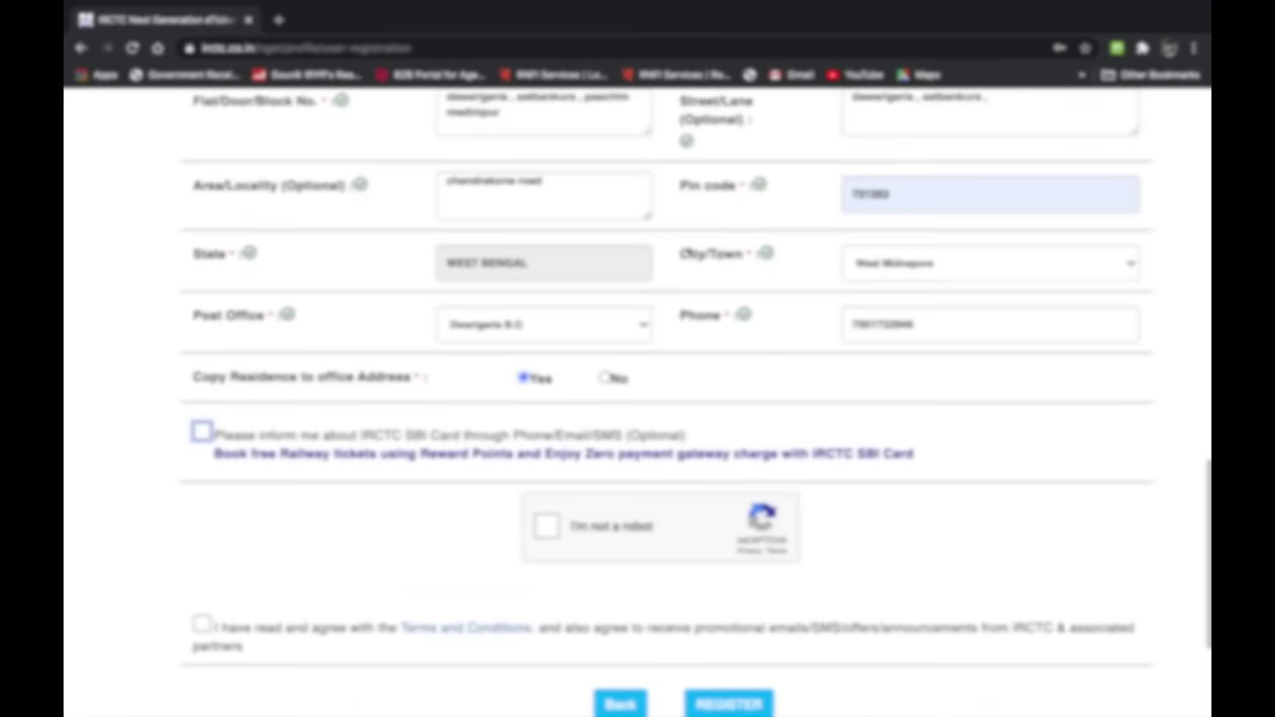
scroll(688, 252, "up", 6)
scroll(688, 252, "down", 8)
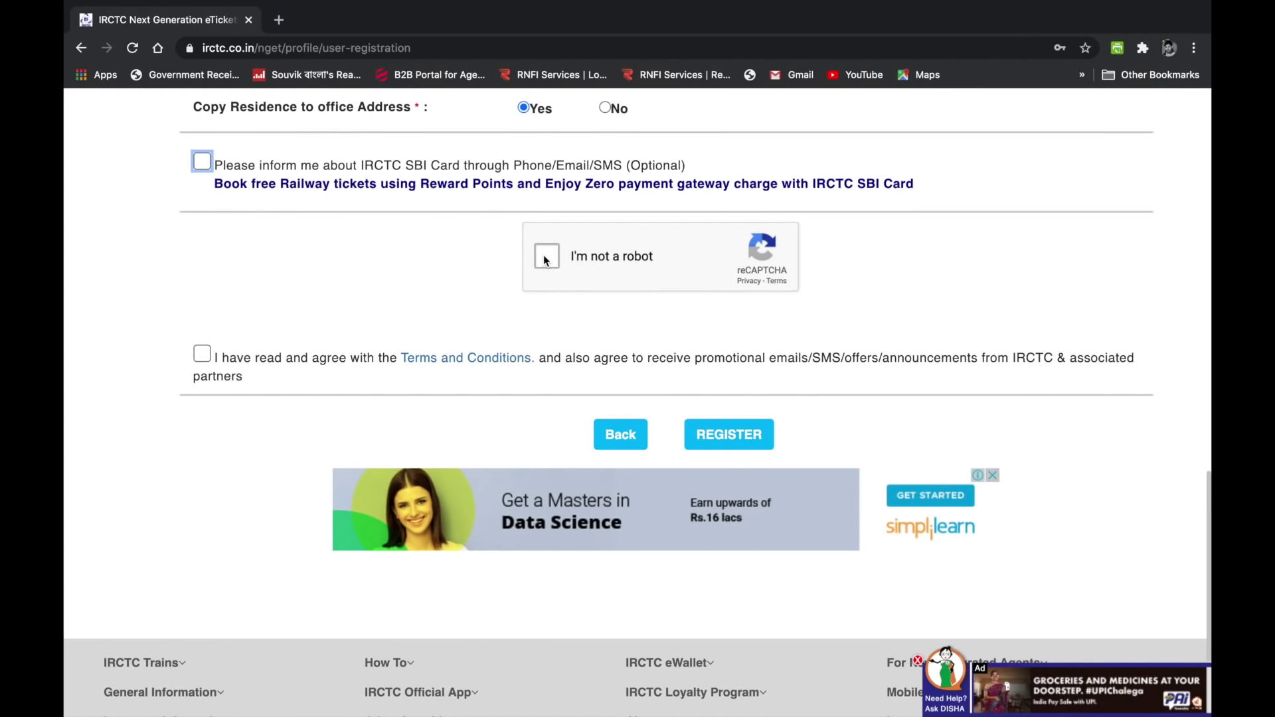
left_click(543, 255)
left_click(198, 356)
Submit the completed registration form with REGISTER.
scroll(198, 362, "up", 1)
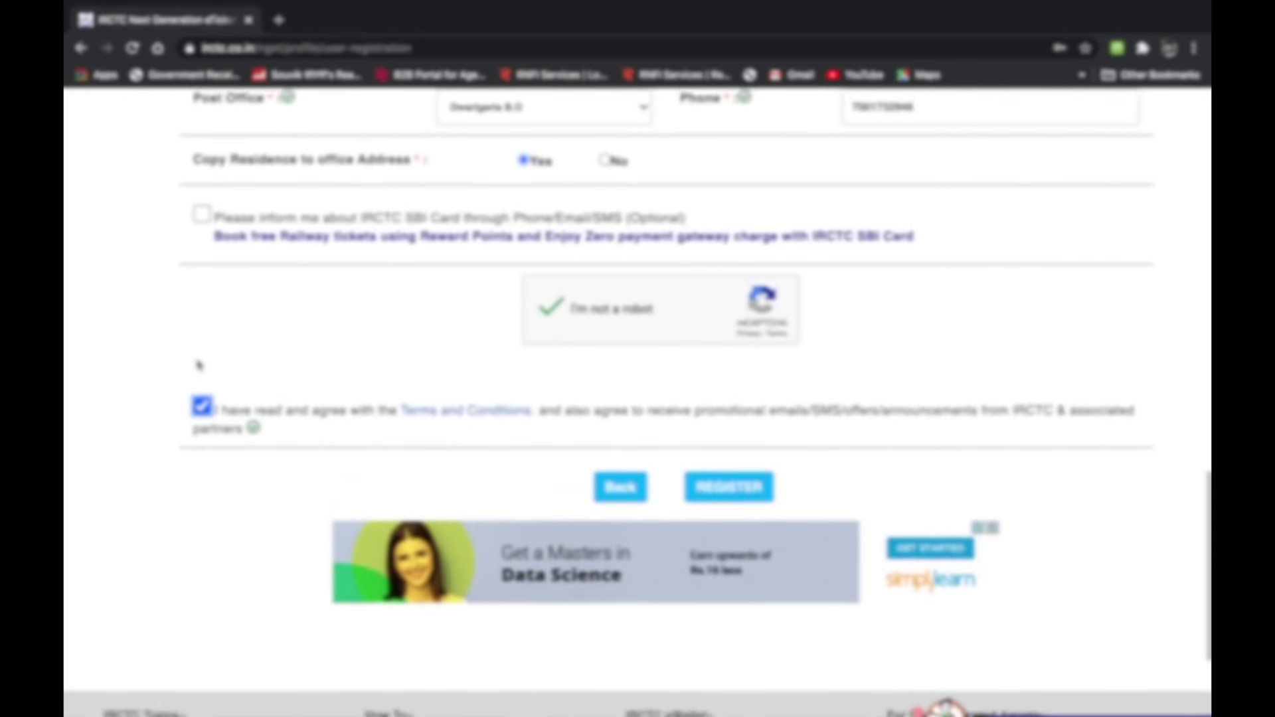
scroll(258, 409, "down", 2)
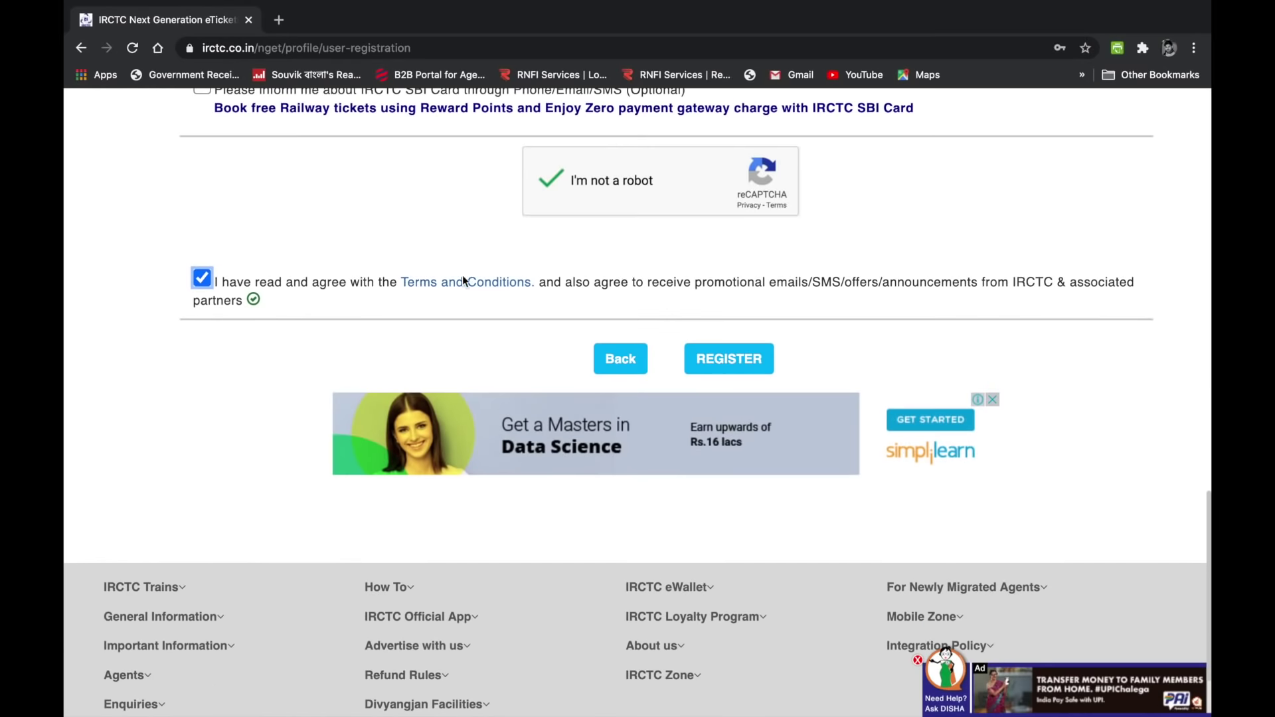
scroll(470, 285, "down", 1)
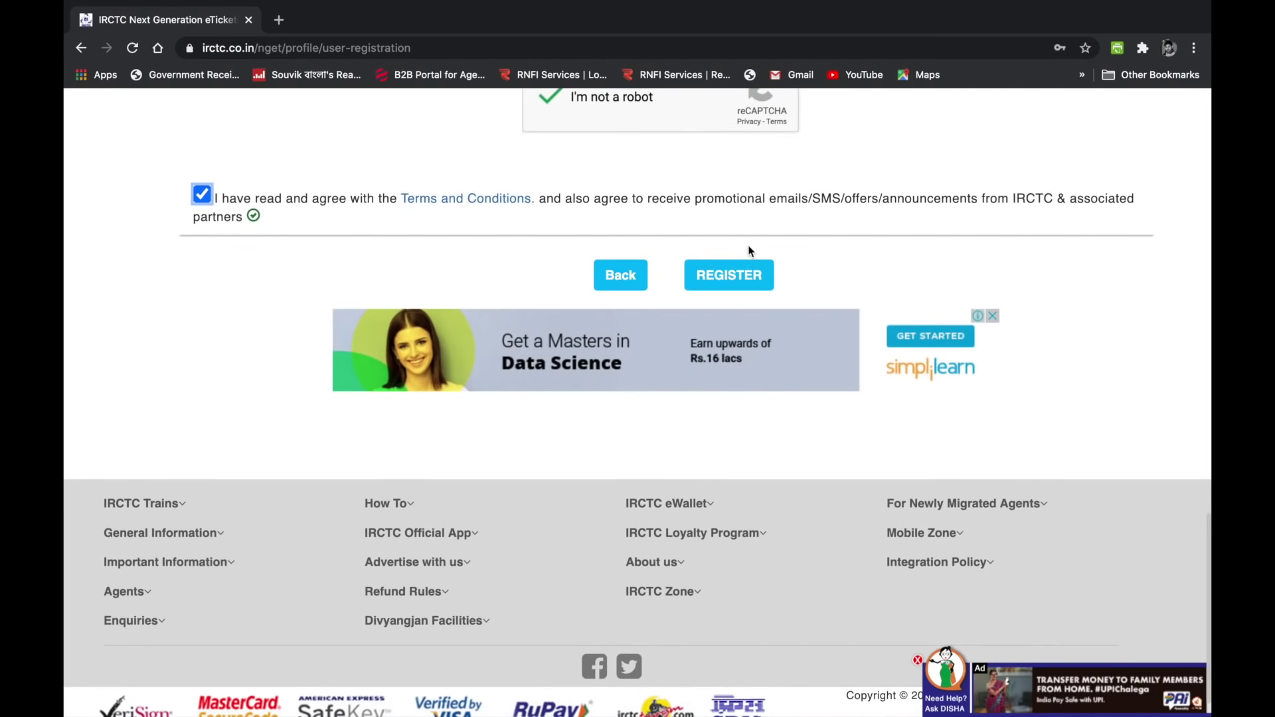
left_click(722, 280)
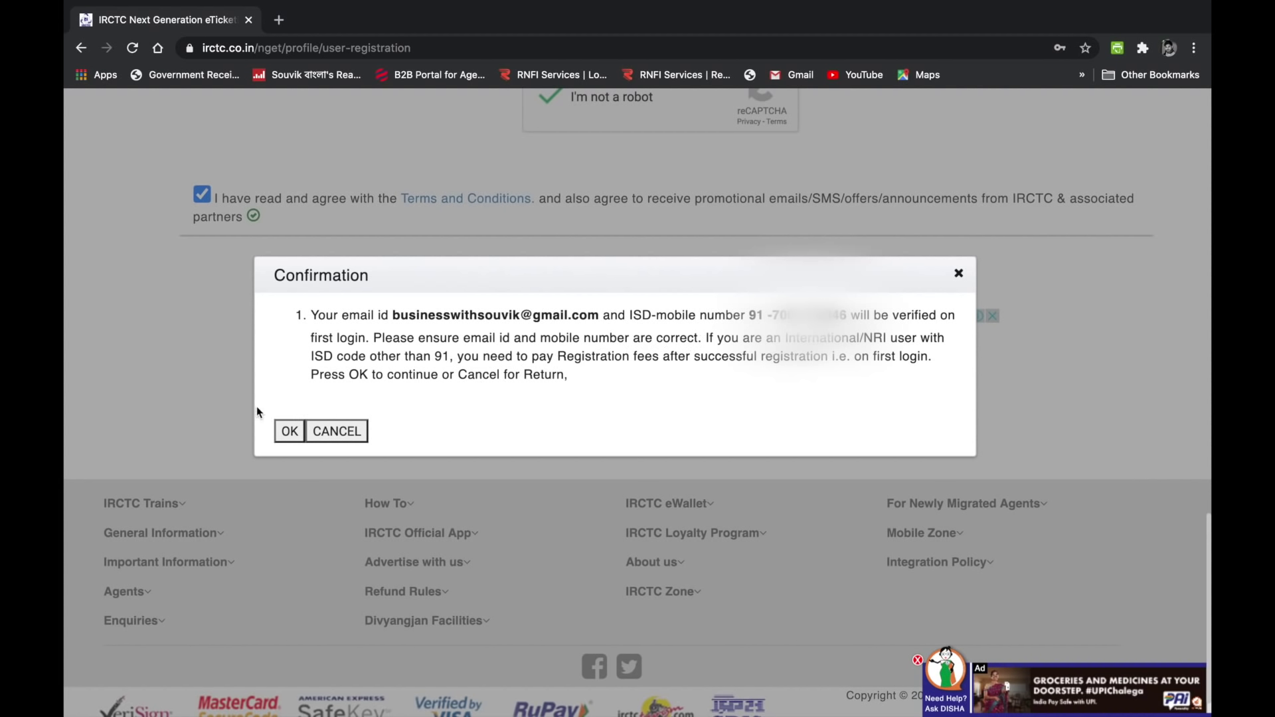
Accept the email and mobile verification confirmation to finish registering.
left_click(289, 433)
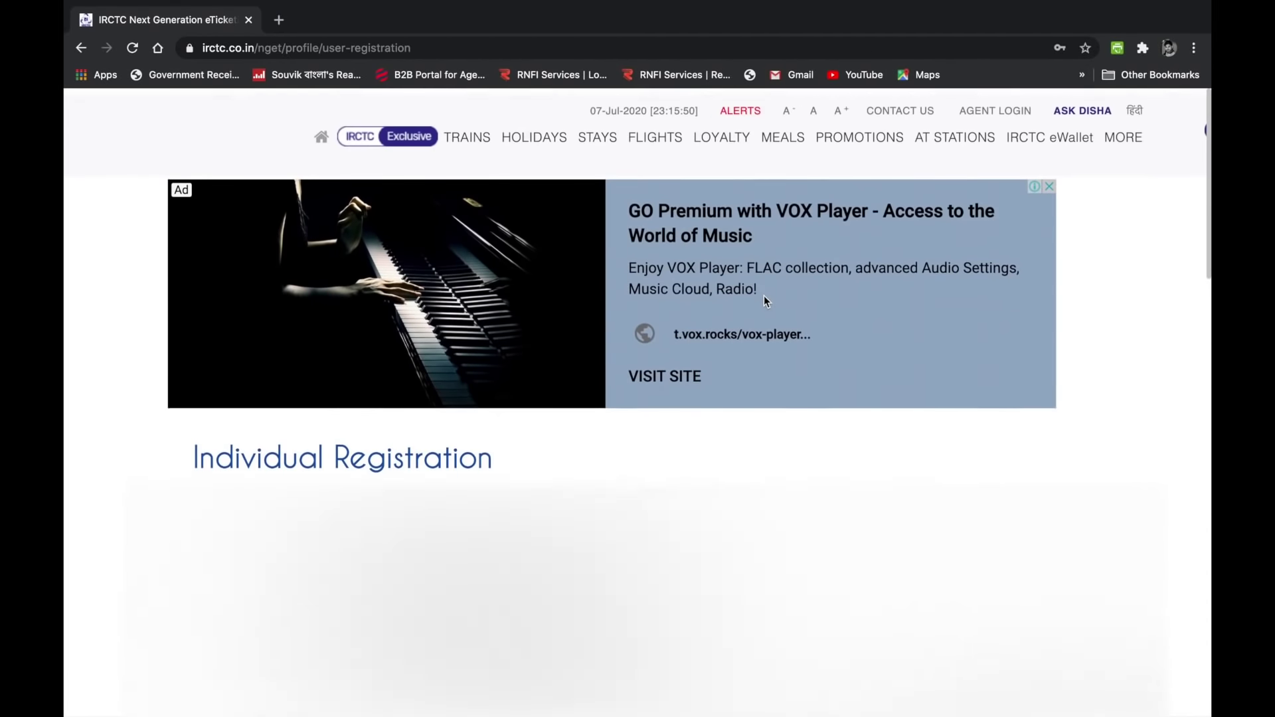
Scroll through the page to read the successful-registration and confirmation-mail messages.
scroll(764, 296, "down", 7)
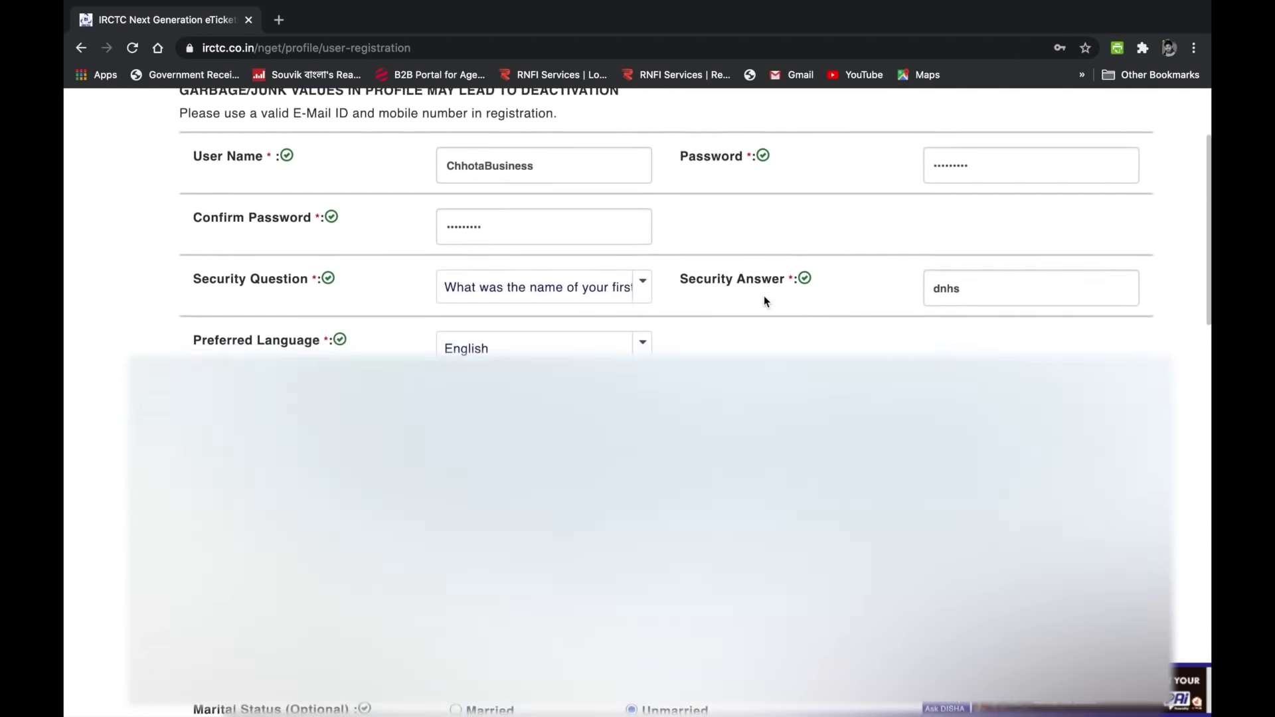
scroll(764, 296, "down", 15)
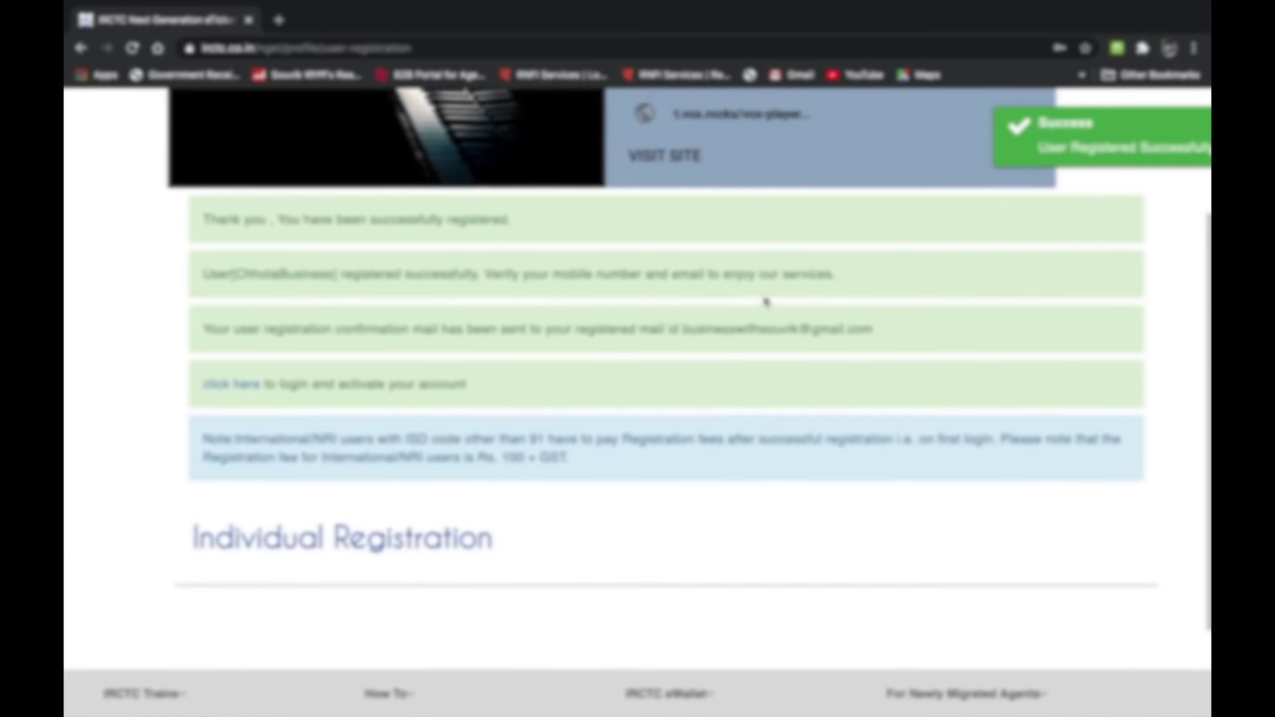
scroll(765, 302, "up", 2)
scroll(765, 300, "down", 3)
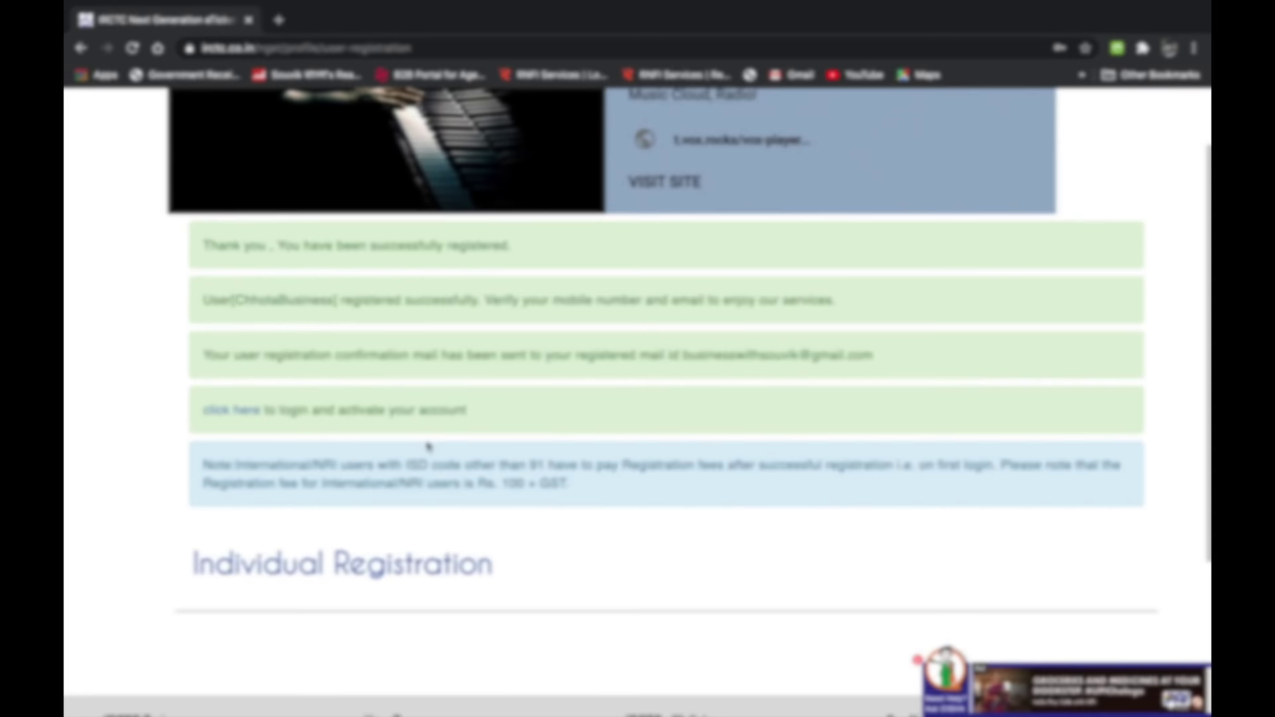
scroll(428, 446, "down", 3)
scroll(428, 446, "up", 2)
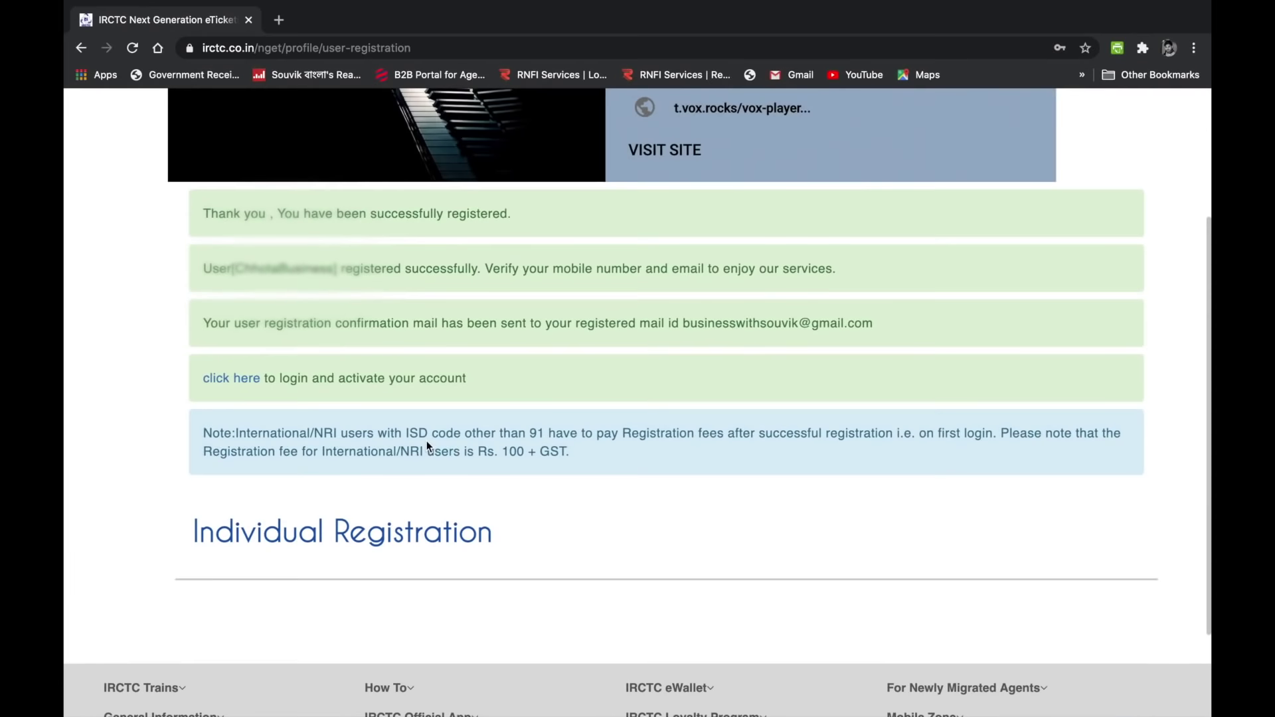
Follow the login-and-activate link and return to the top of the page.
left_click(239, 383)
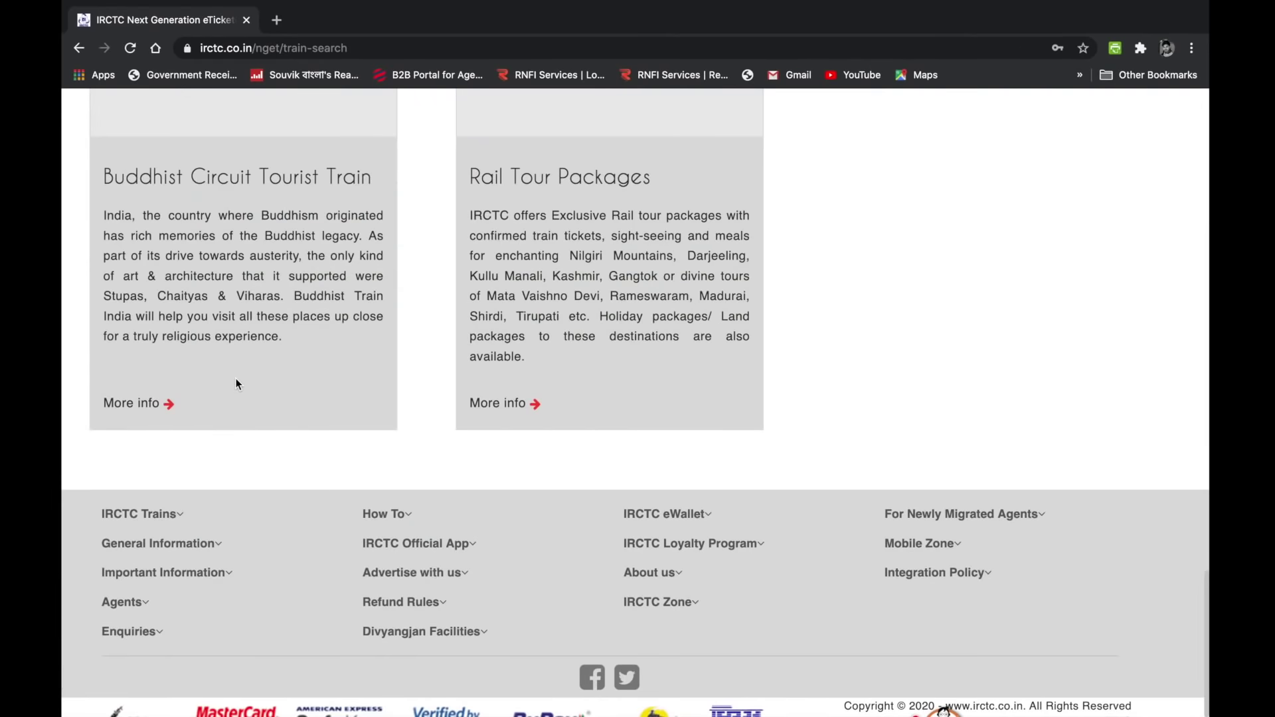
scroll(421, 293, "up", 8)
scroll(418, 296, "up", 10)
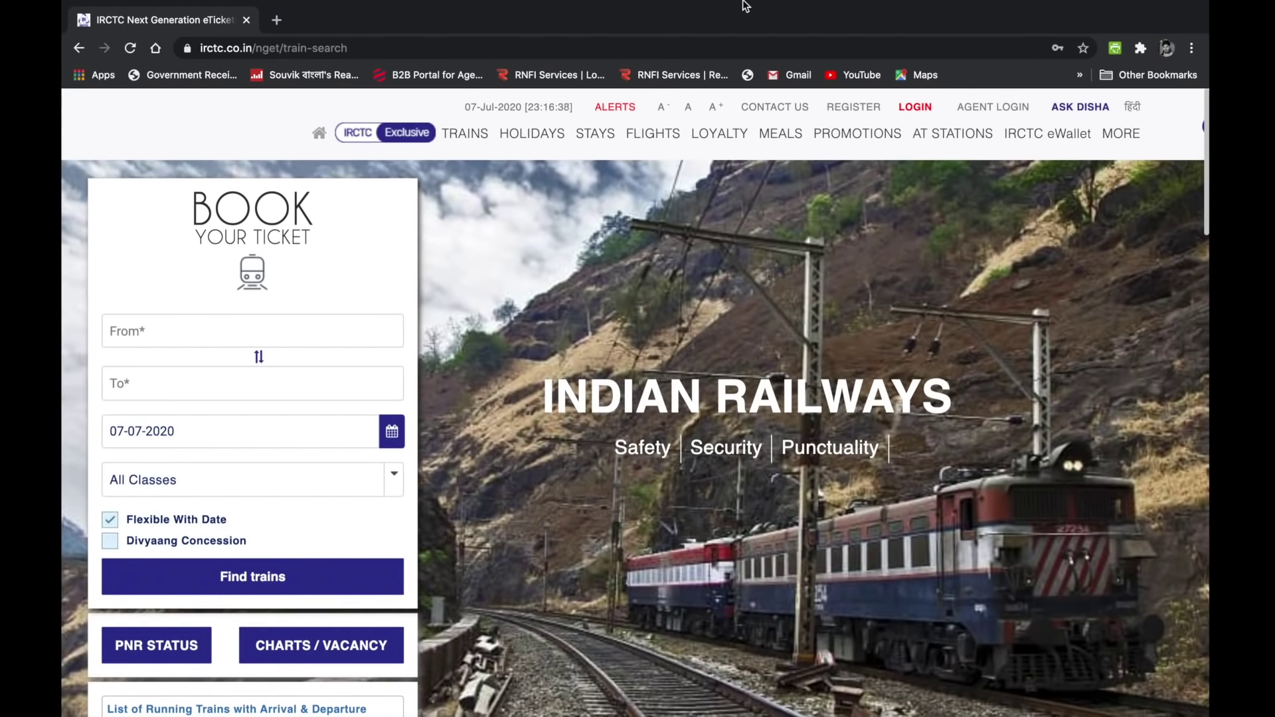
mouse_move(745, 7)
Open LOGIN, then close the stuck loading login window to return to Book Your Ticket.
left_click(913, 111)
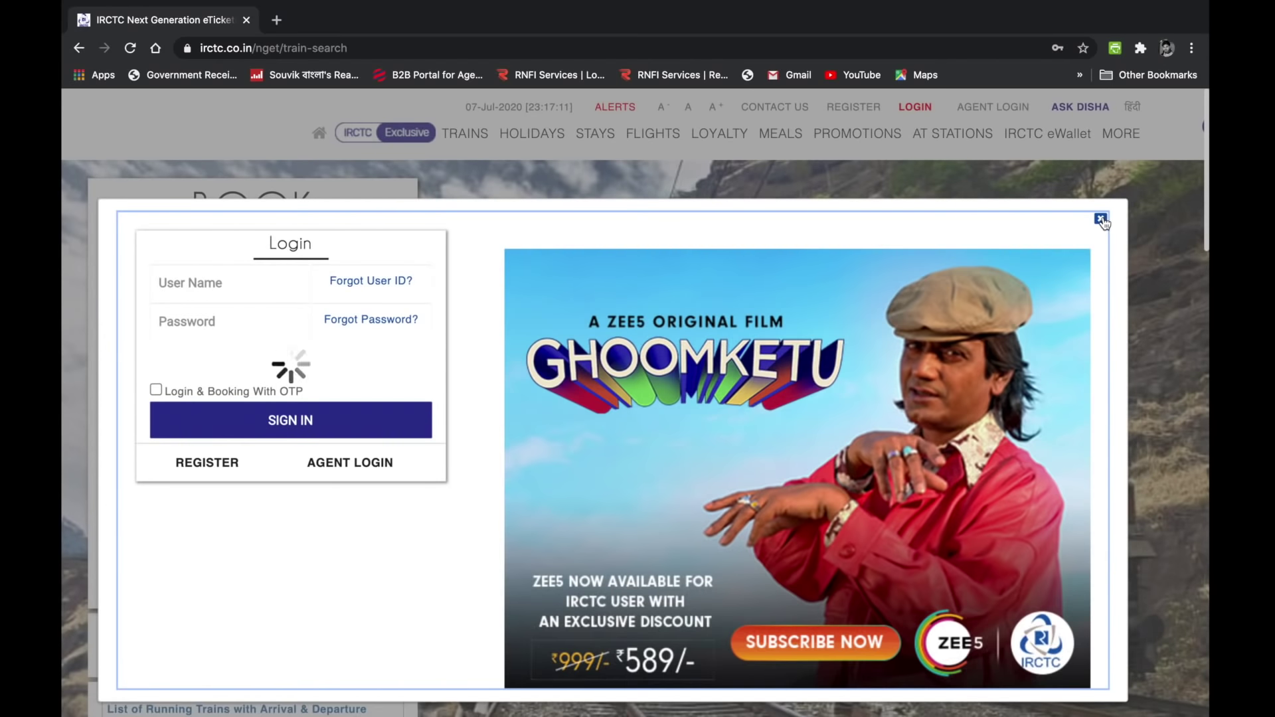
left_click(1100, 221)
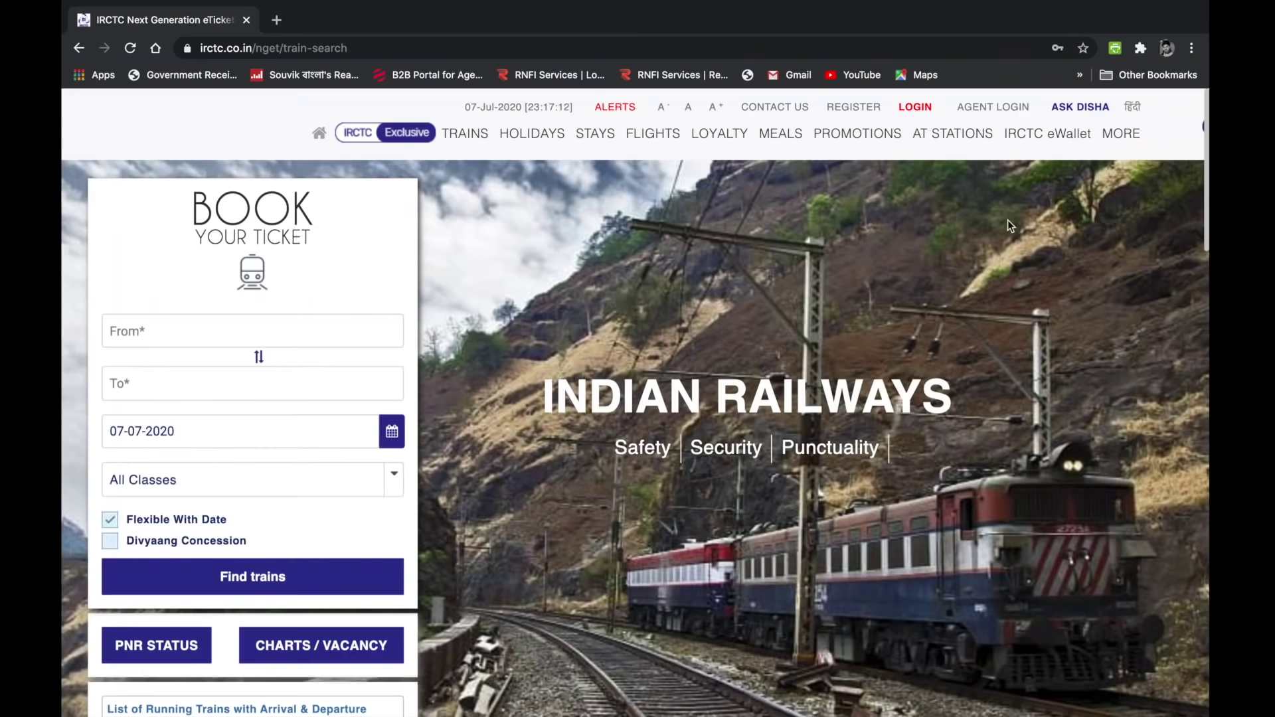
scroll(1000, 216, "up", 5, "ctrl")
scroll(1000, 217, "up", 2)
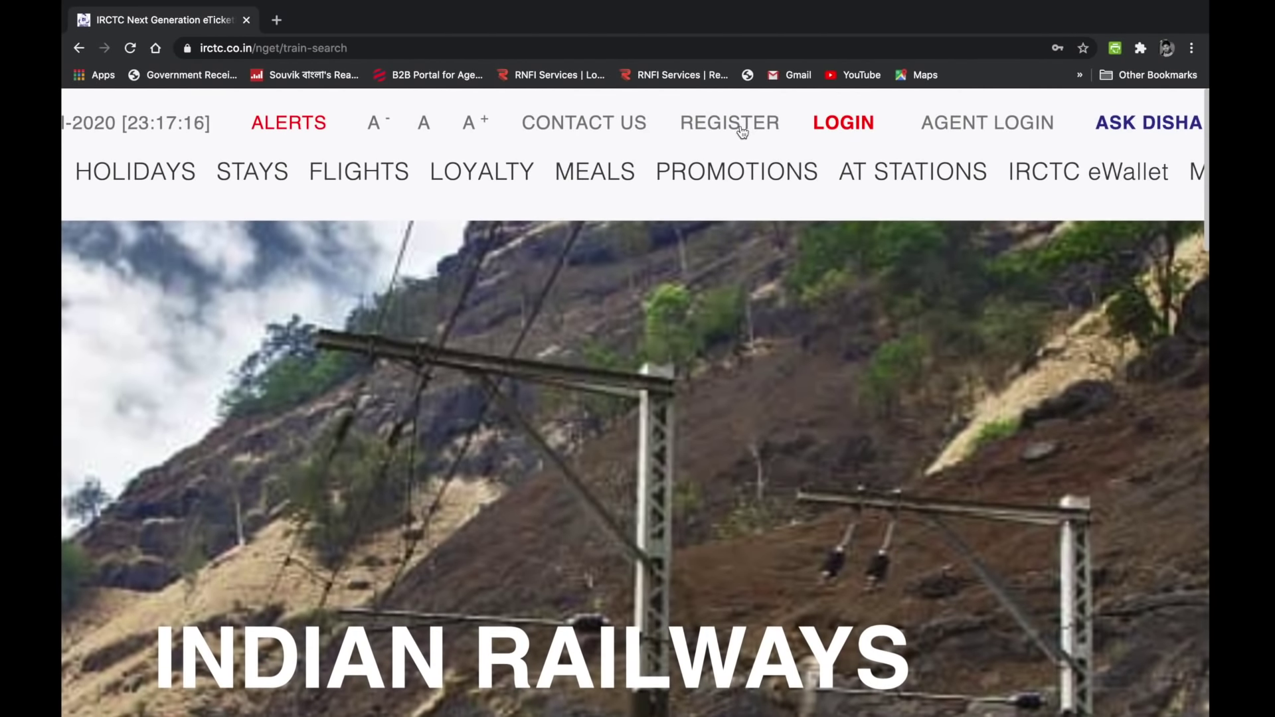
Reopen the login form, enter the new account's user name, and open a new browser tab.
left_click(835, 126)
scroll(683, 211, "down", 3)
scroll(682, 211, "down", 5)
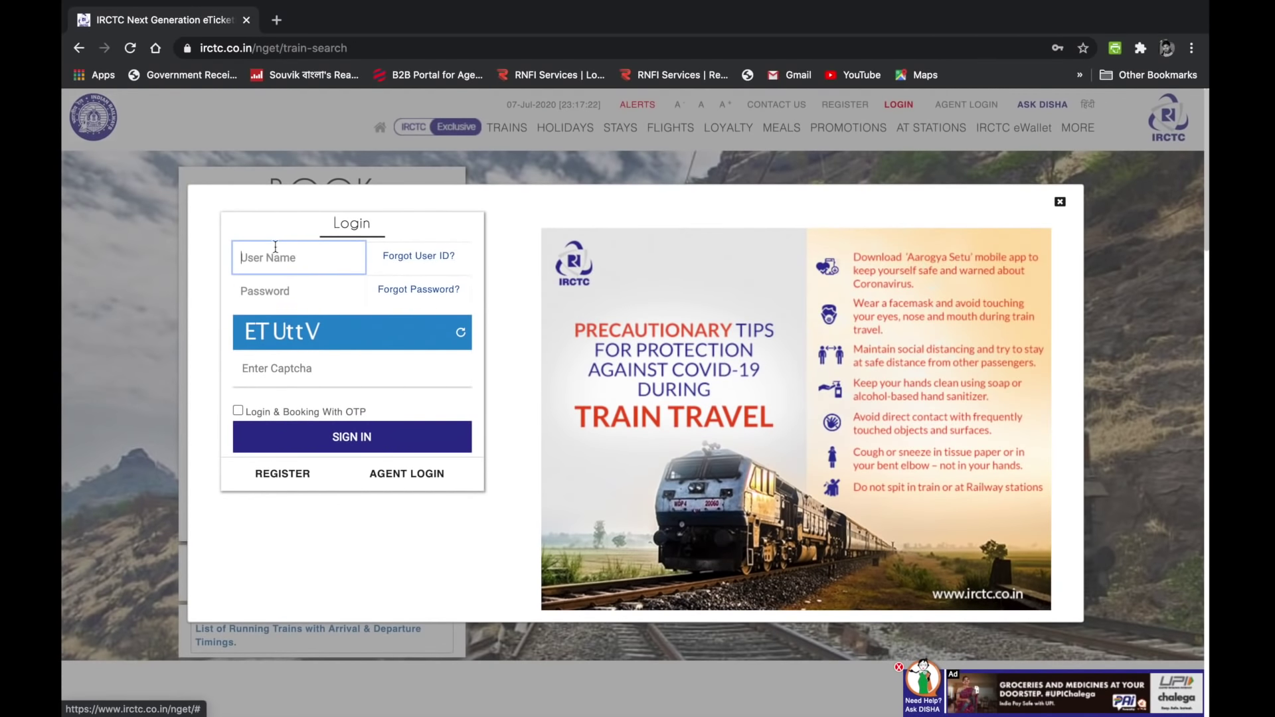
left_click(274, 258)
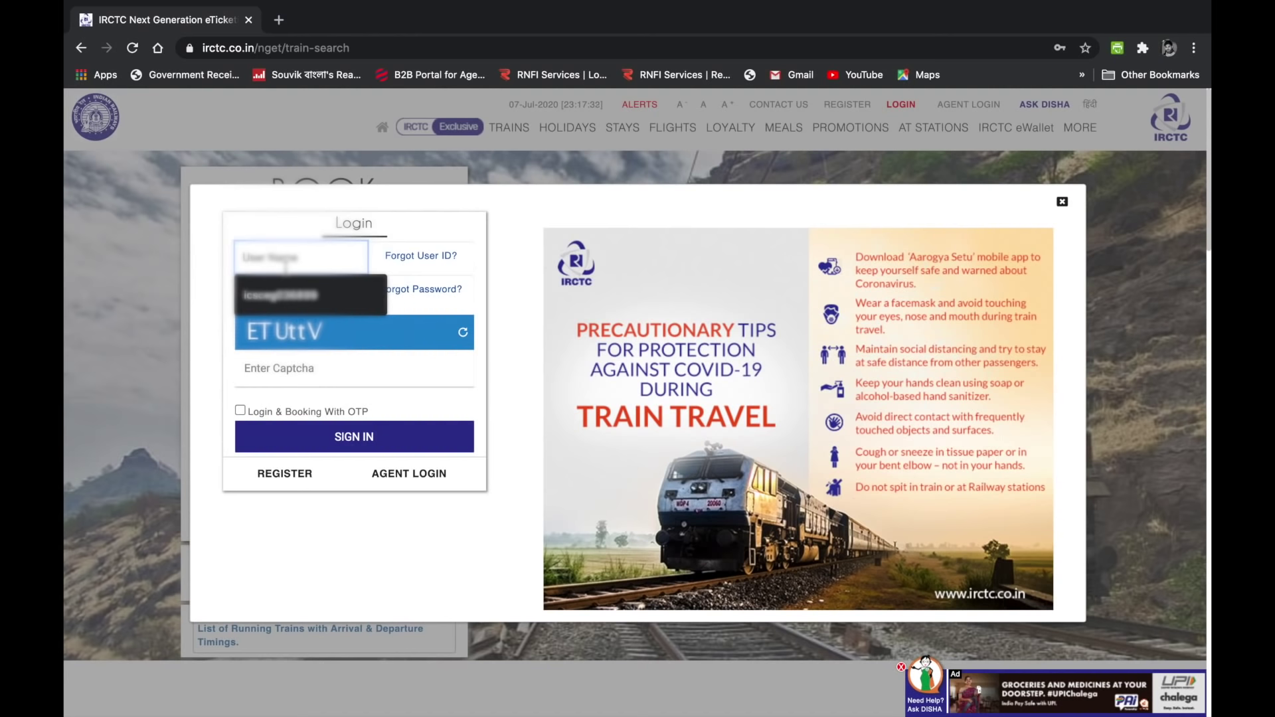
type("Chhotai")
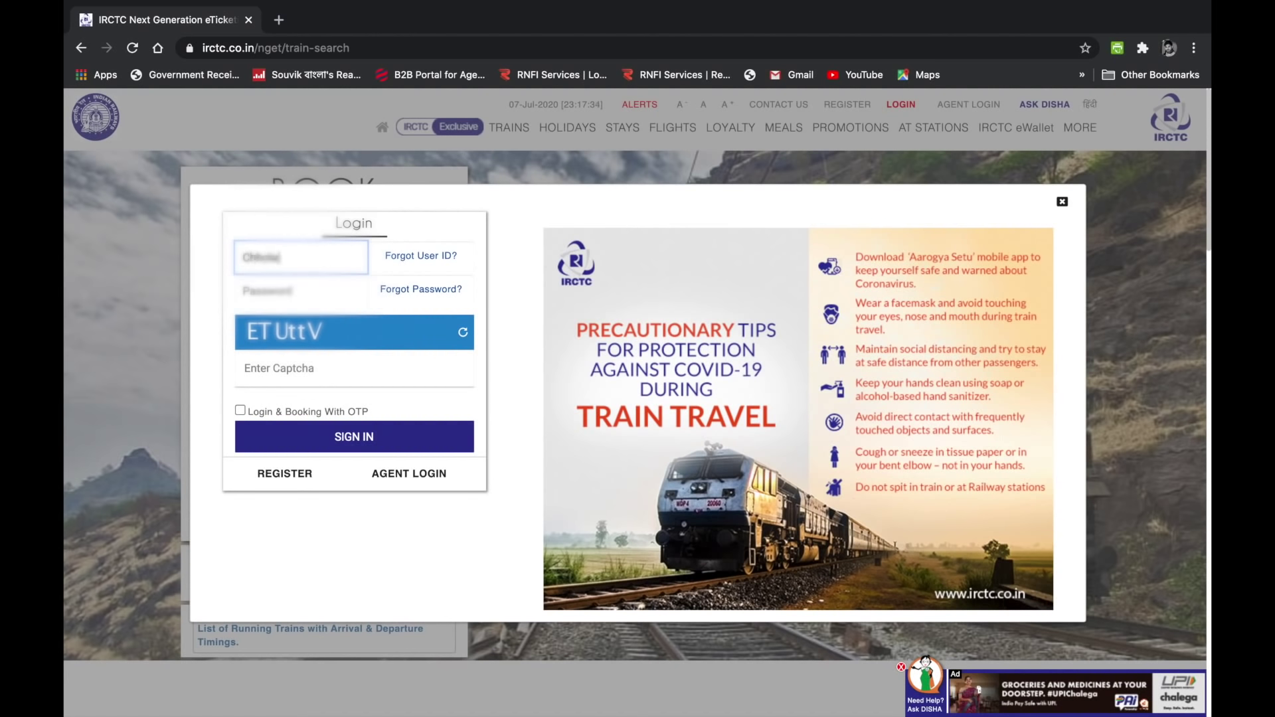
type("lbusines")
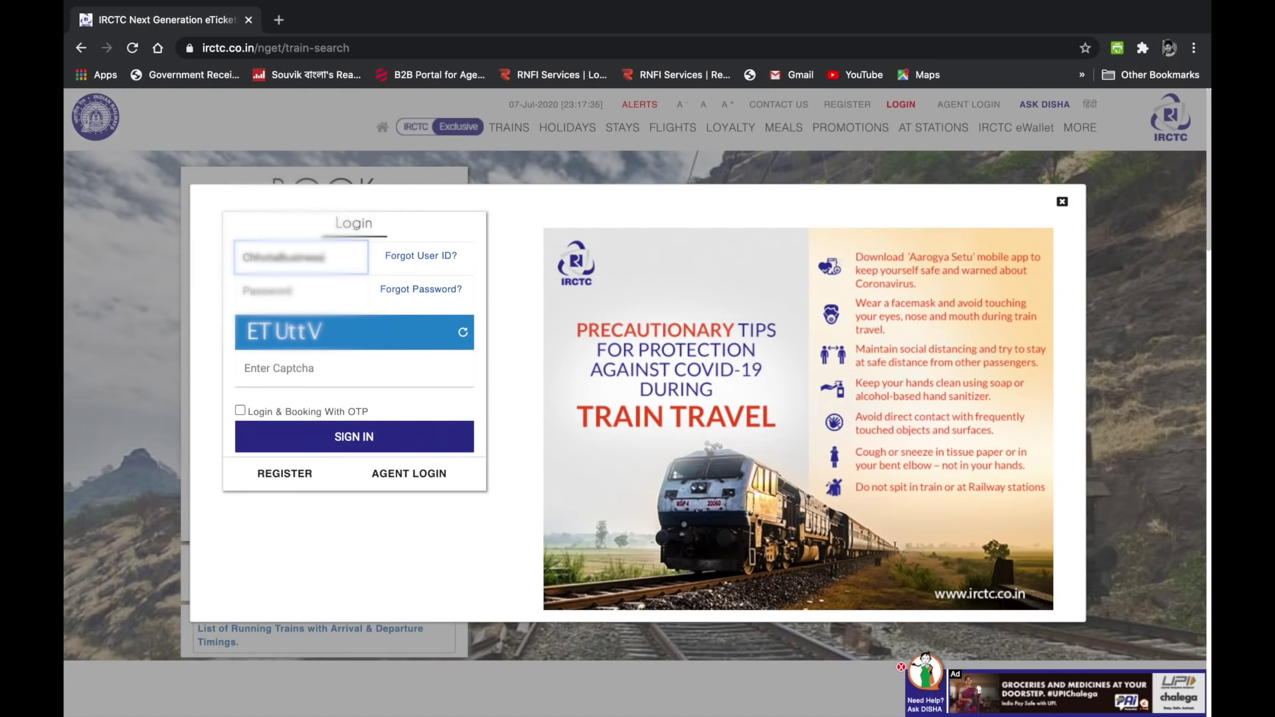
left_click(294, 293)
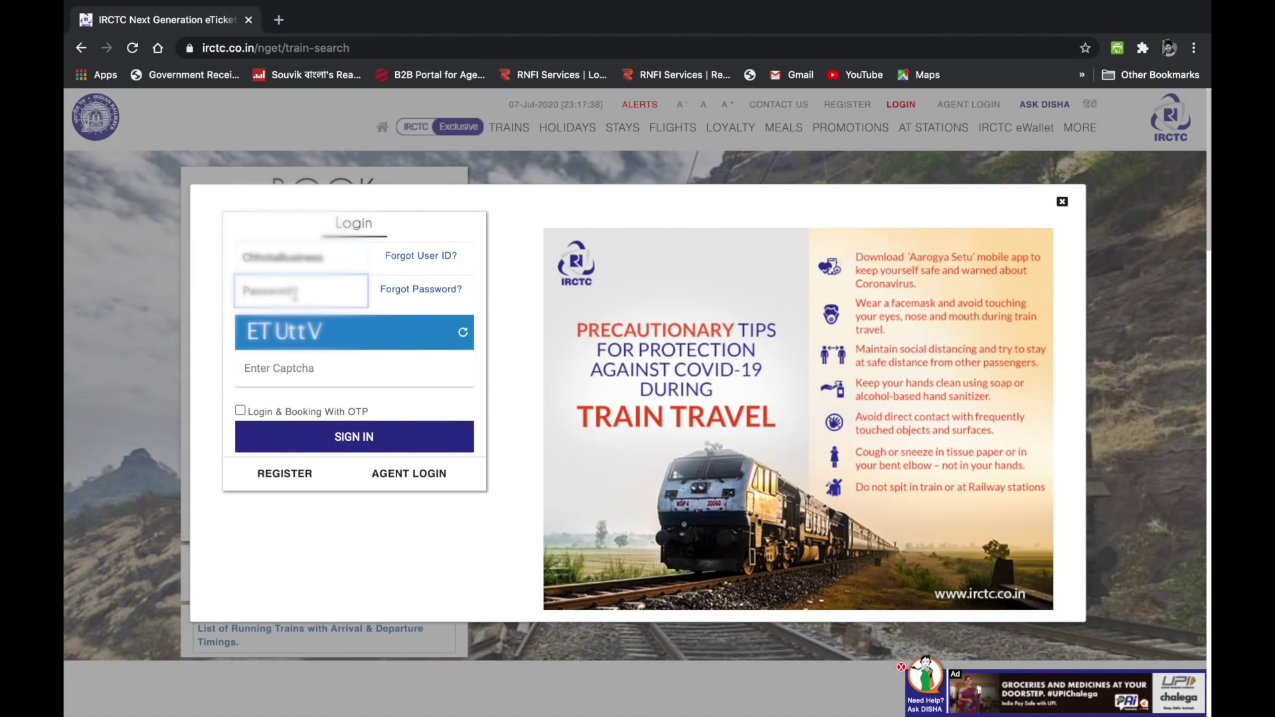
left_click(284, 22)
Go to google.co.in and switch to the business Google account's Gmail inbox.
type("google.co.in")
key("Return")
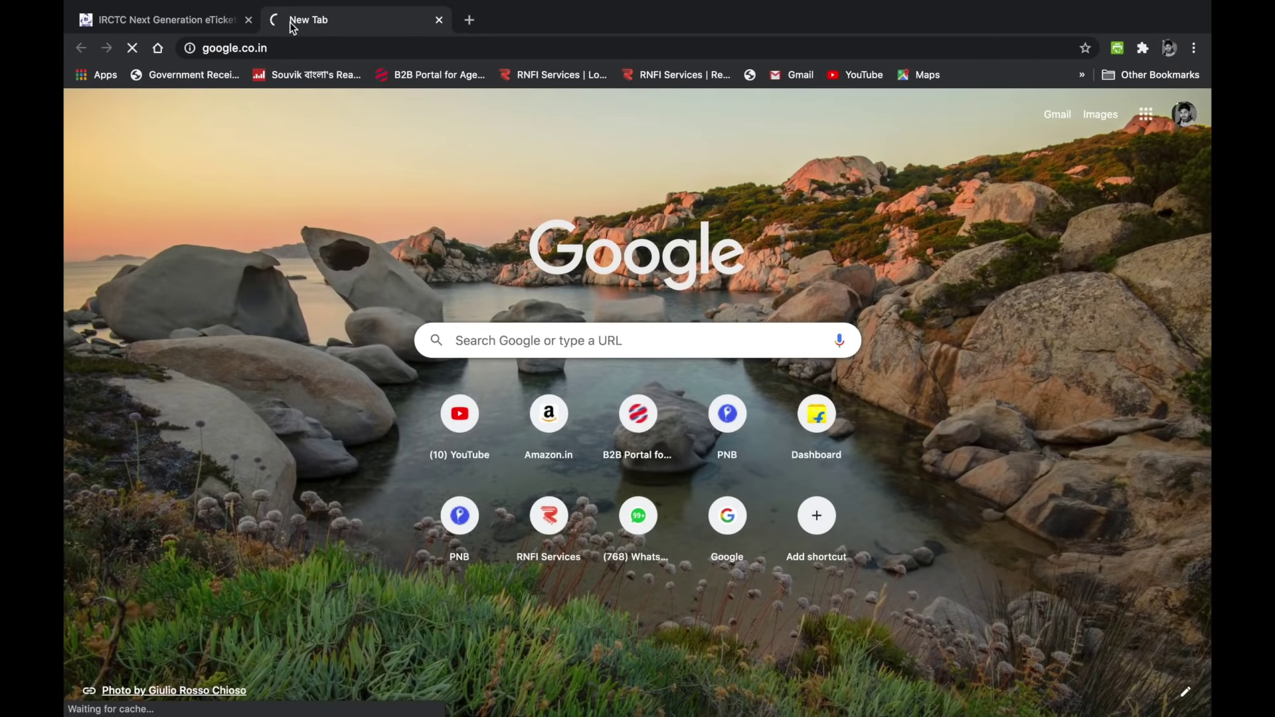
left_click(1174, 119)
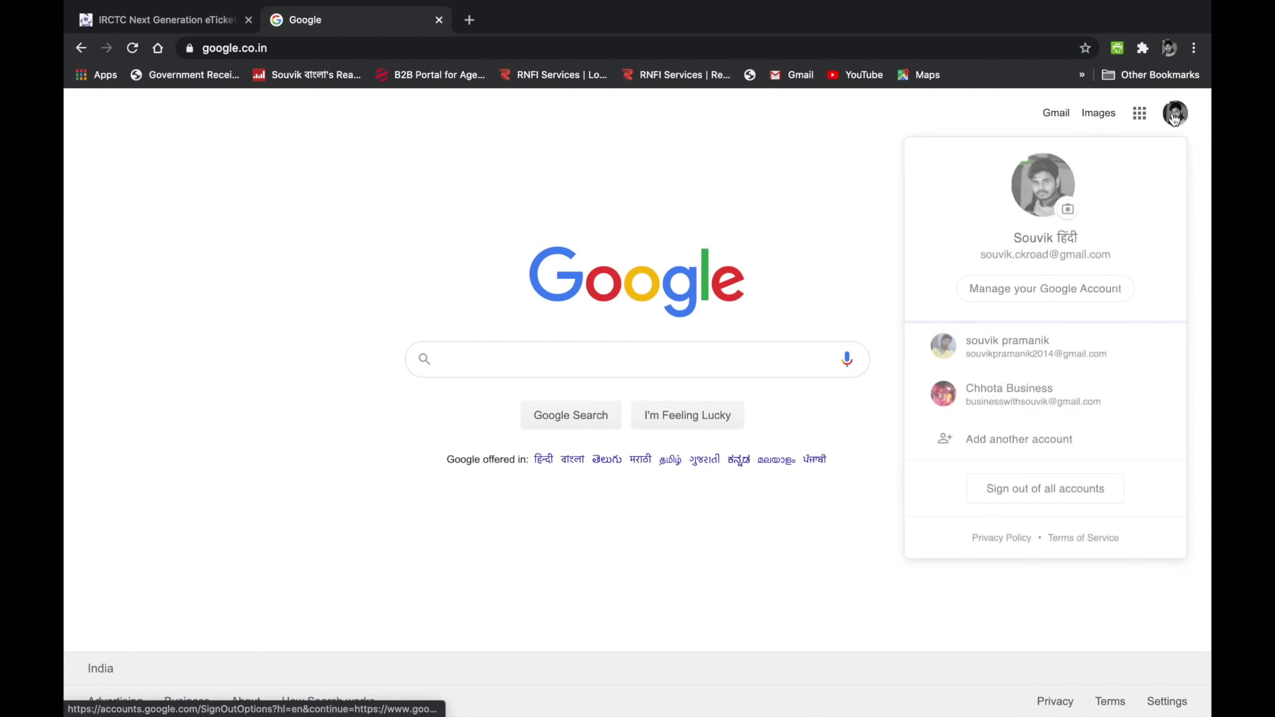
left_click(1020, 391)
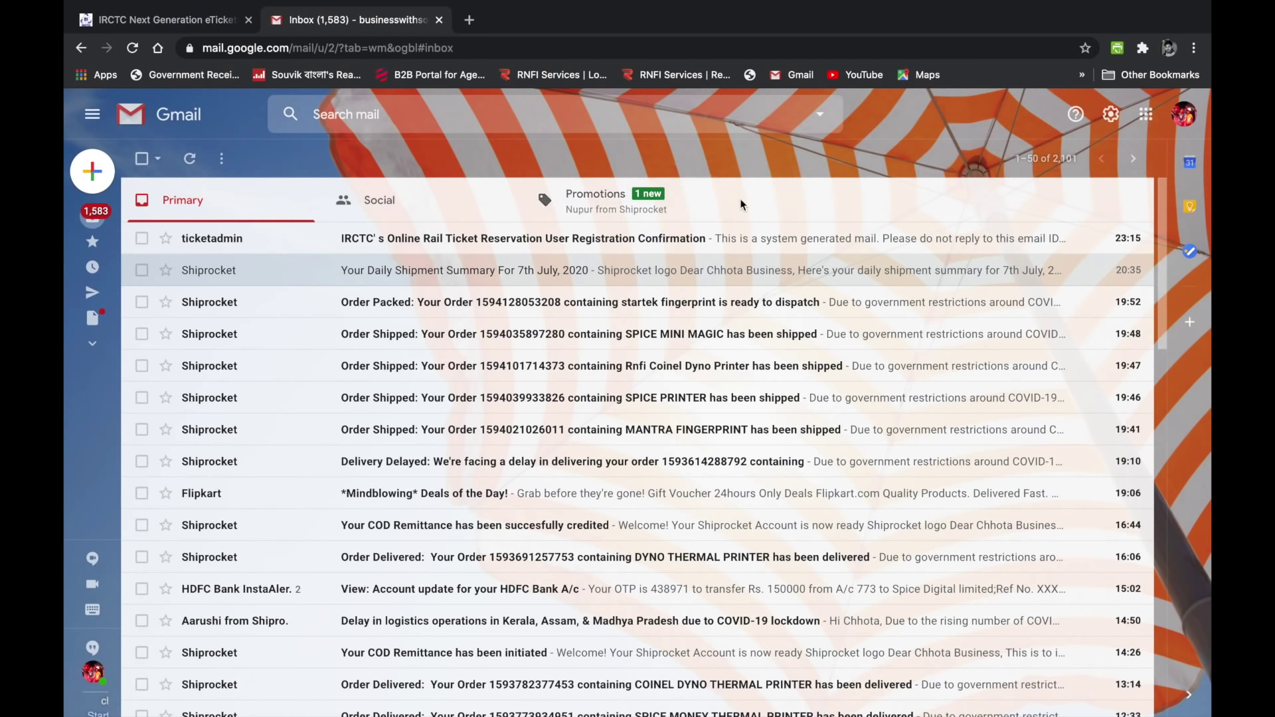
Open the IRCTC User Registration Confirmation email, zoom in, and select its email verification OTP.
left_click(561, 243)
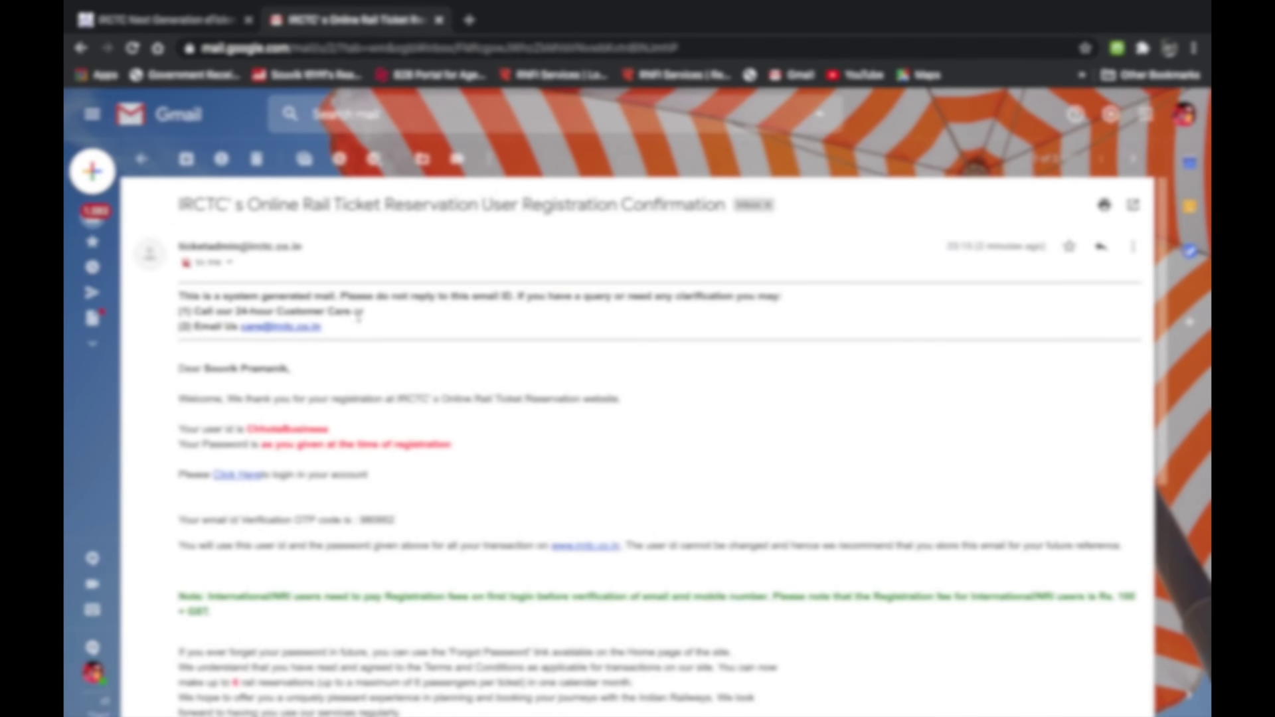
key("ctrl+plus")
key("ctrl+plus")
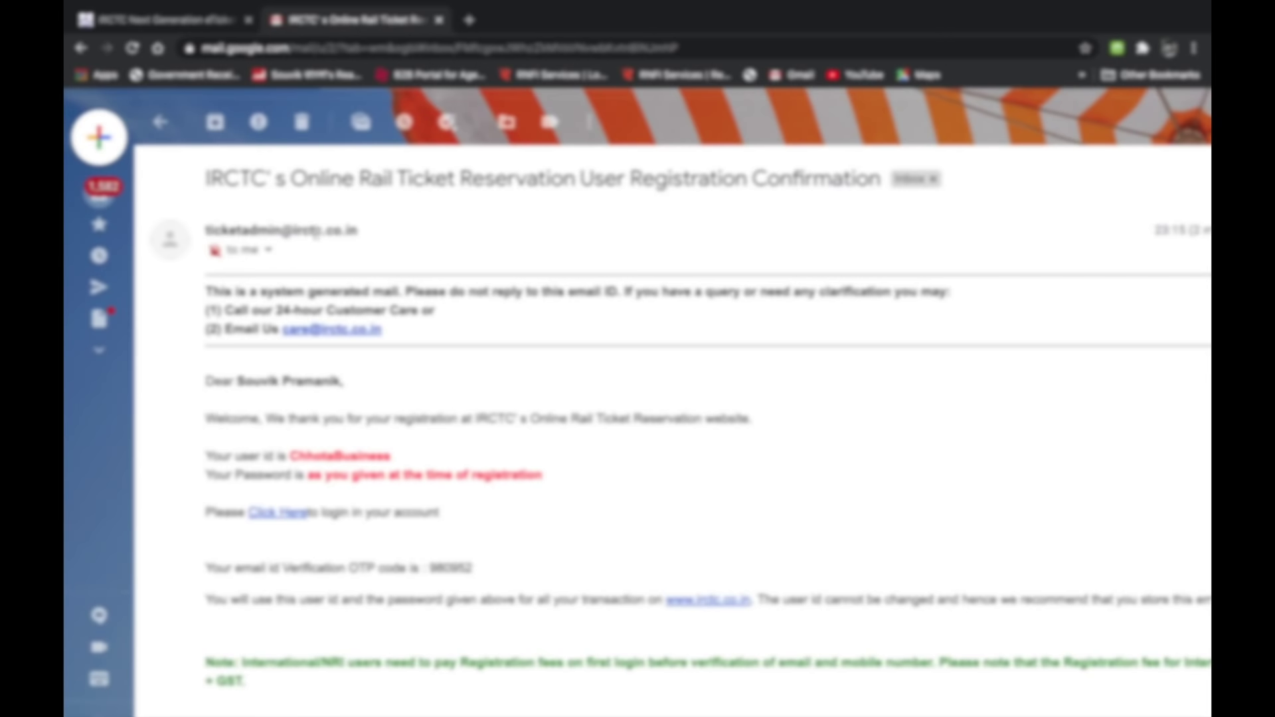
scroll(397, 338, "down", 3)
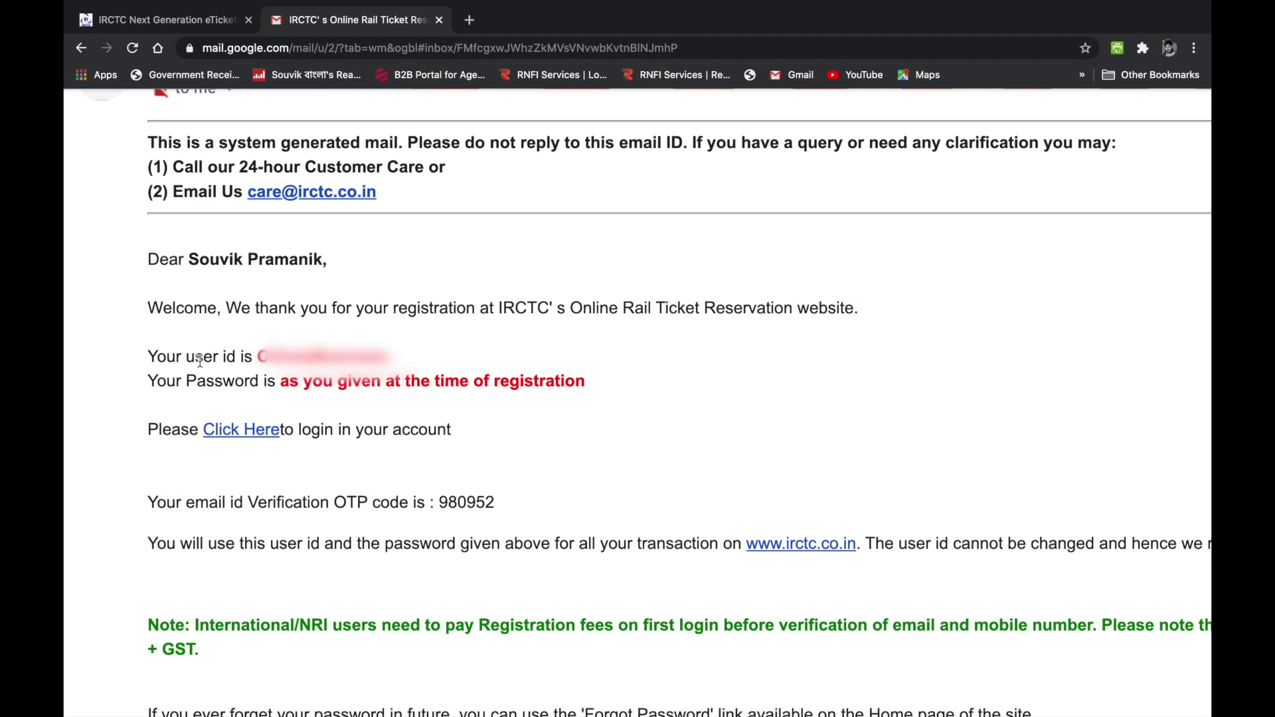
key("super+plus")
key("super+plus")
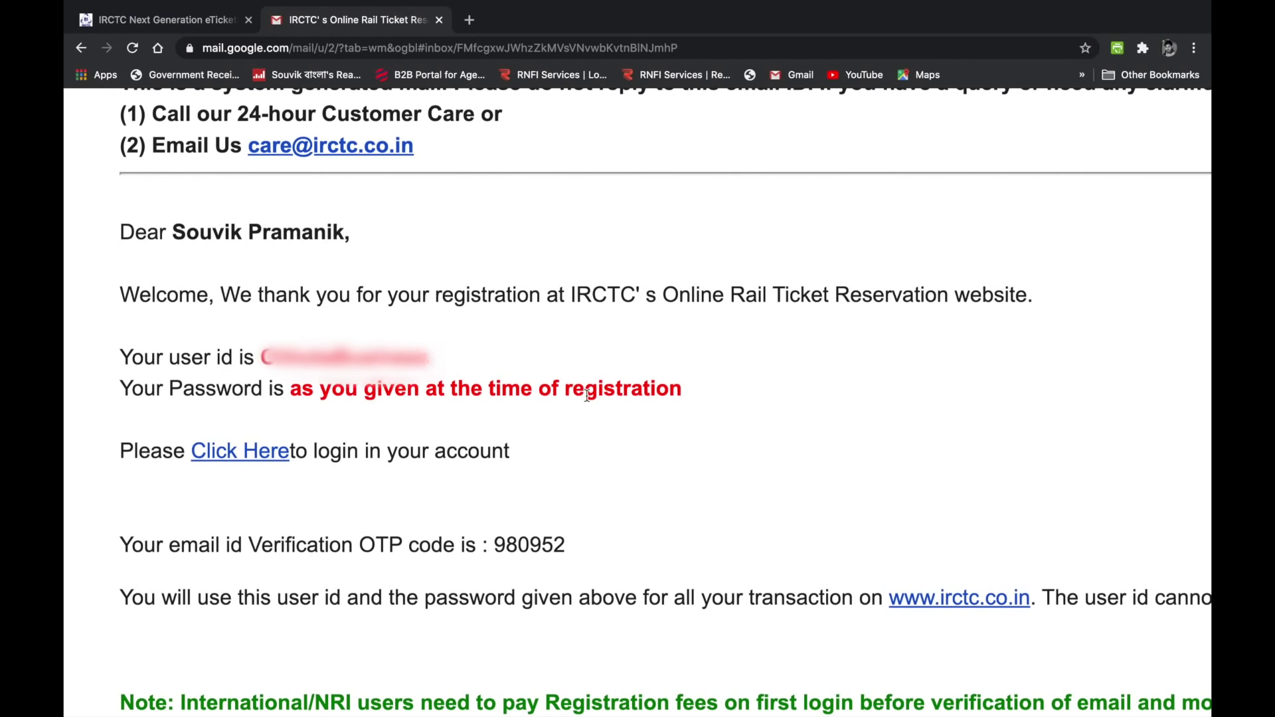
scroll(587, 395, "down", 2)
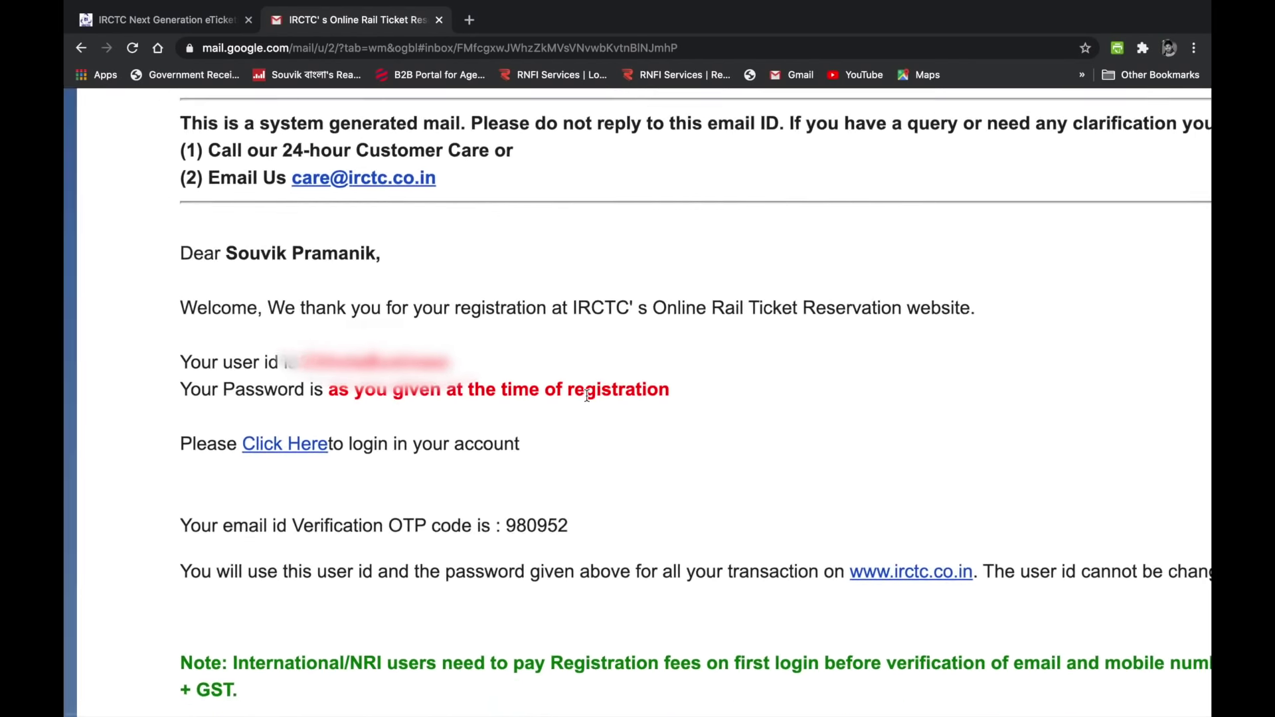
key("super+minus")
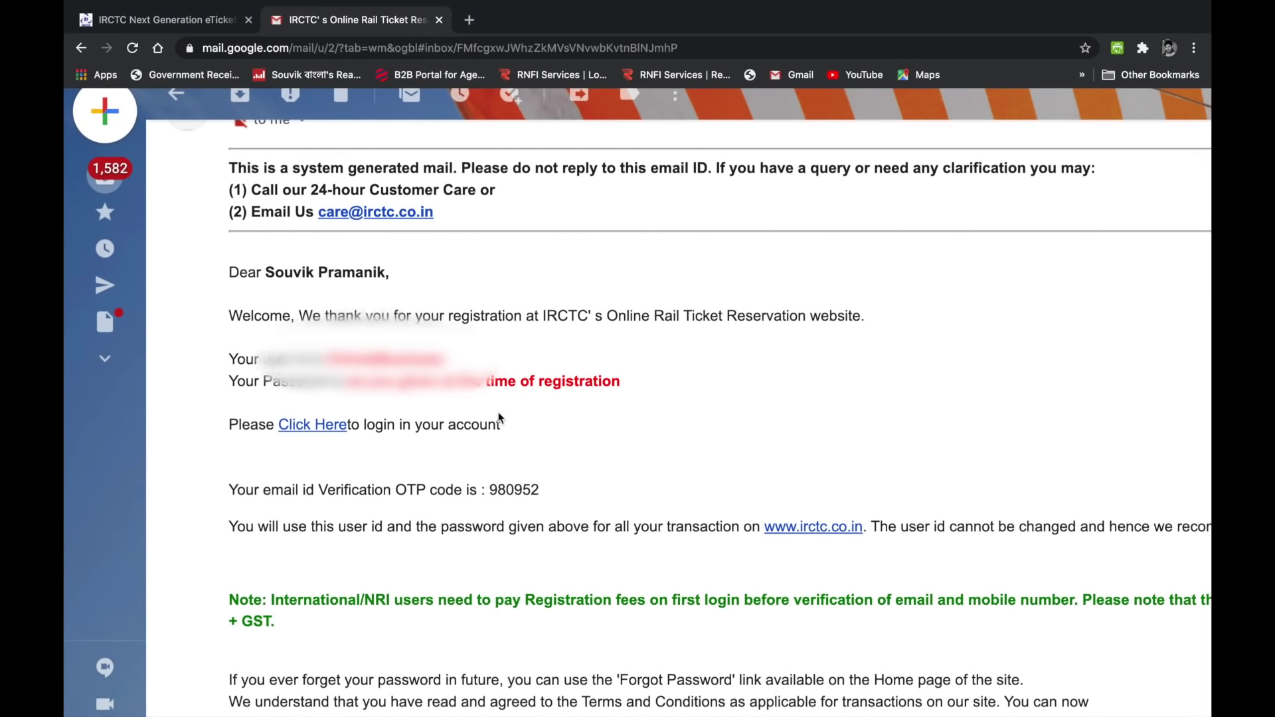
key("super+equal")
scroll(494, 488, "up", 3)
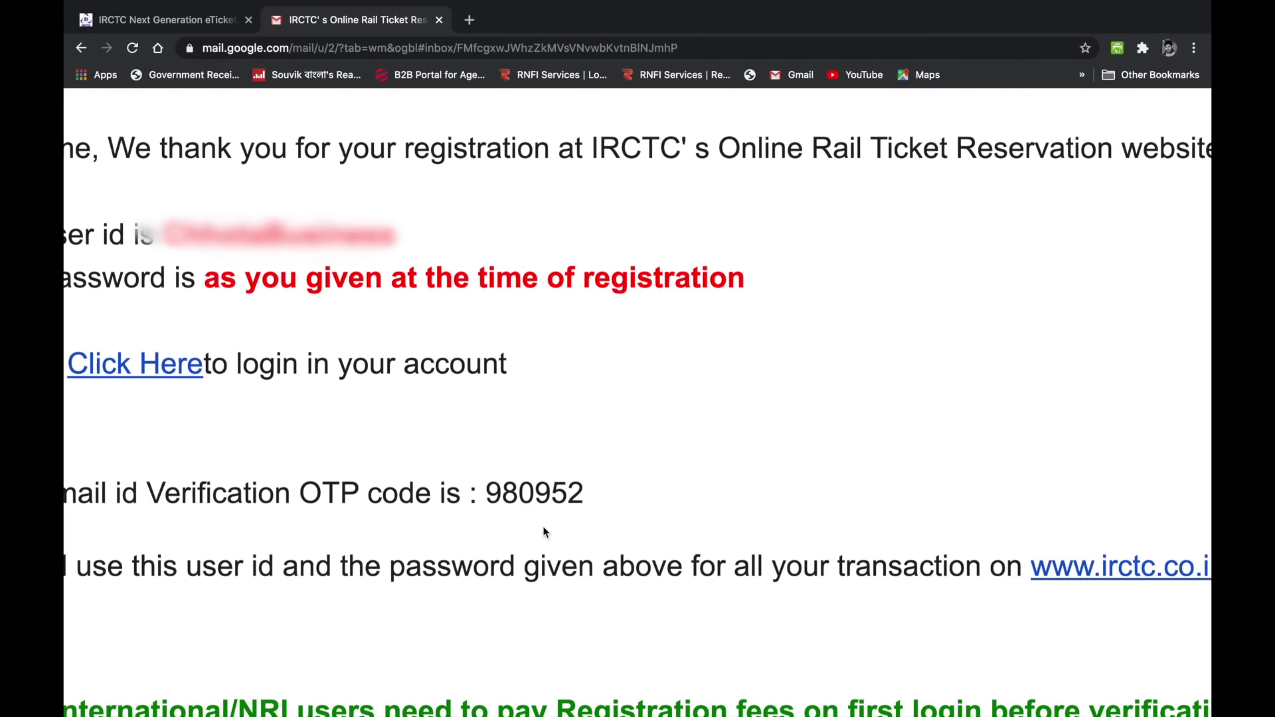
double_click(557, 495)
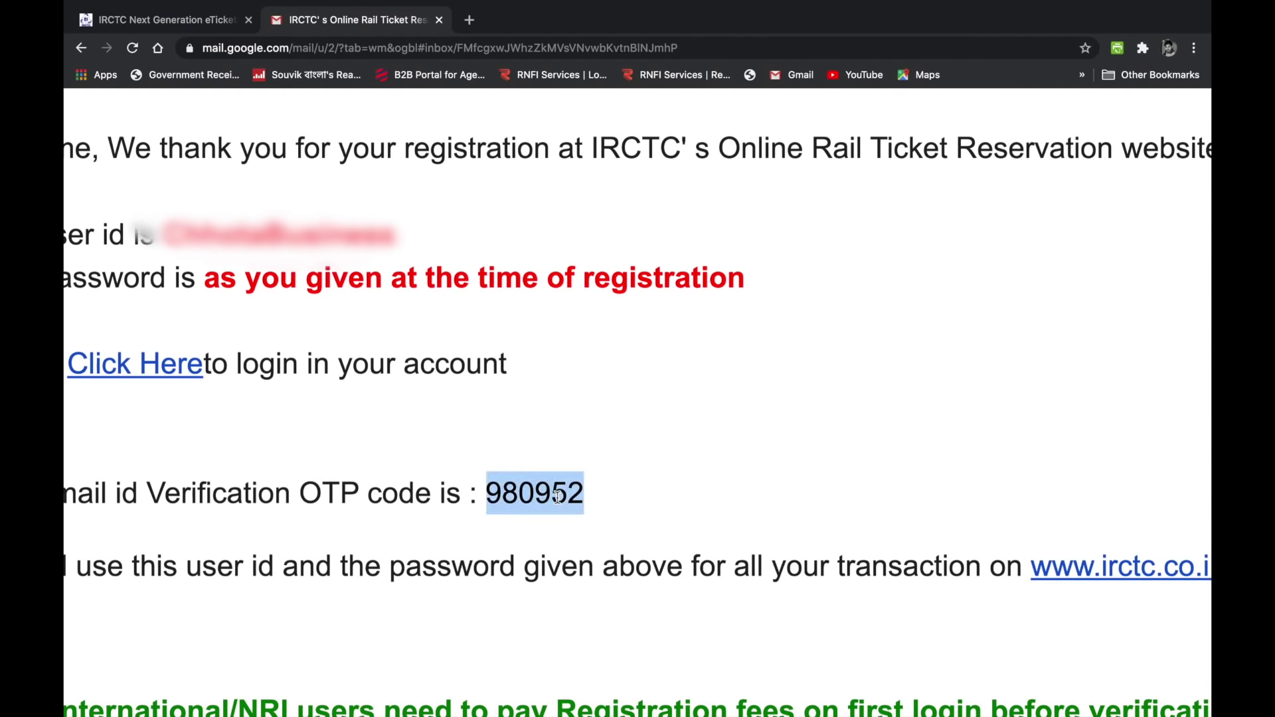
scroll(556, 494, "down", 3)
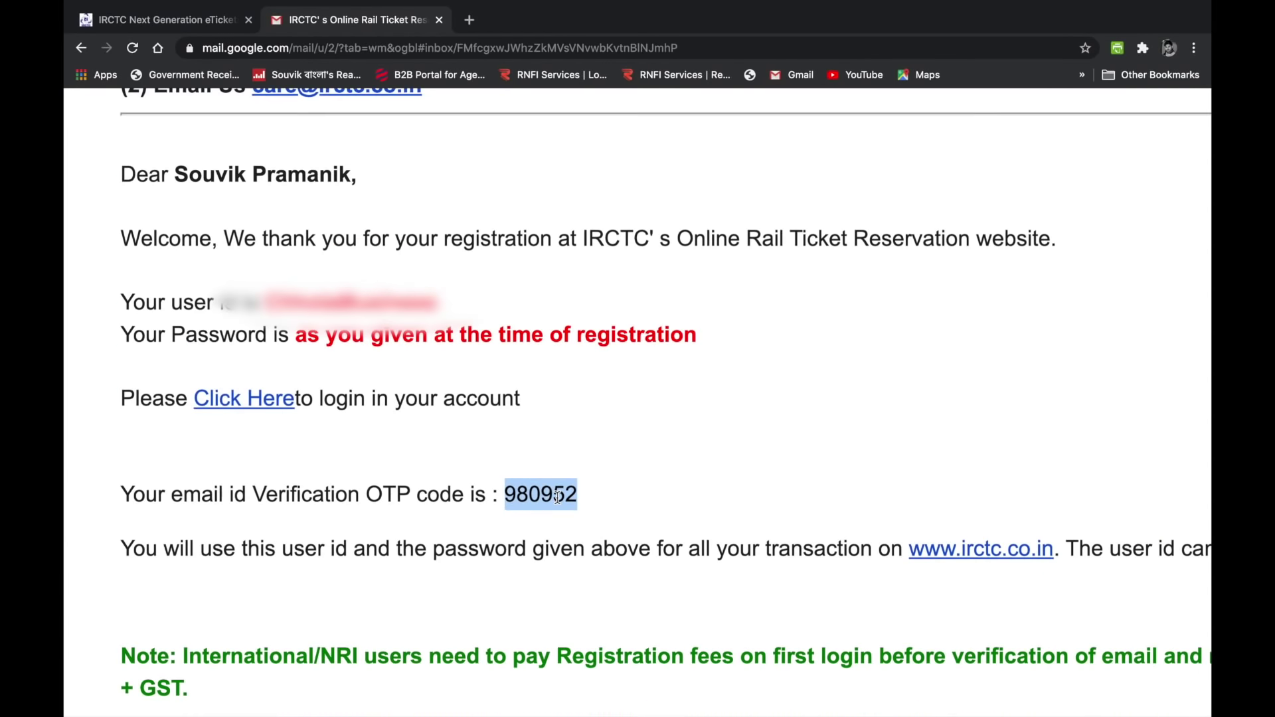
Back on the IRCTC login form, enter the account password and the displayed captcha text.
left_click(184, 25)
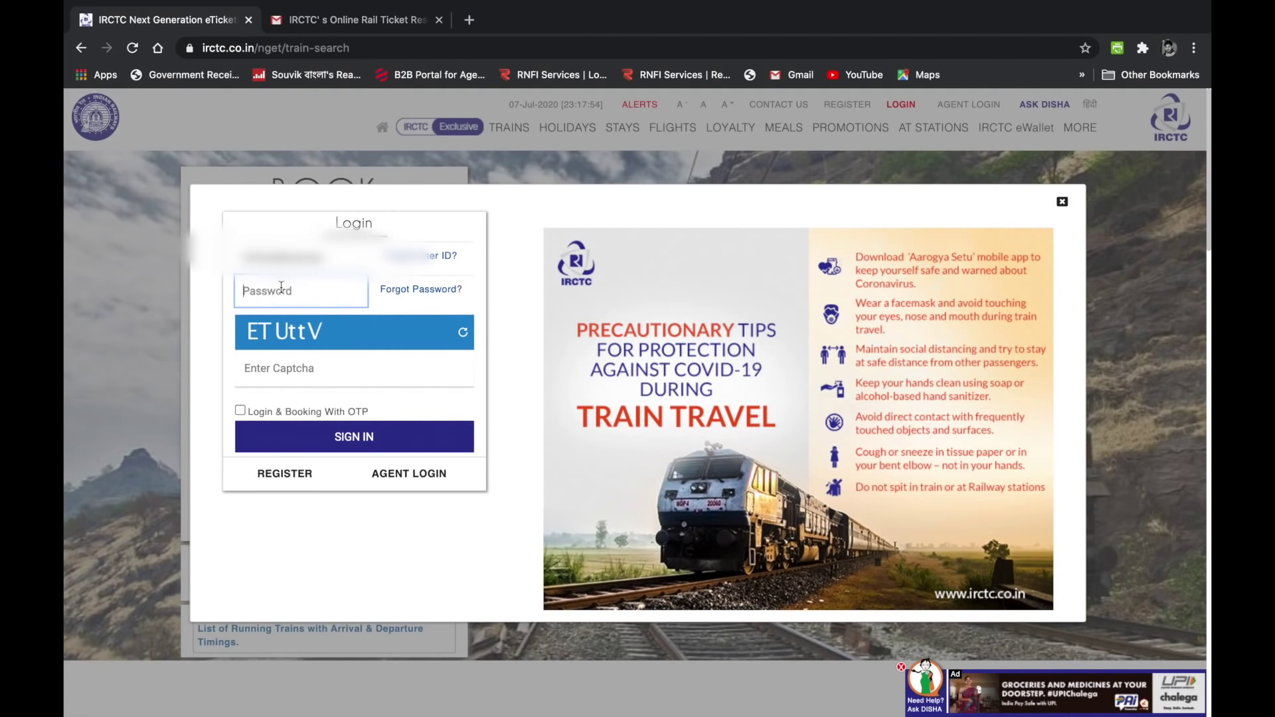
type("•••••")
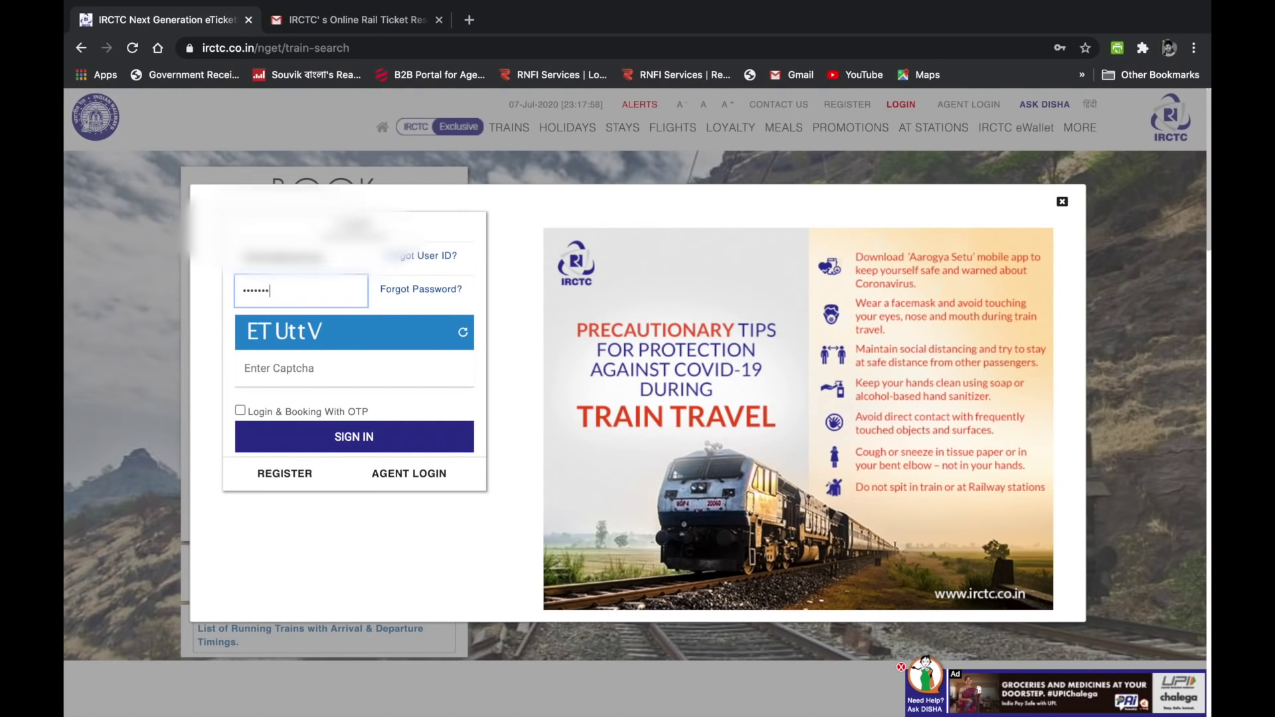
type("••••")
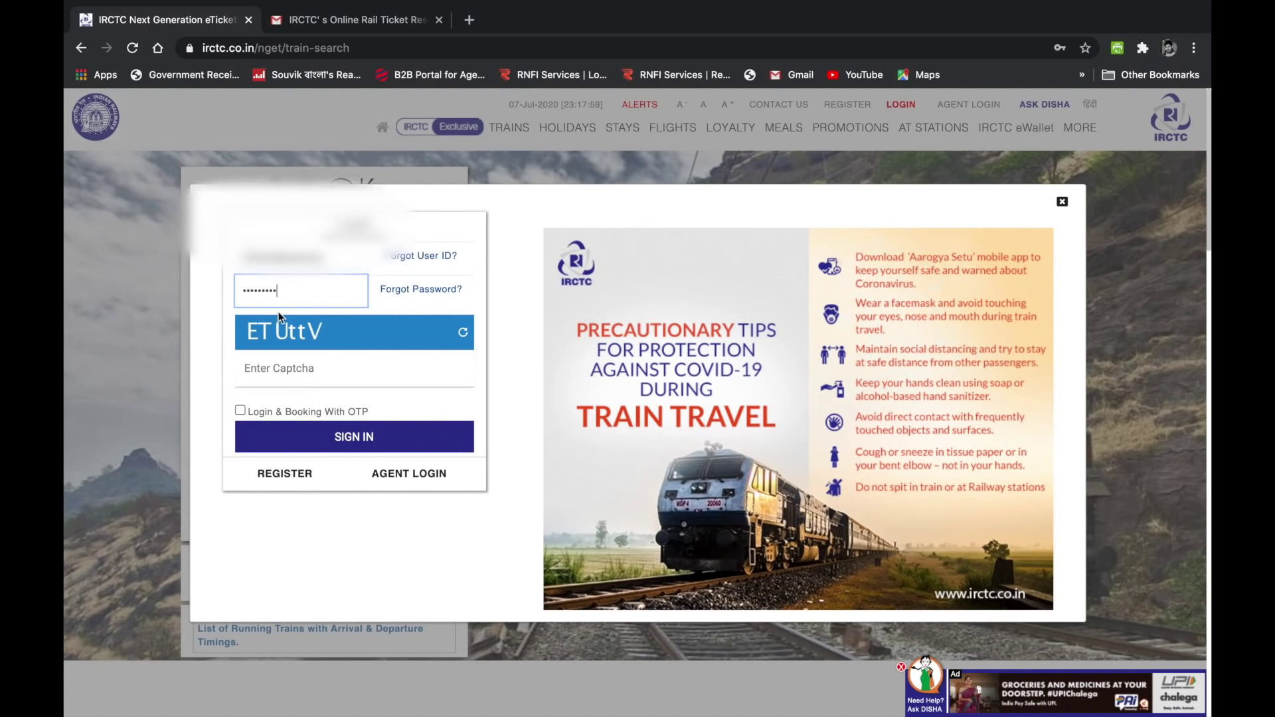
scroll(263, 380, "up", 5, "ctrl")
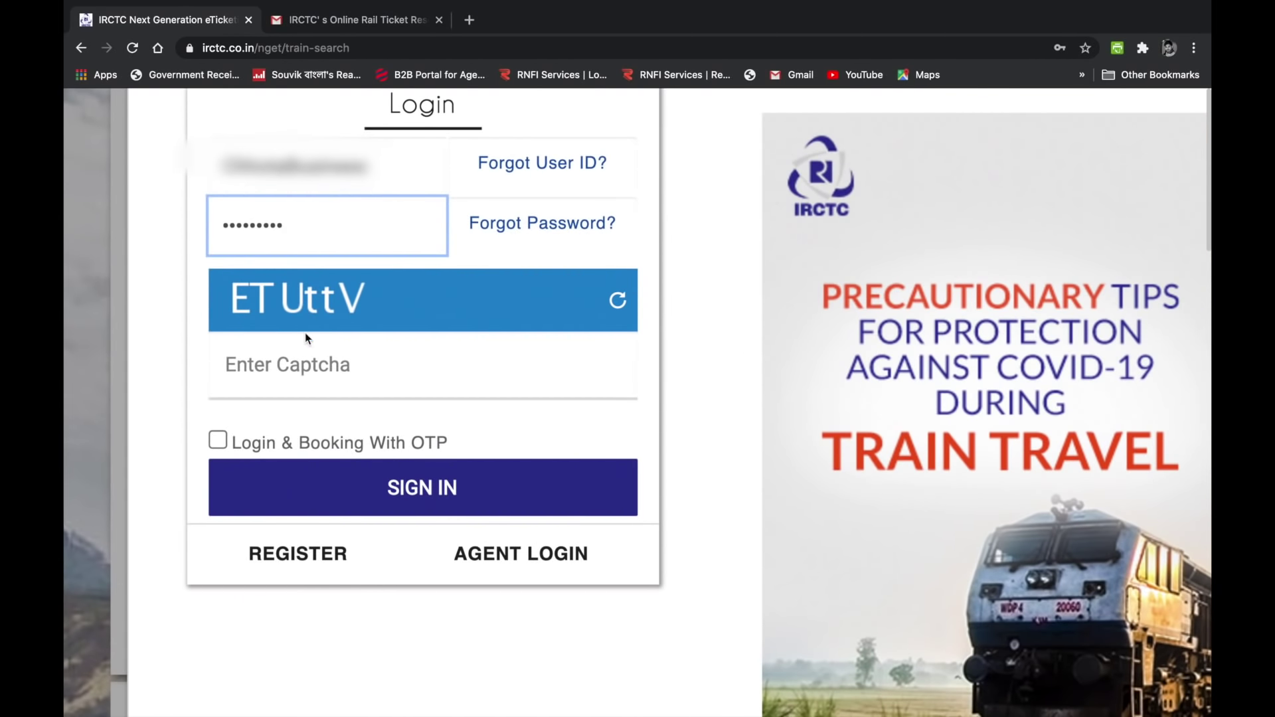
left_click(296, 365)
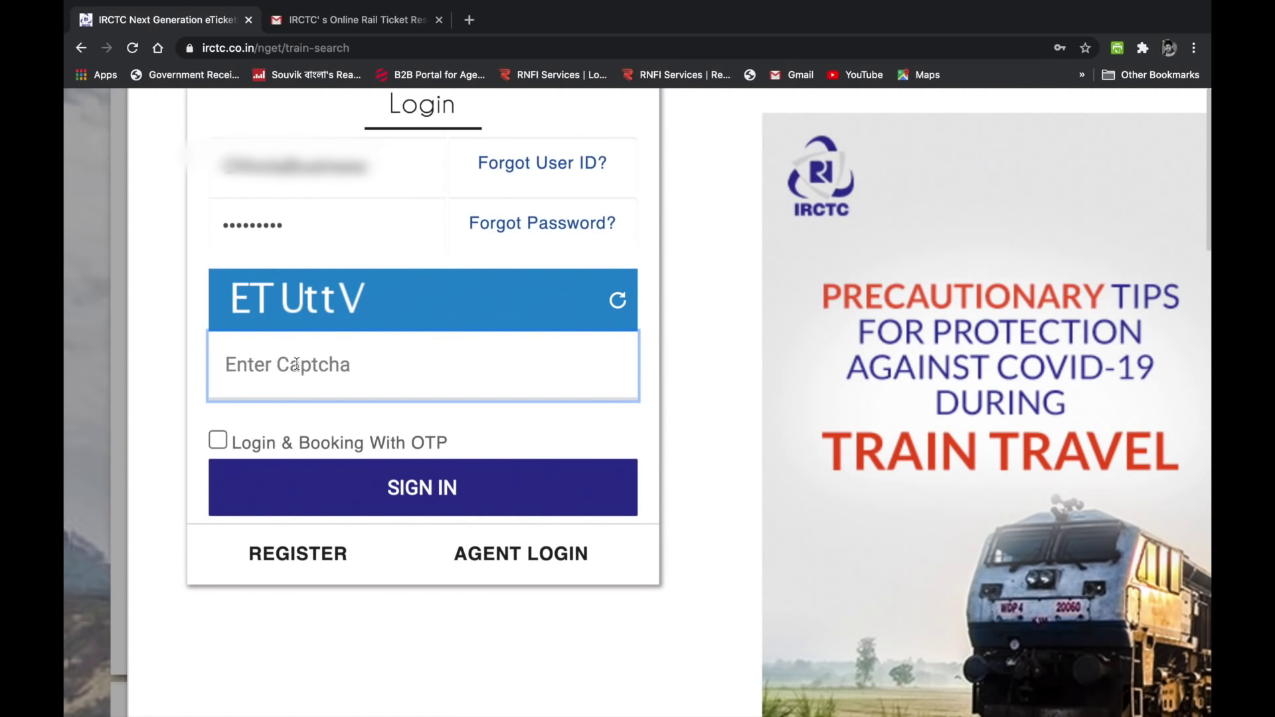
type("E")
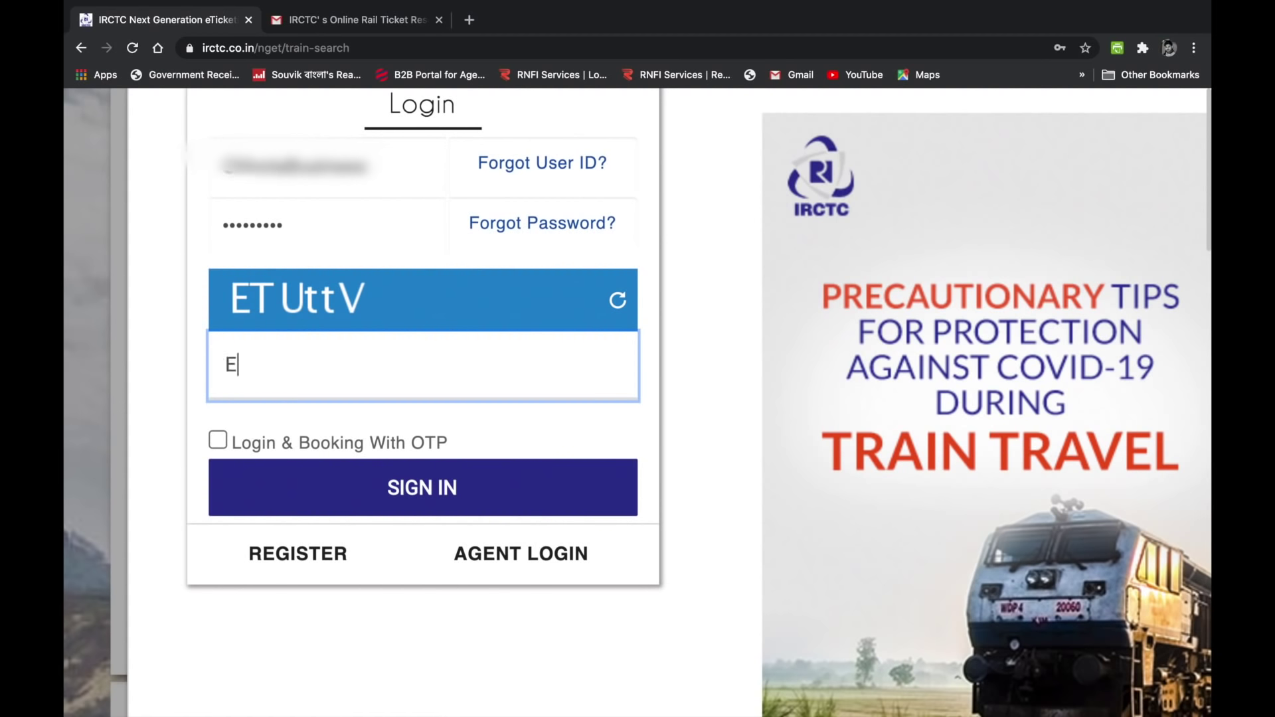
type("TUttV")
Sign in and land on the Mobile and Email Verification Process page, both still unverified.
left_click(429, 501)
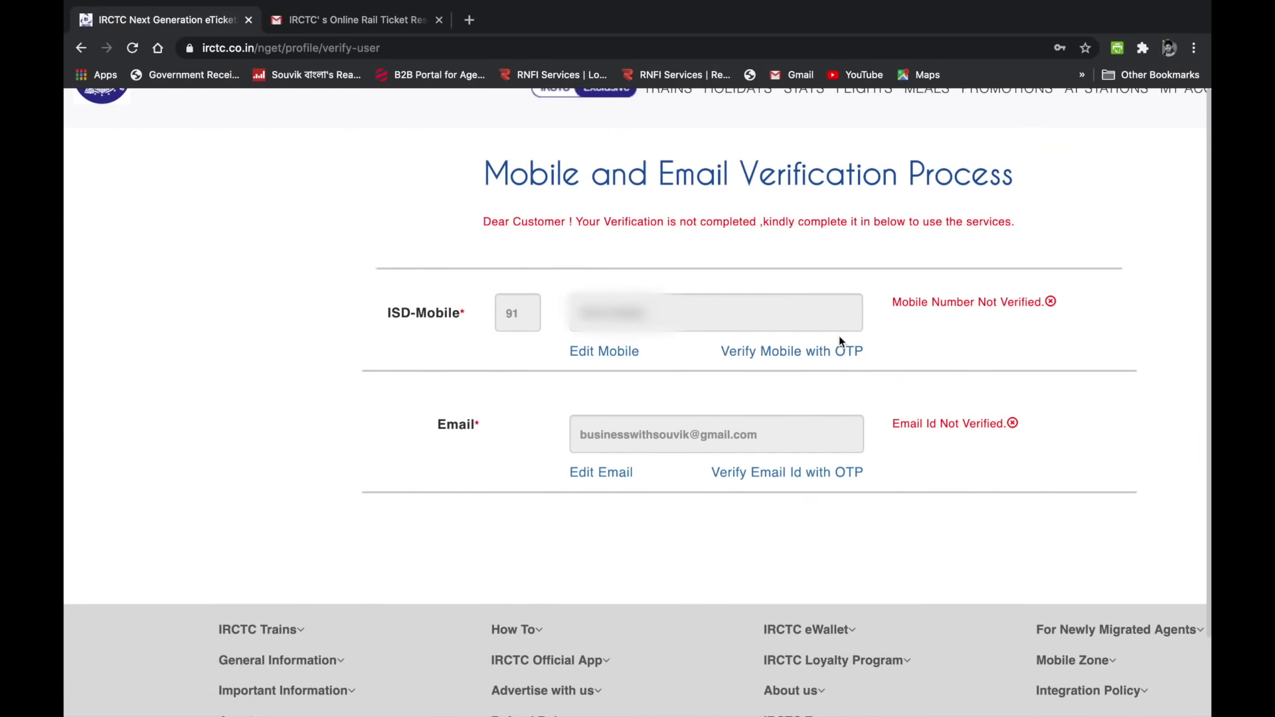
scroll(839, 336, "up", 1)
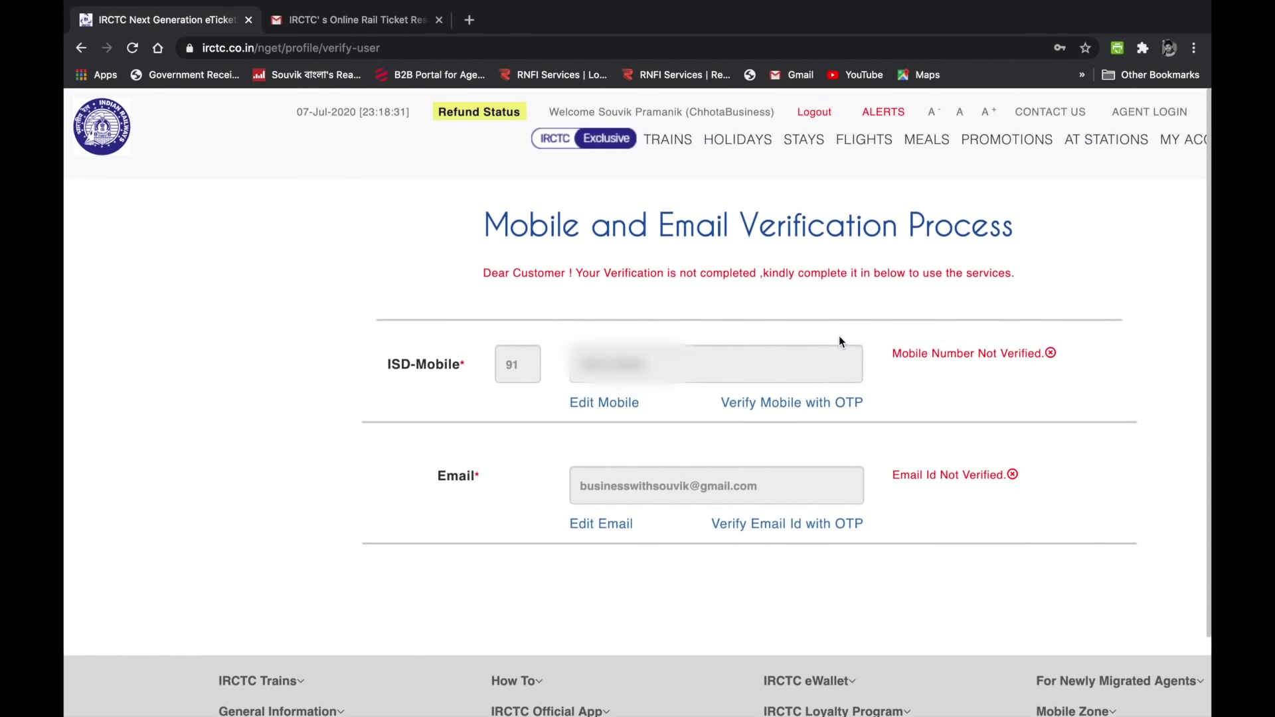
scroll(838, 336, "down", 2)
scroll(838, 336, "down", 1)
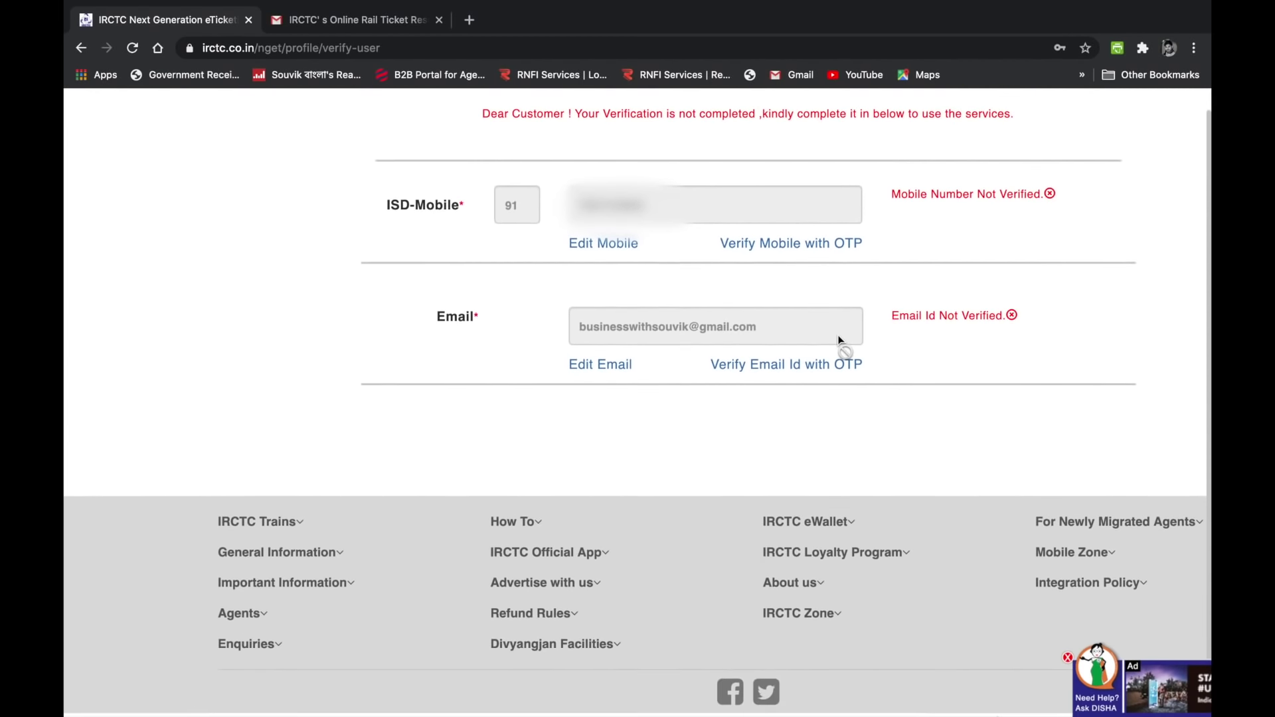
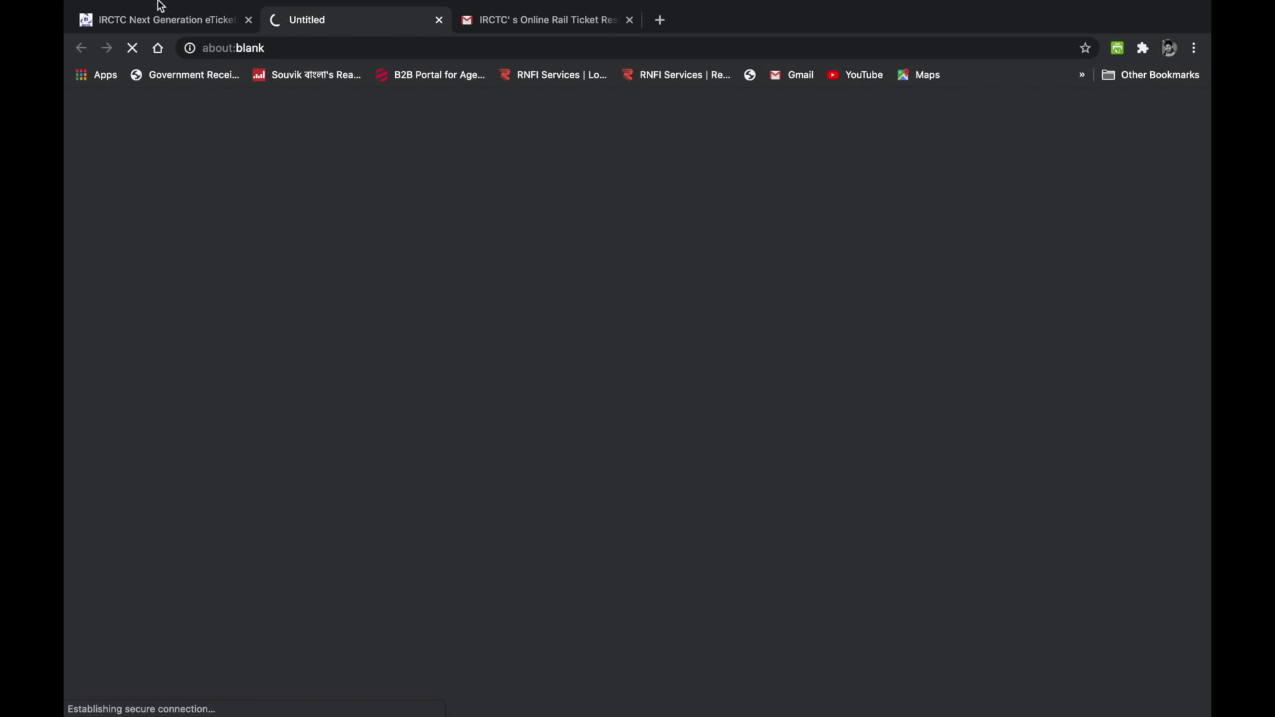
Move between the IRCTC verification and train enquiry tabs, then open the FTR booking service.
left_click(173, 20)
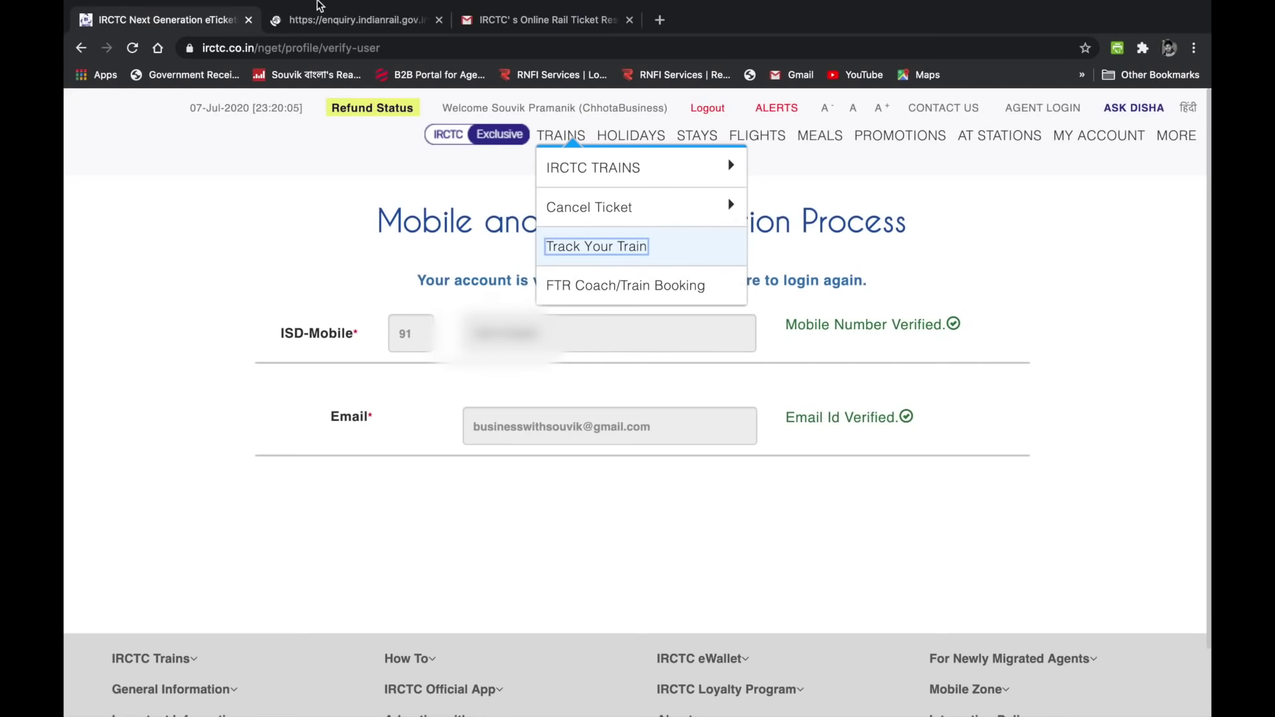
left_click(340, 19)
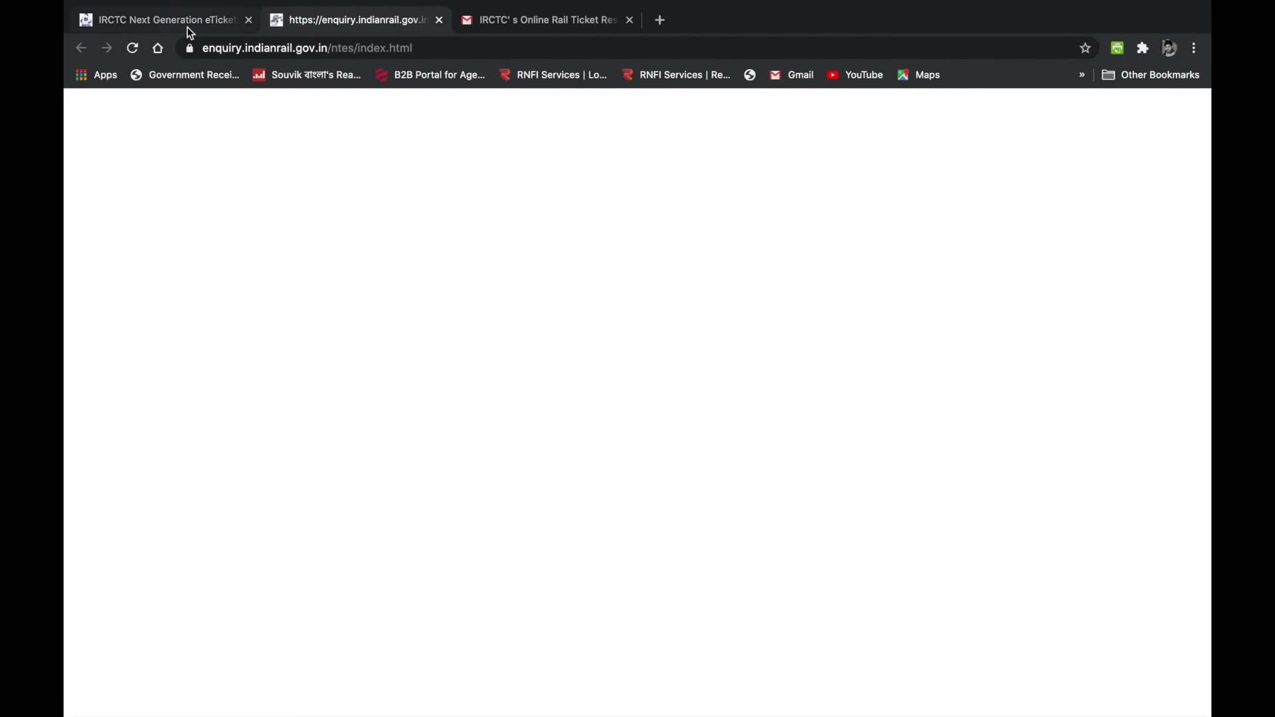
left_click(185, 19)
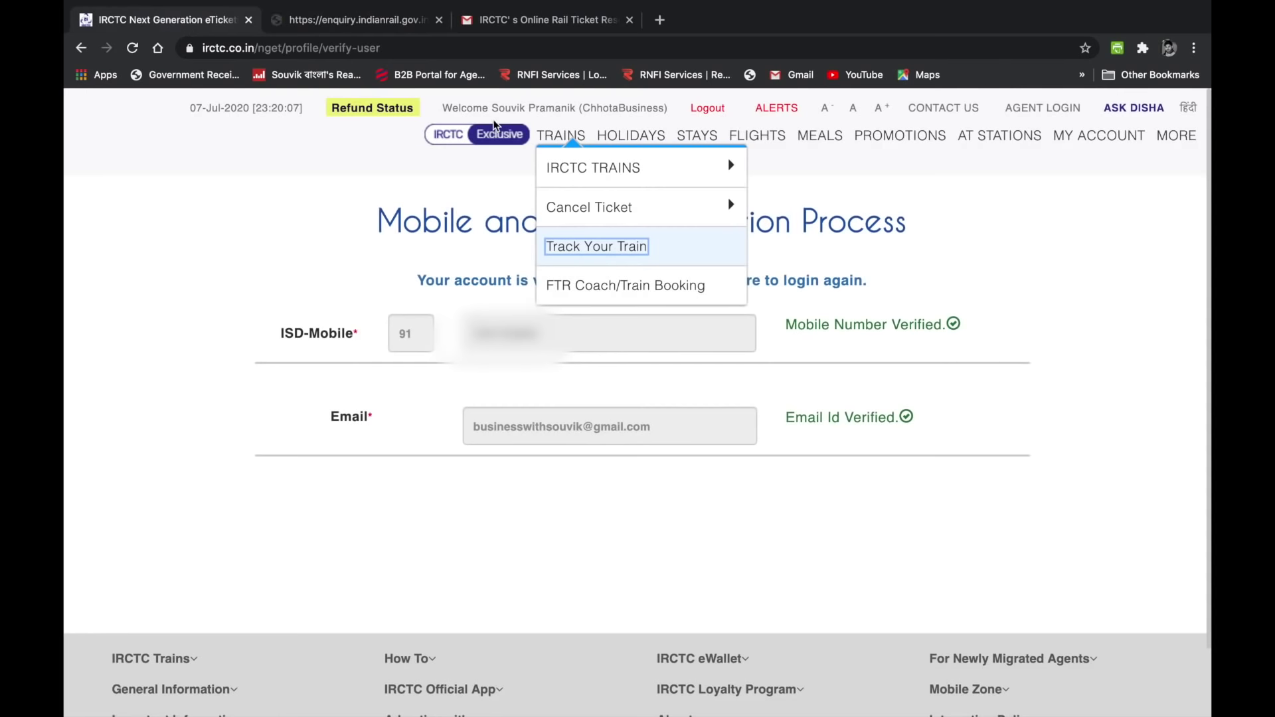
mouse_move(688, 144)
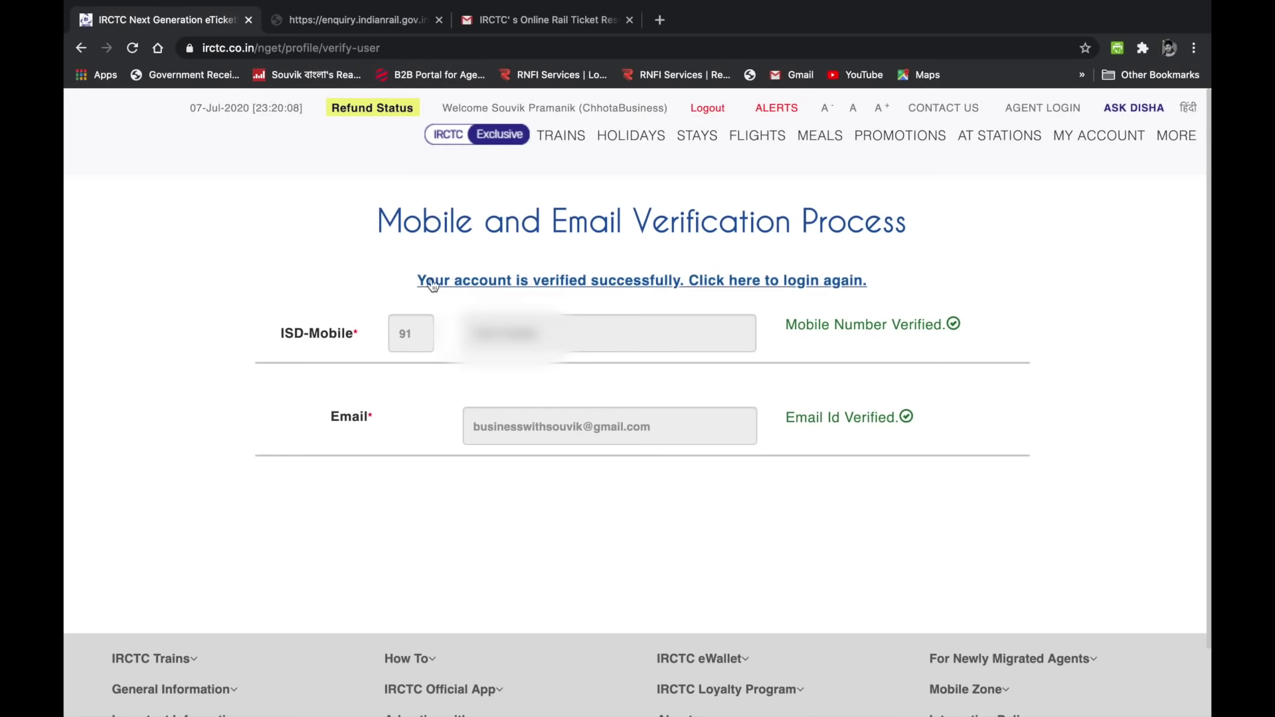
mouse_move(474, 136)
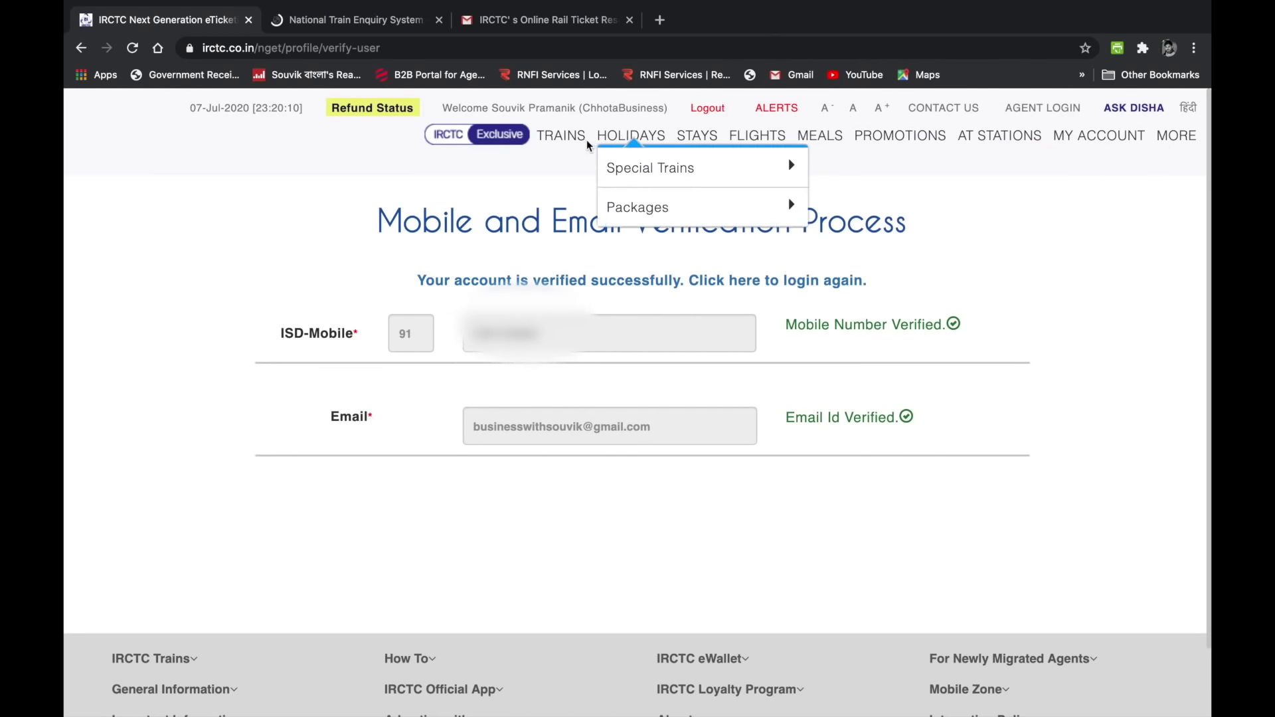
mouse_move(579, 169)
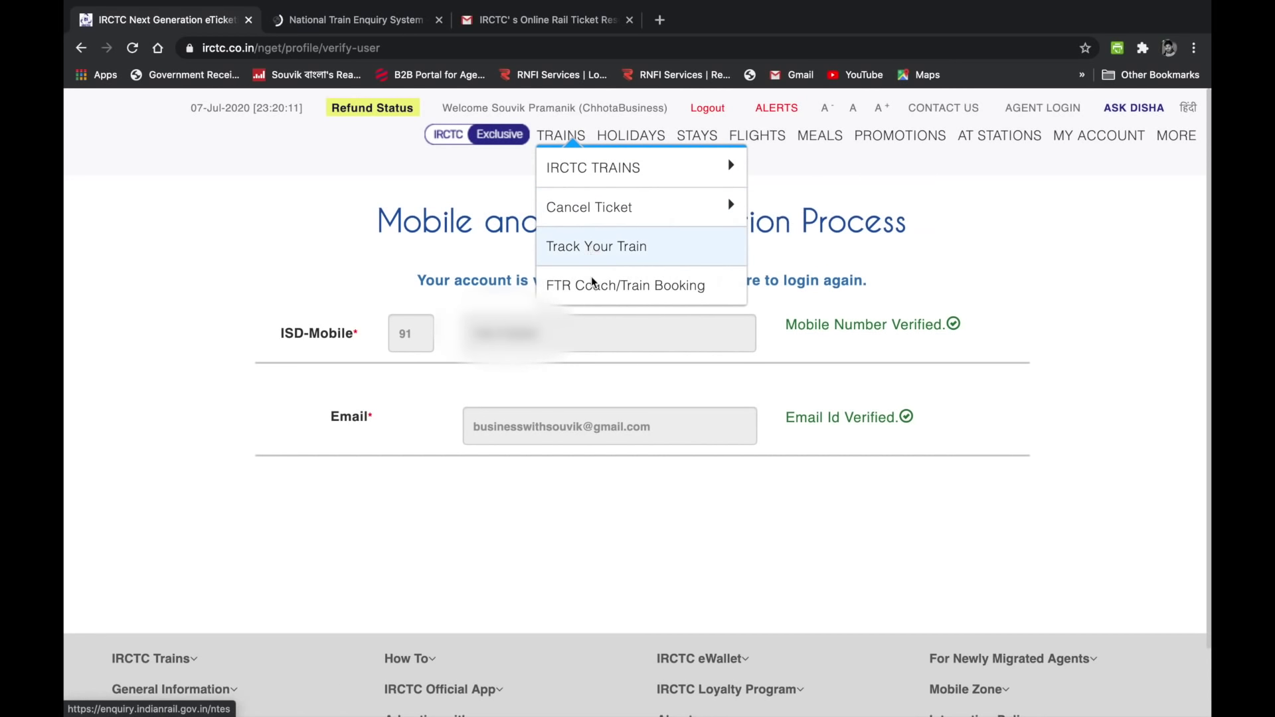
left_click(628, 288)
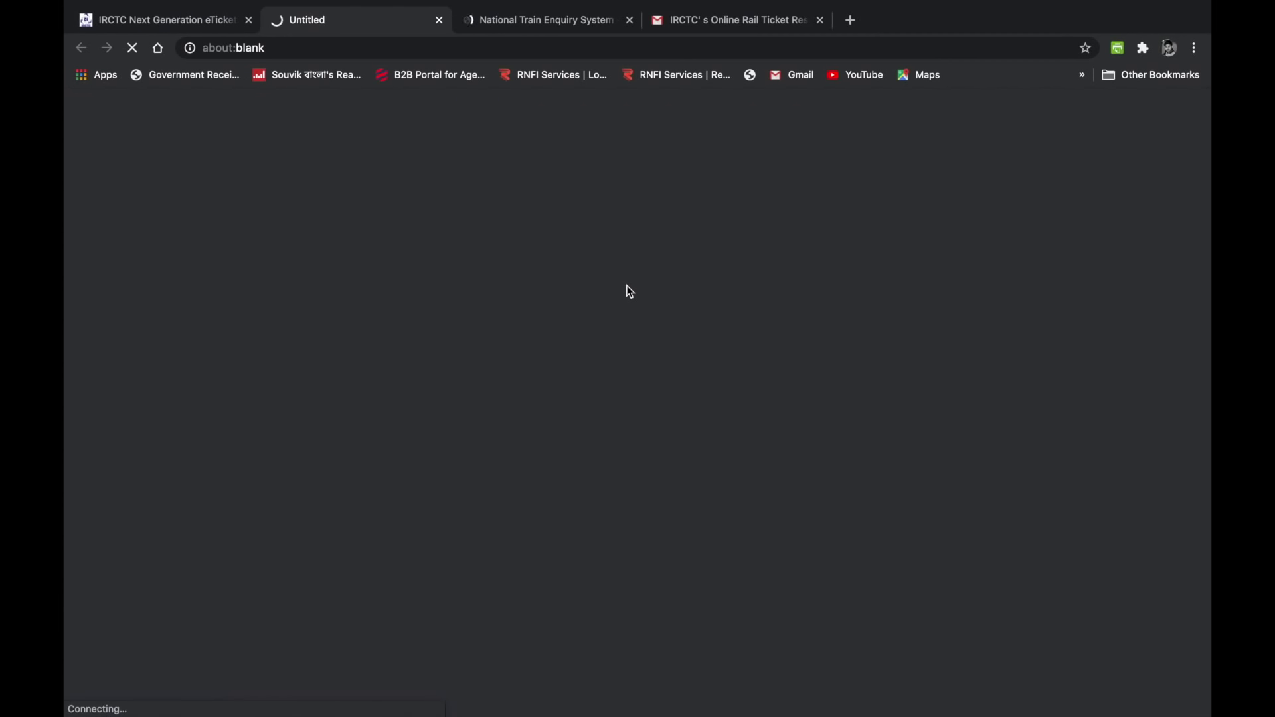
Close the National Train Enquiry and FTR service tabs, then choose to log in again.
left_click(583, 21)
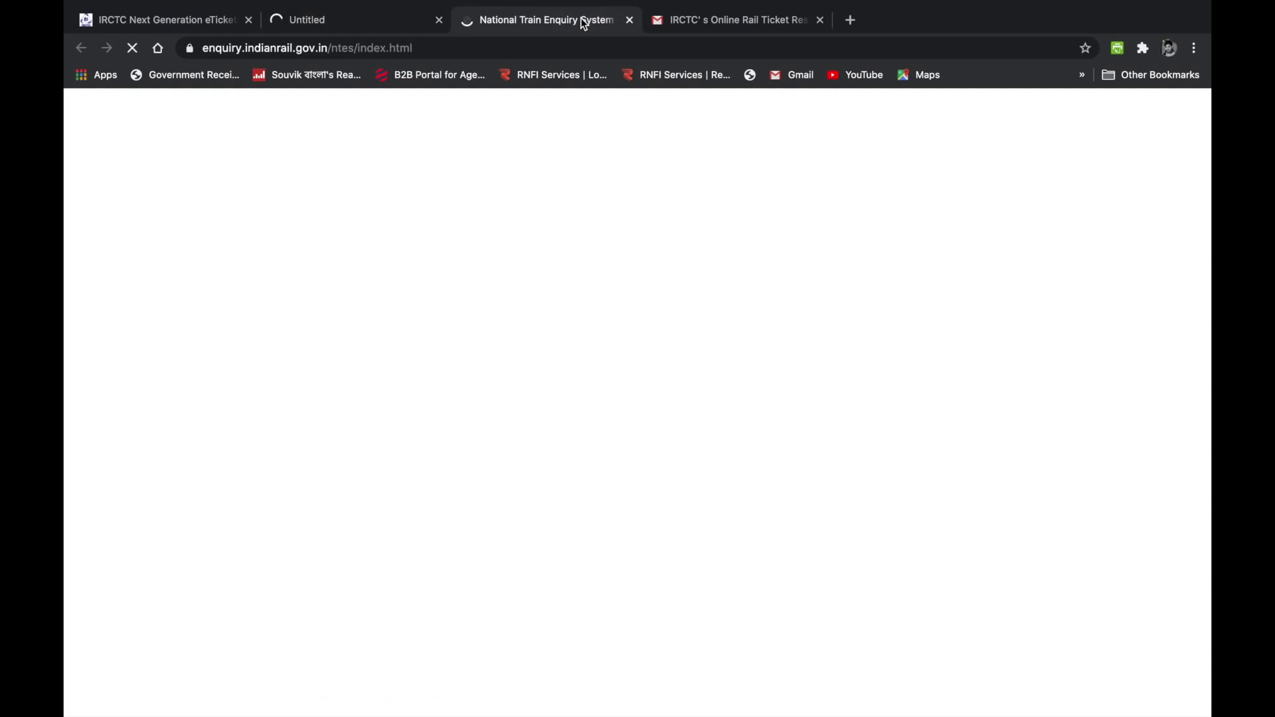
left_click(629, 21)
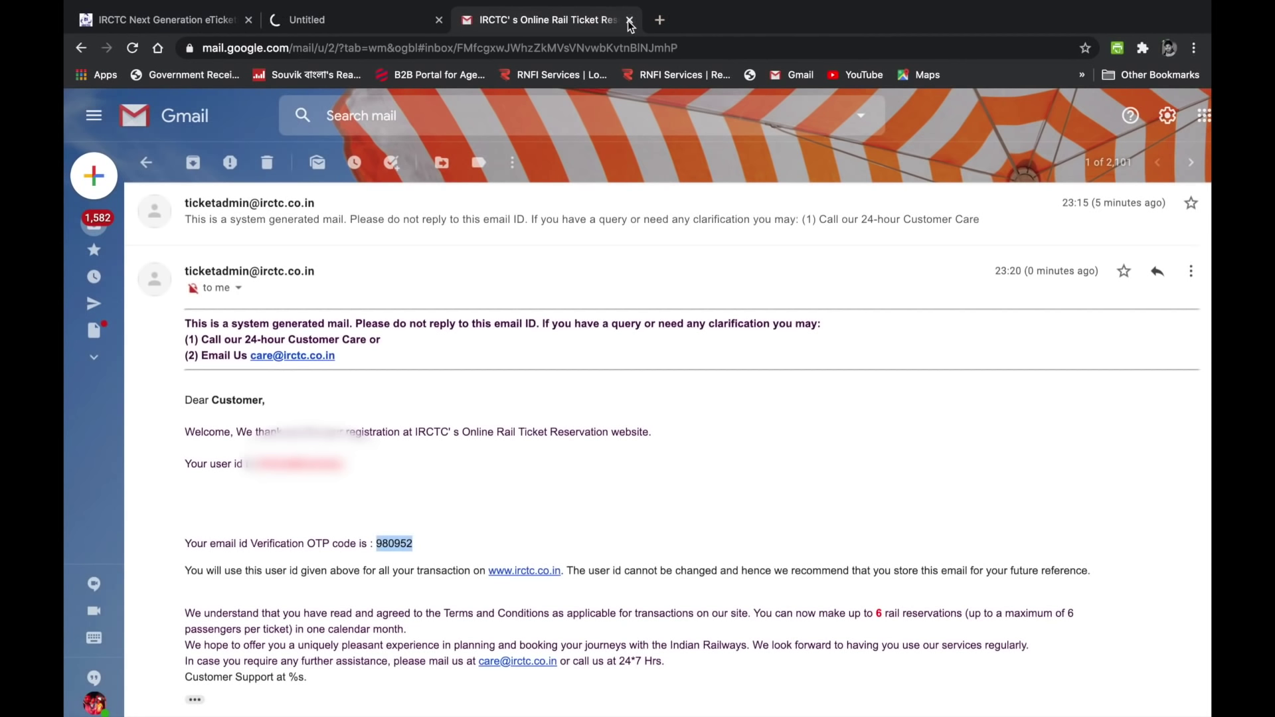
left_click(367, 21)
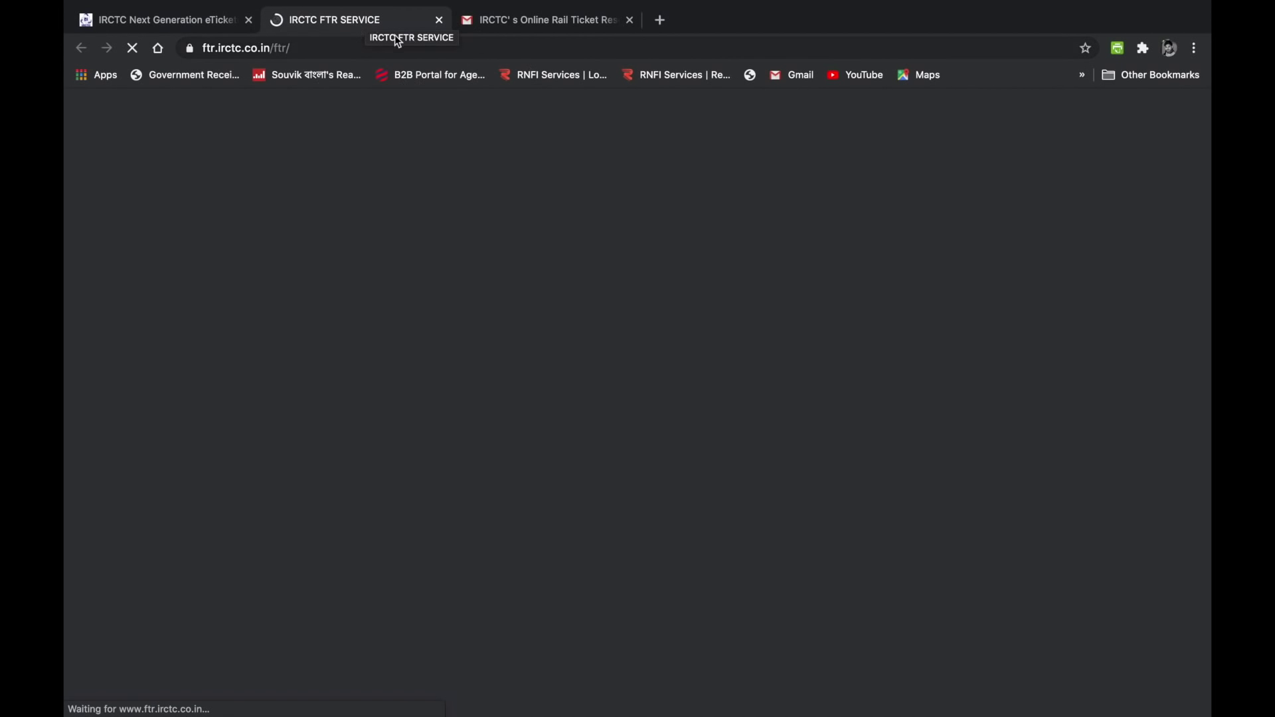
left_click(439, 20)
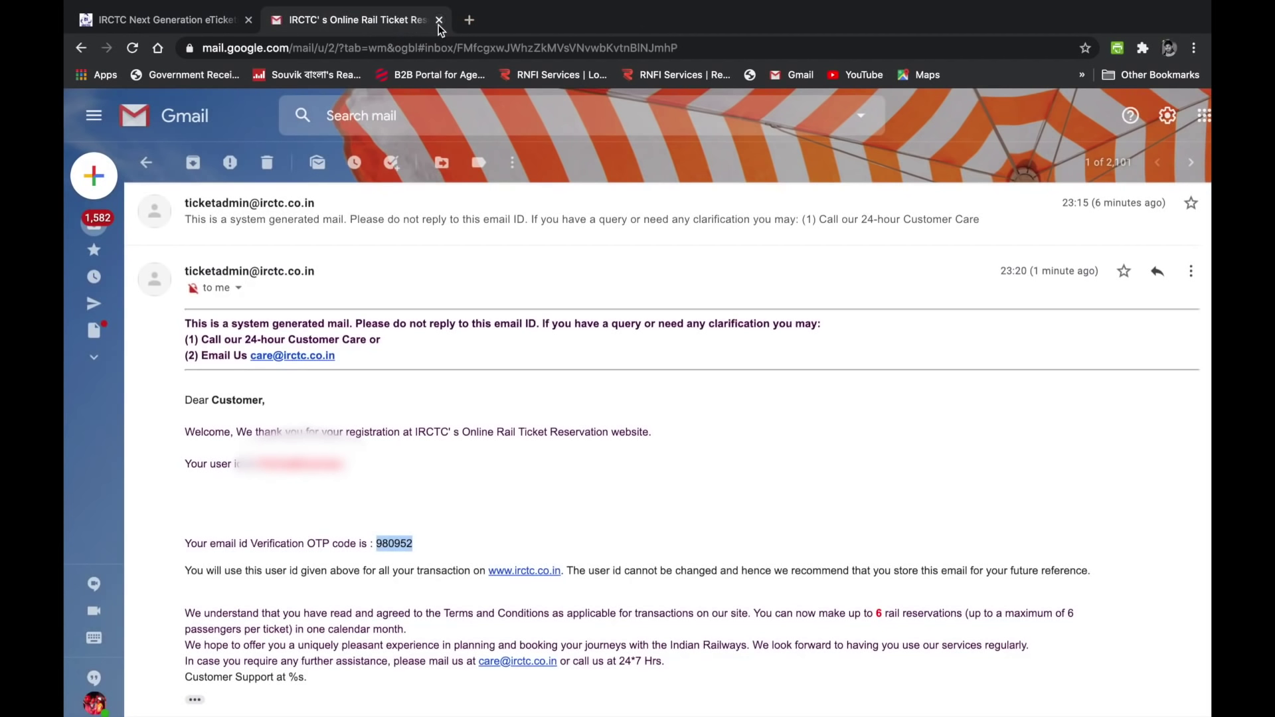
left_click(159, 24)
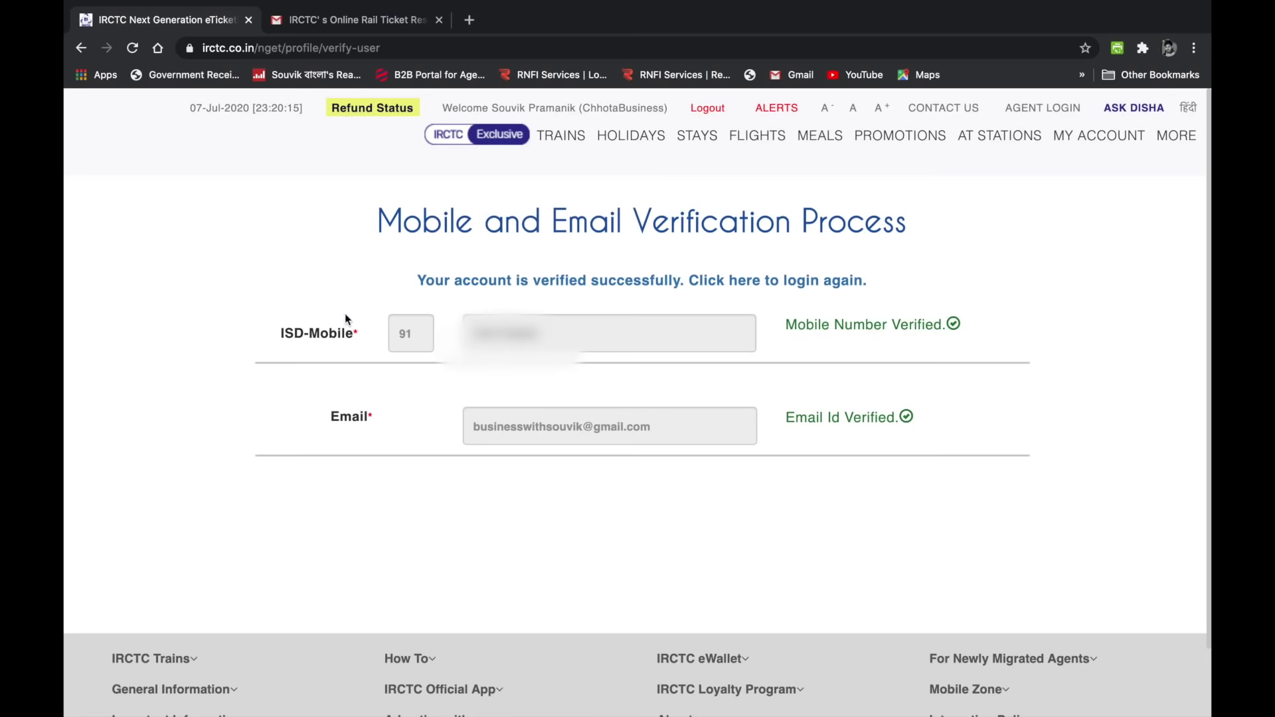
scroll(350, 322, "down", 2)
scroll(352, 318, "up", 2)
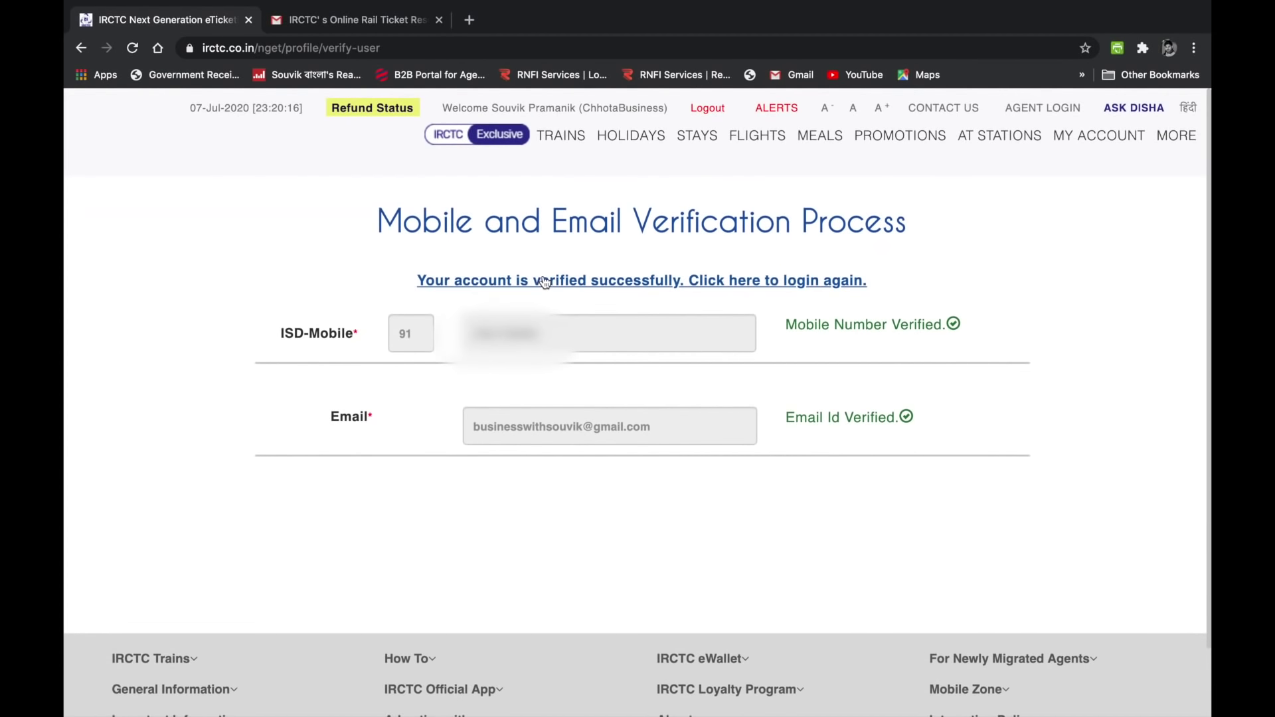
left_click(512, 282)
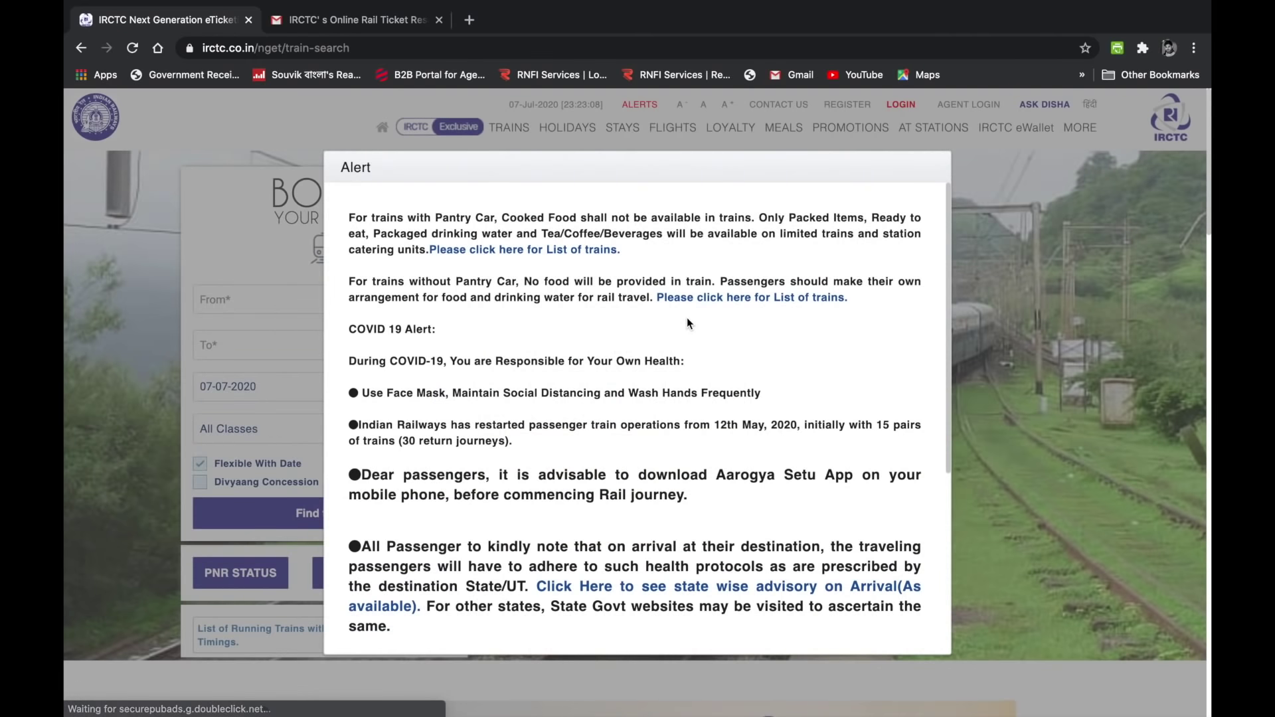
Dismiss the COVID-19 travel alert on the Book Your Ticket page.
scroll(686, 318, "down", 5)
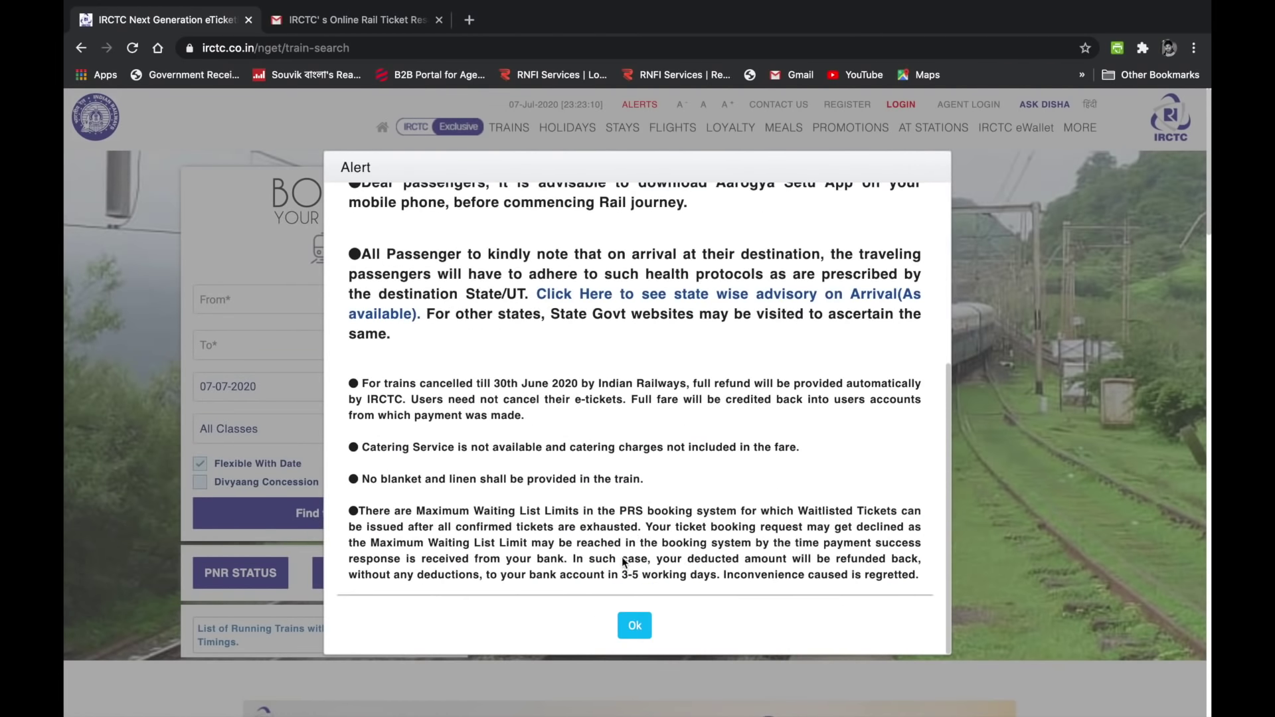
left_click(628, 622)
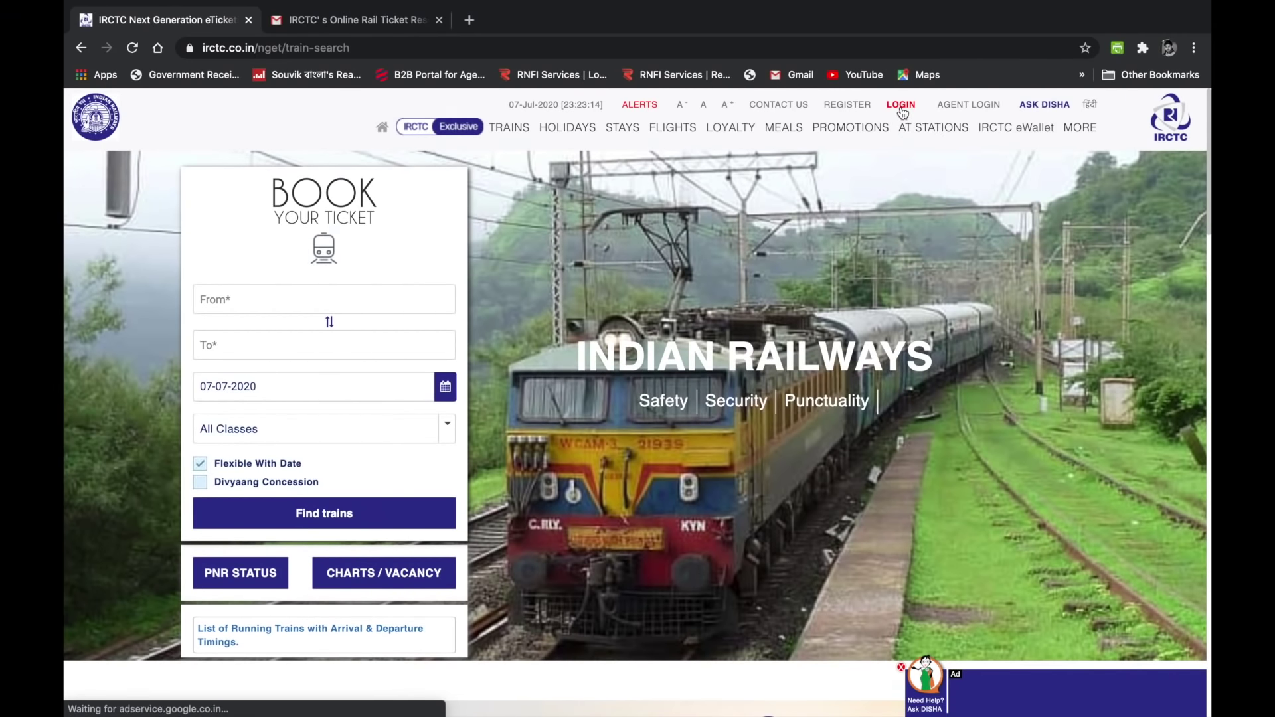
scroll(900, 106, "up", 5)
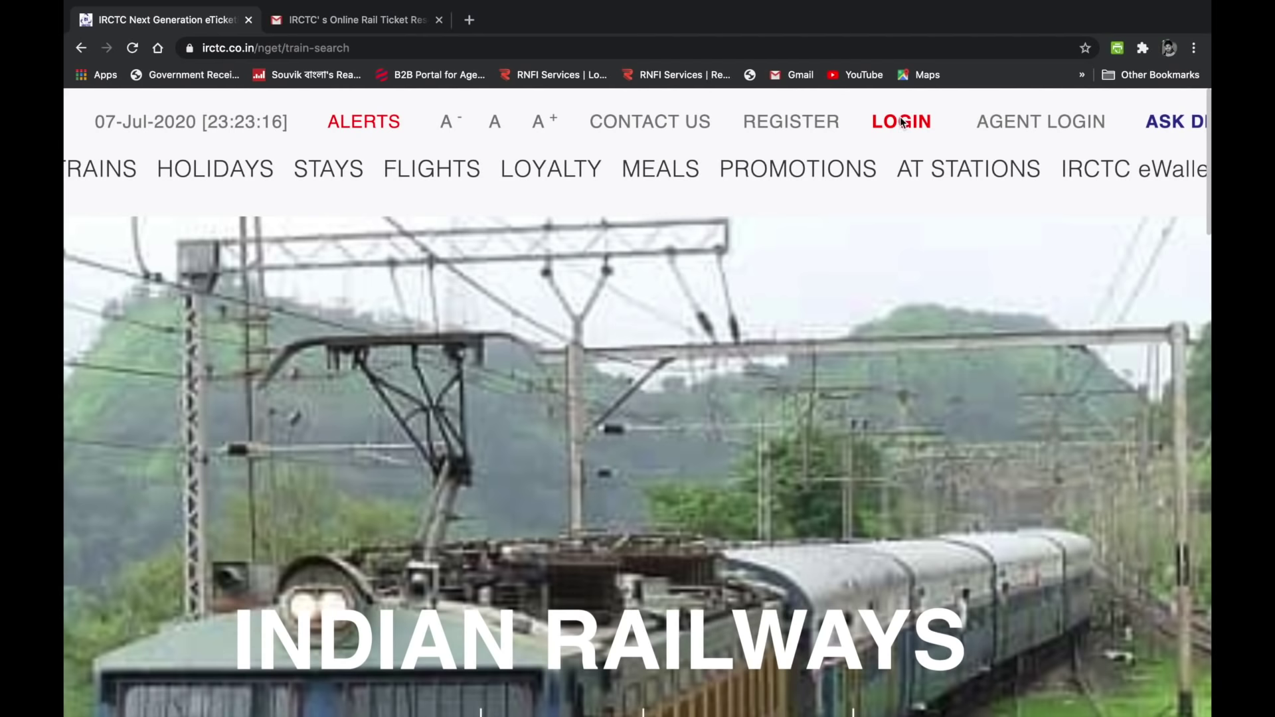
Sign in with the saved user name, the account password and the IRCTC logo captcha.
left_click(900, 119)
scroll(658, 162, "up", 5)
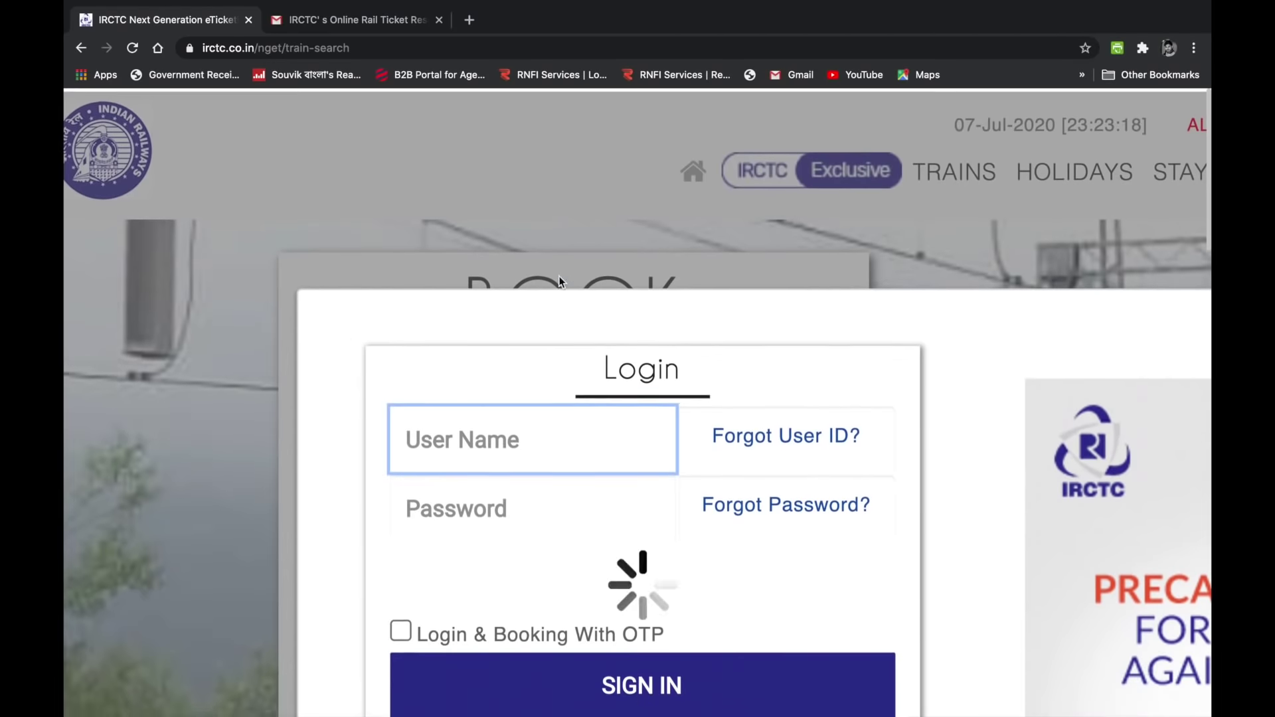
scroll(539, 348, "down", 5)
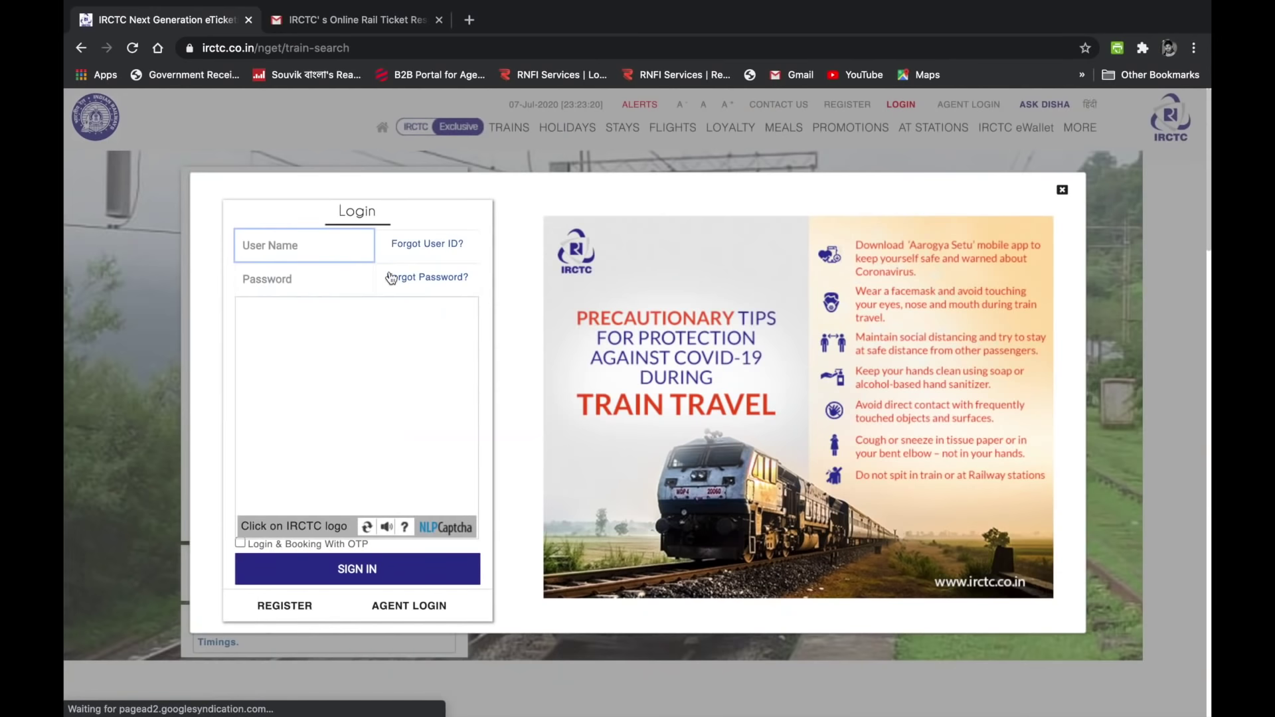
left_click(331, 245)
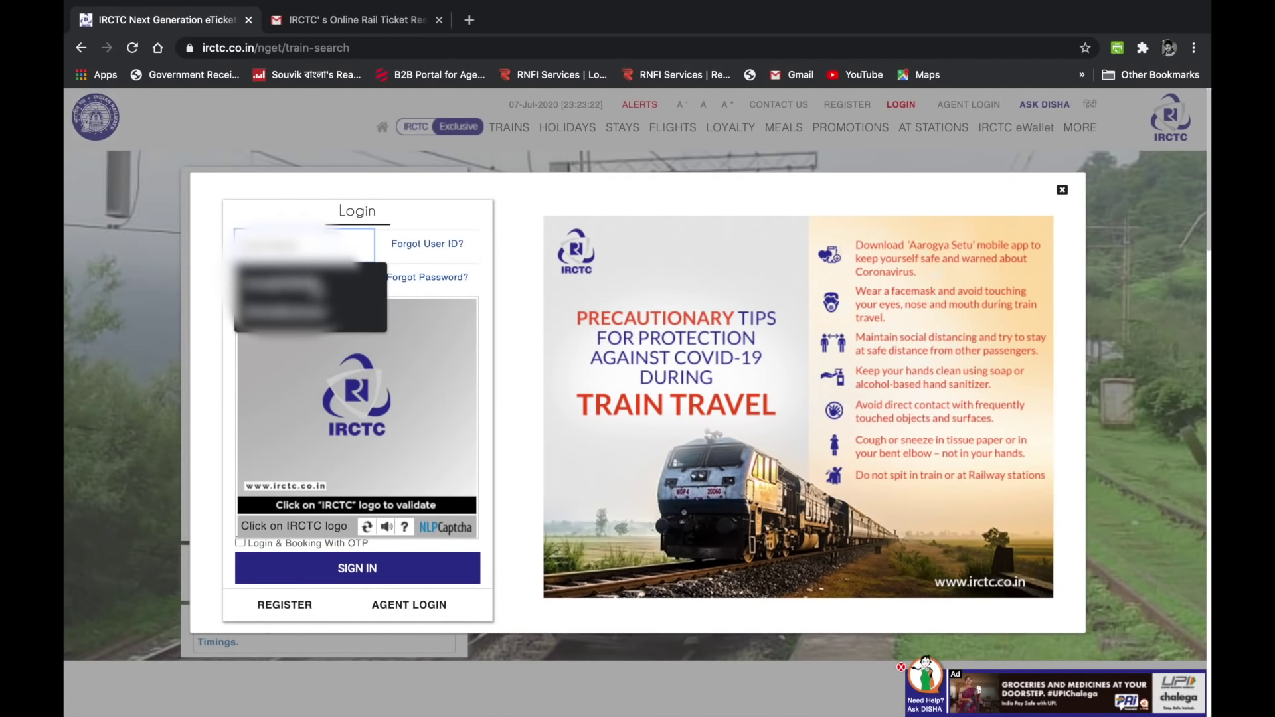
left_click(285, 287)
left_click(299, 281)
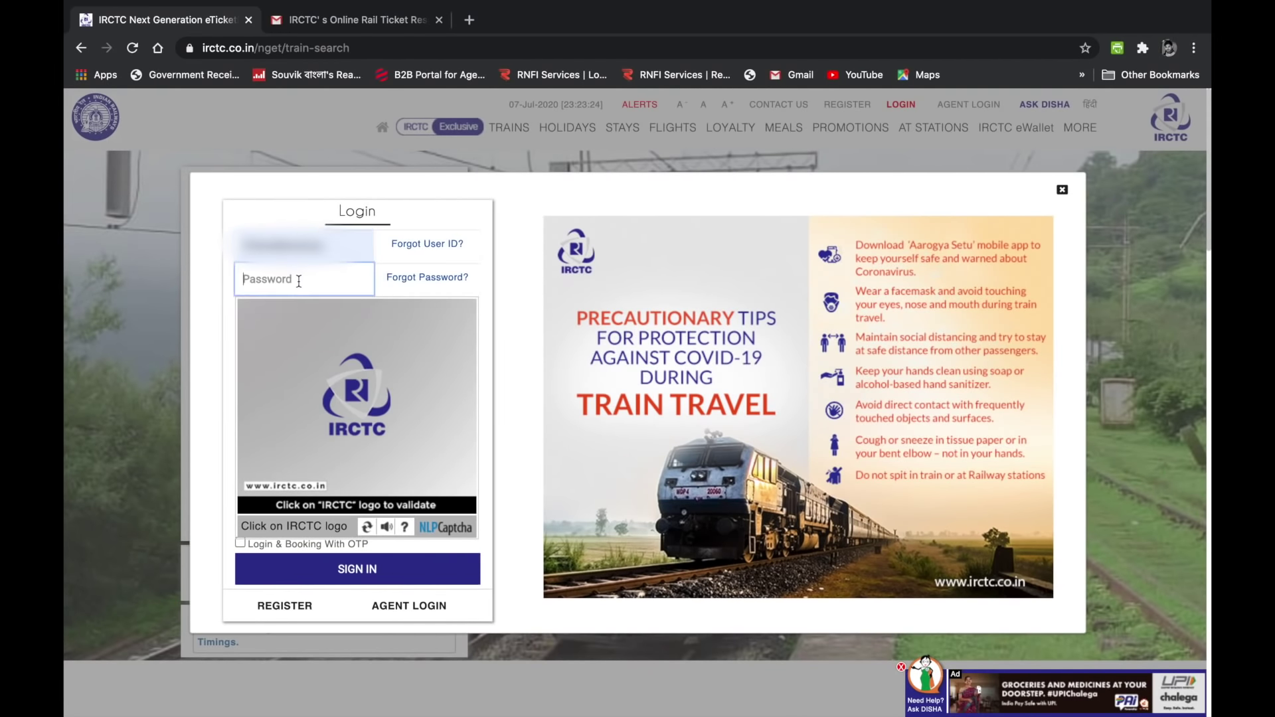
type("•••••••••")
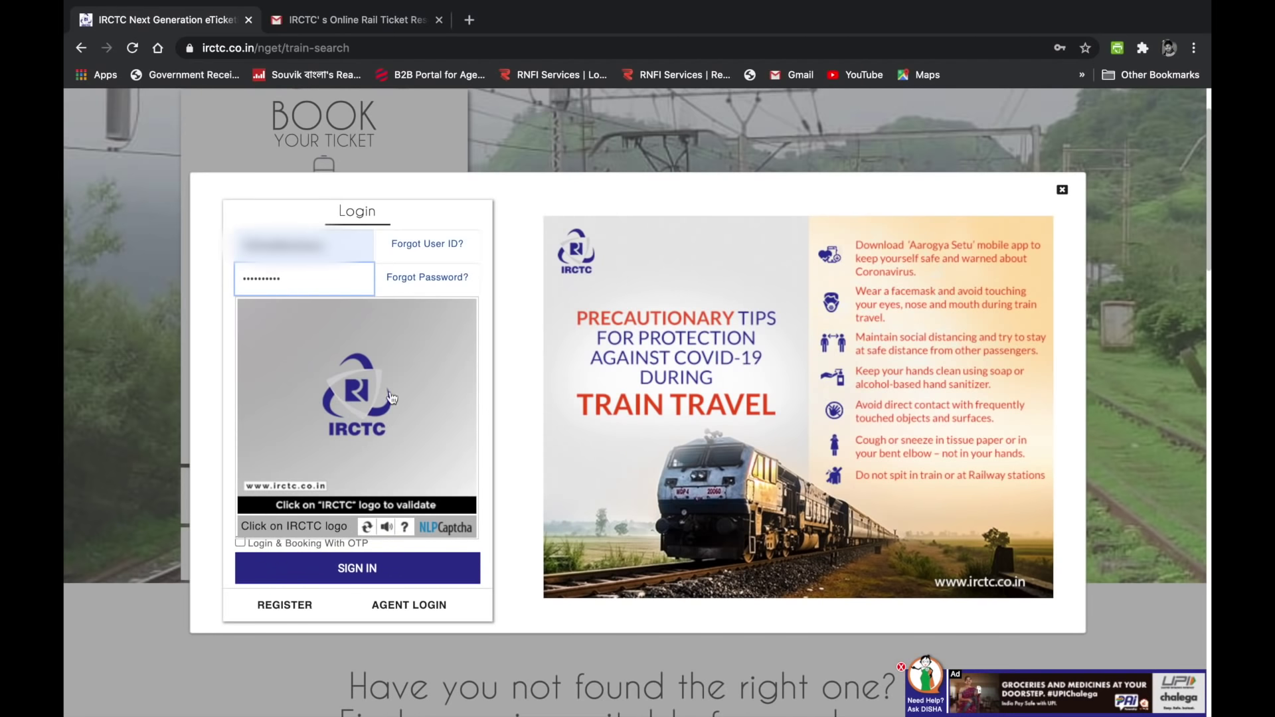
left_click(352, 388)
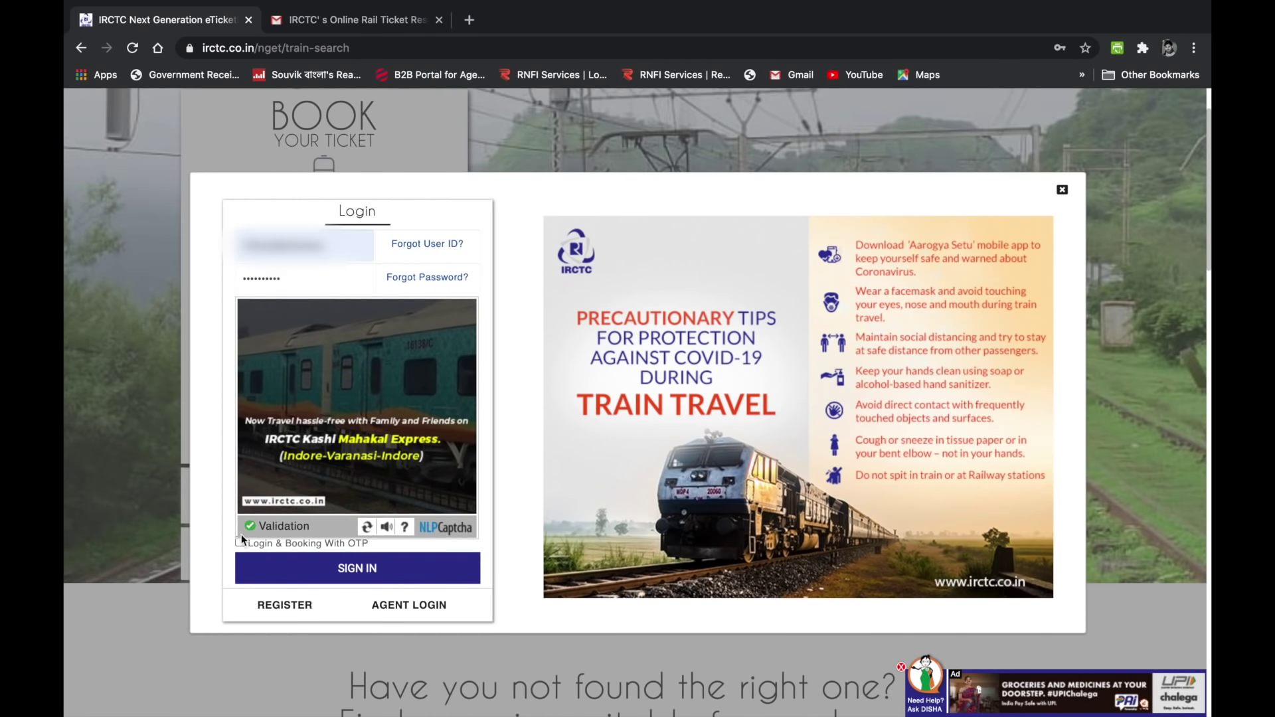
left_click(356, 566)
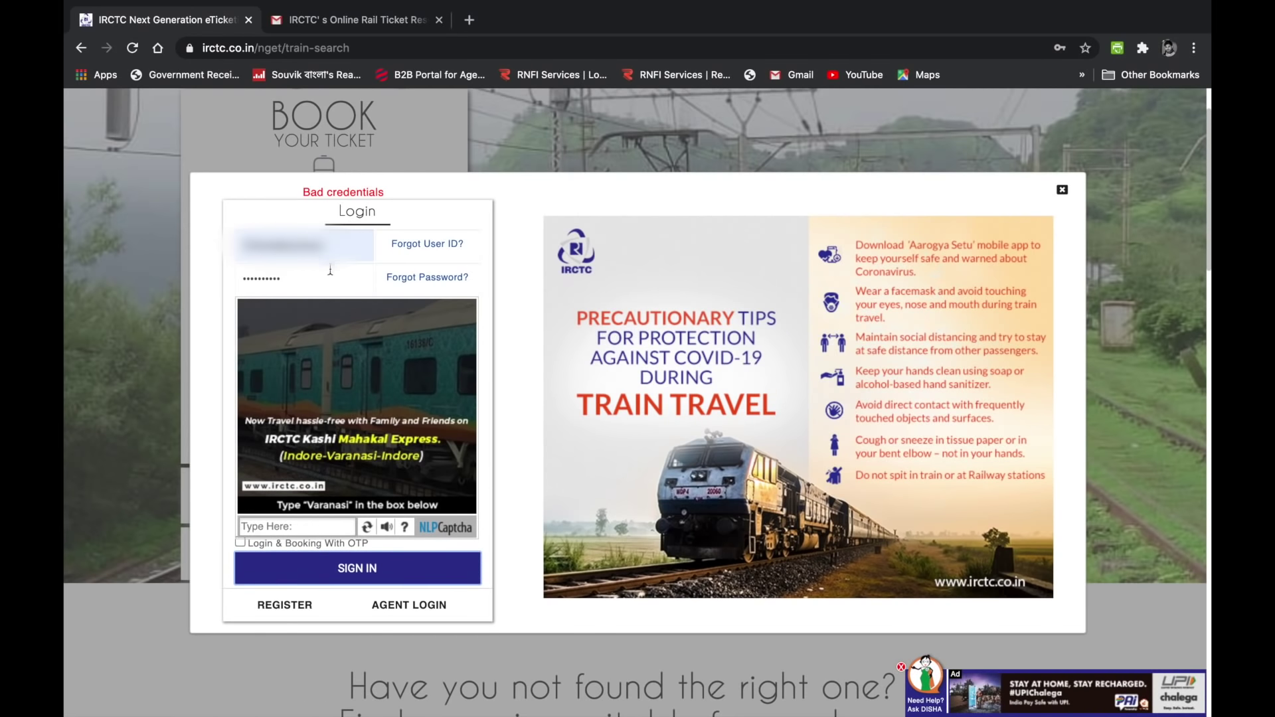
Retype the account password, enter 'Varanasi' as the captcha, and sign in again.
left_click(328, 274)
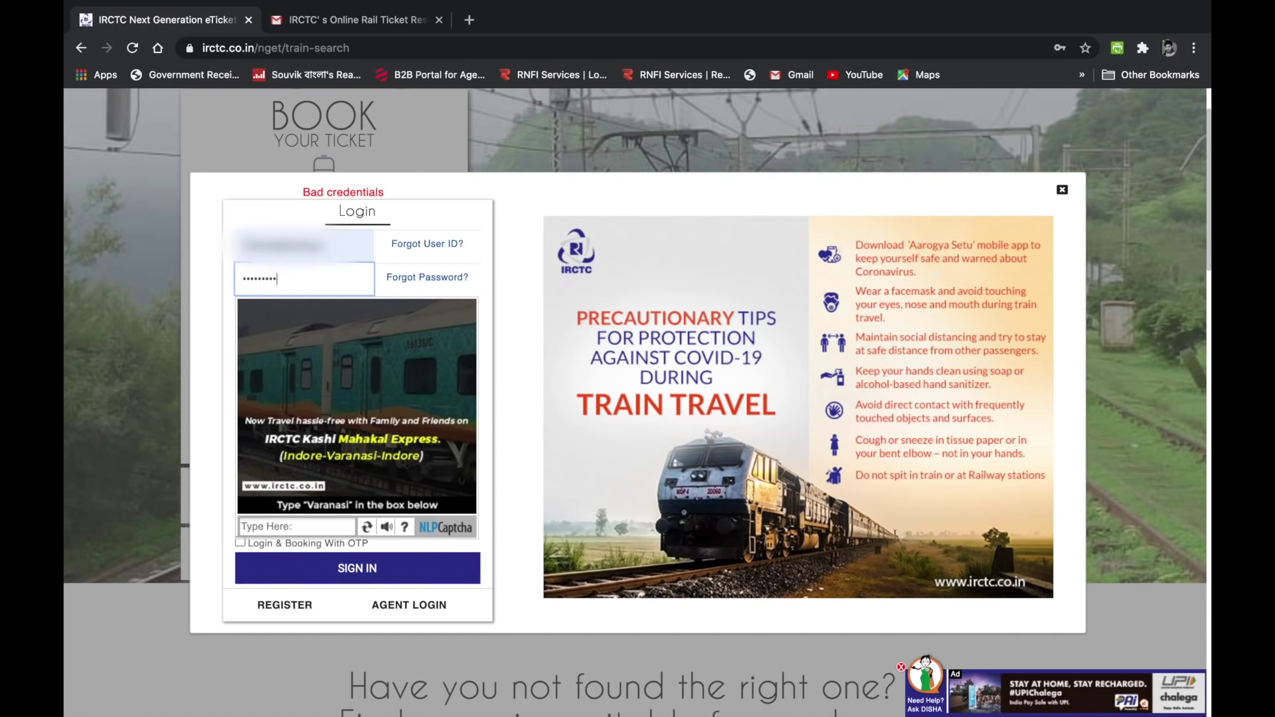
key("BackSpace")
key("BackSpace")
key("BackSpace")
key("BackSpace")
key("BackSpace")
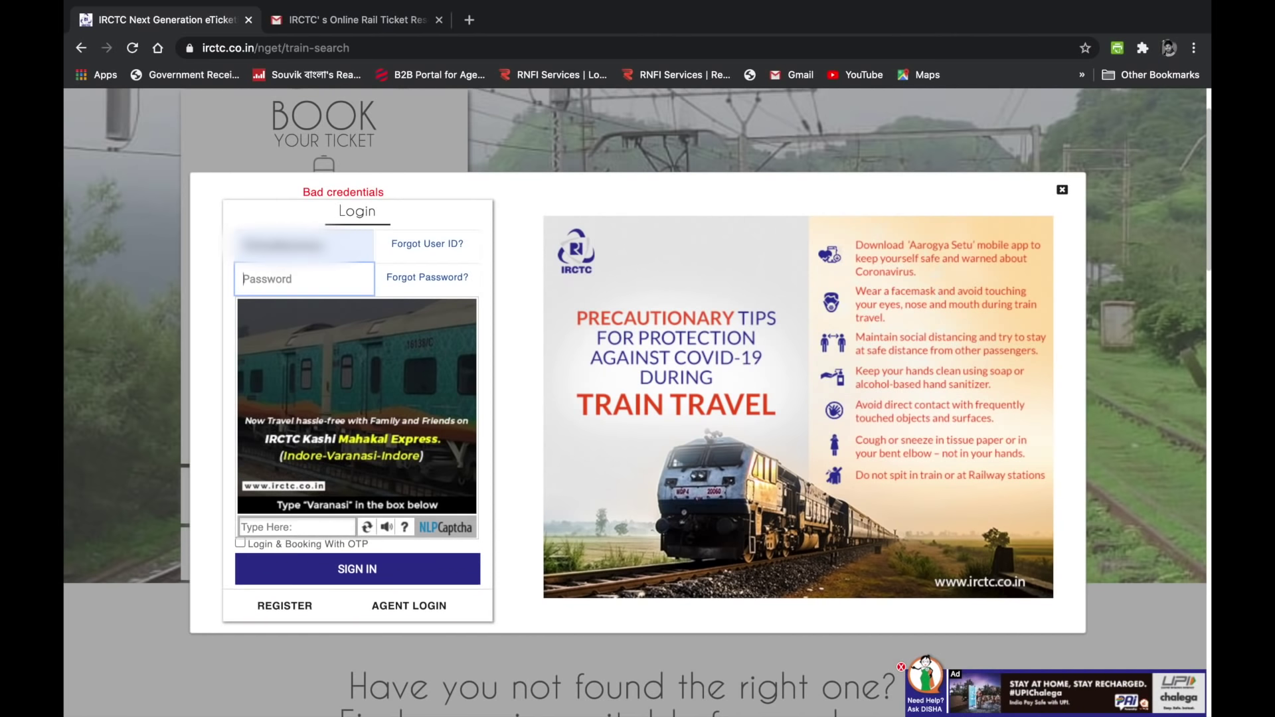
type("*********")
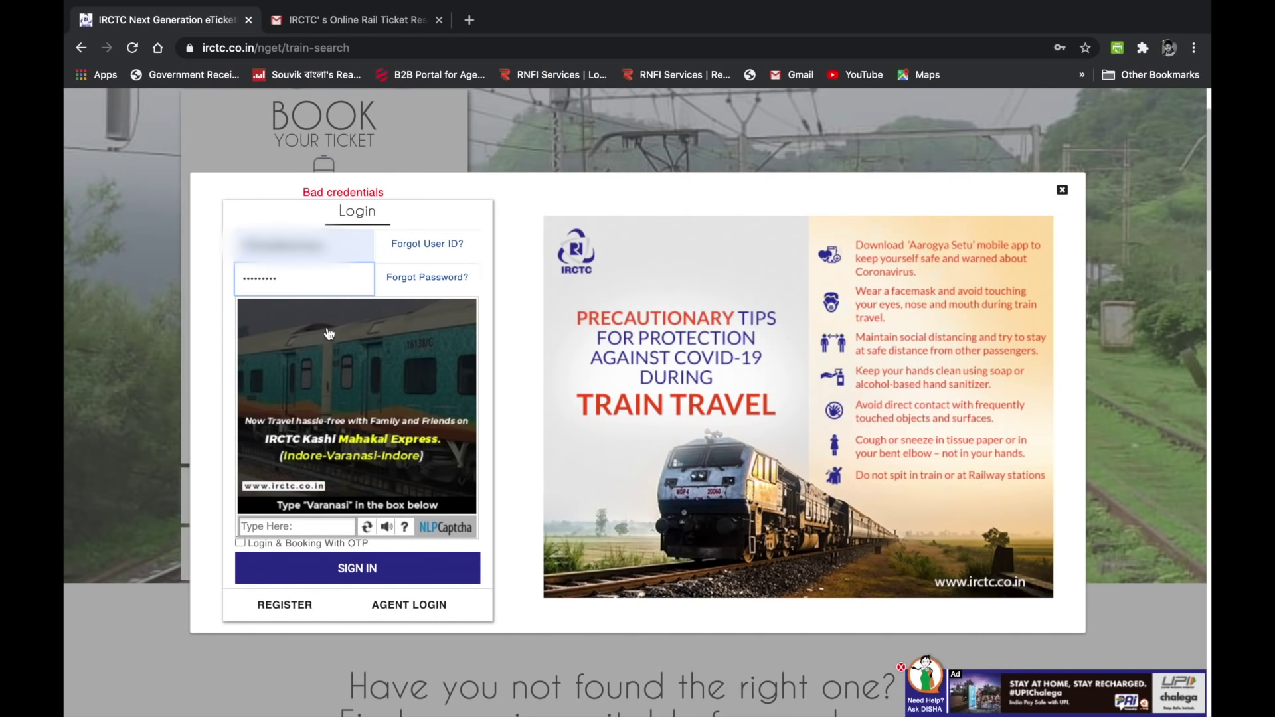
left_click(303, 529)
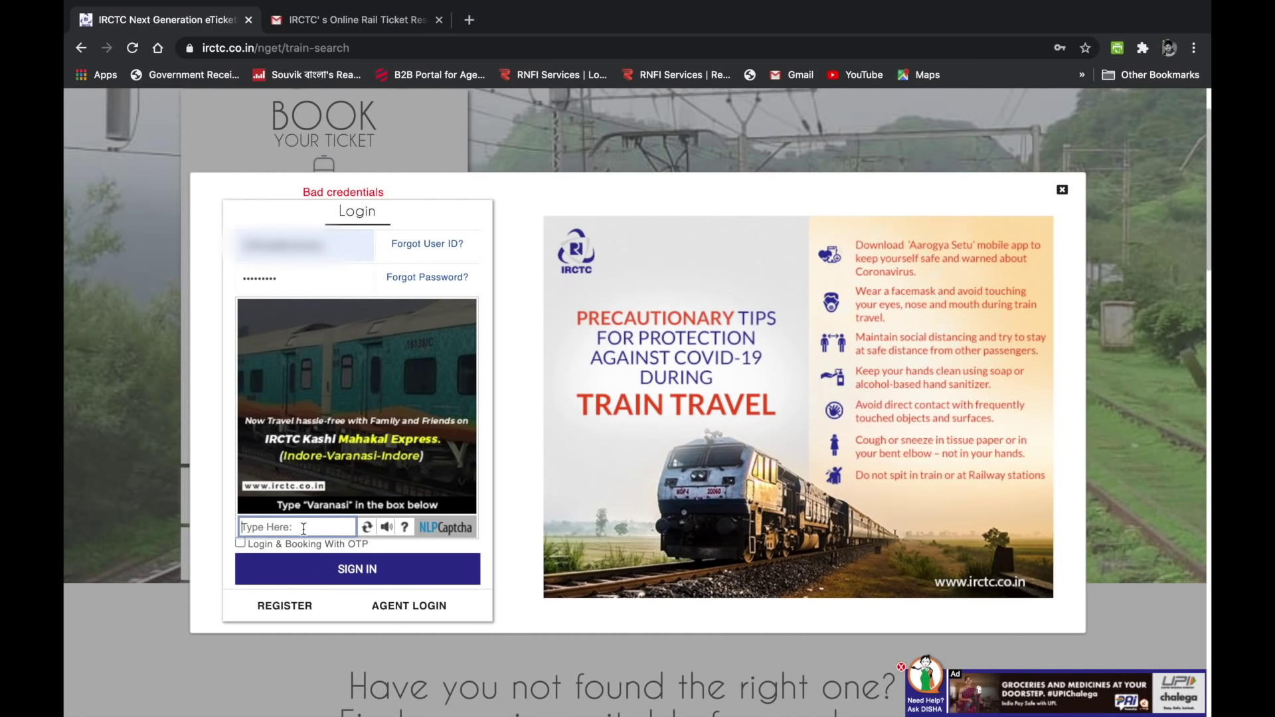
type("Va")
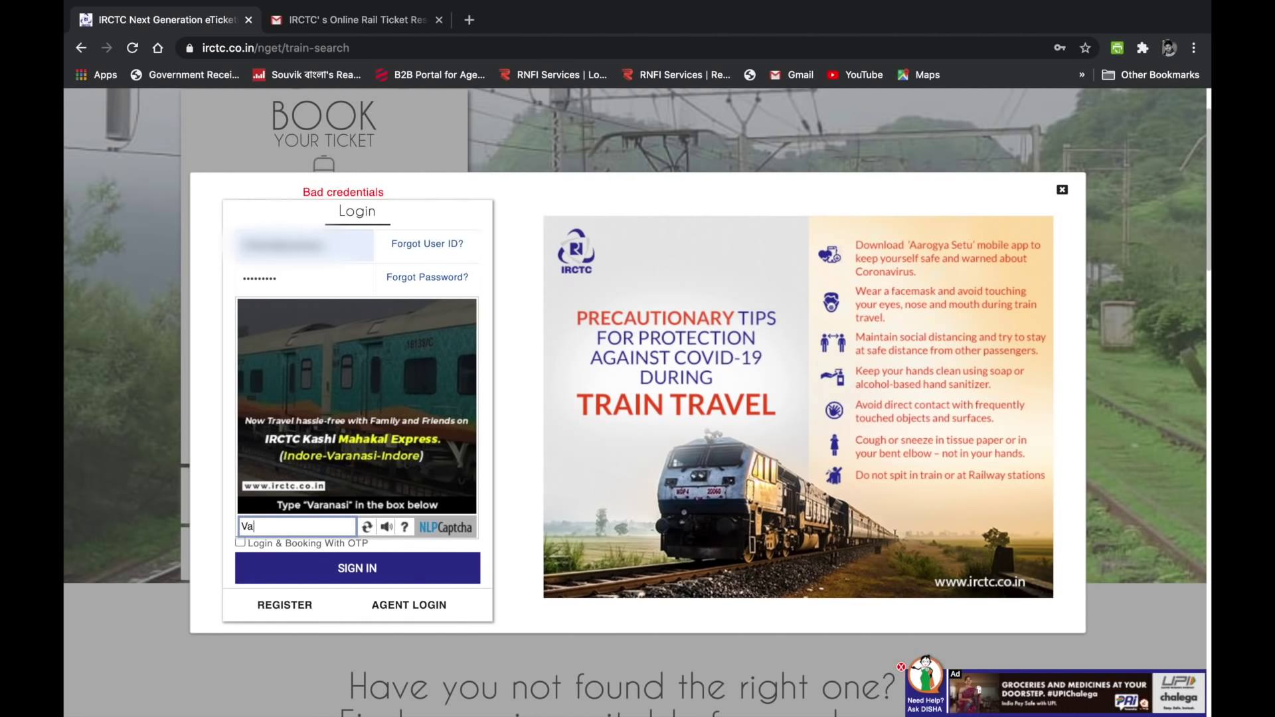
type("ran")
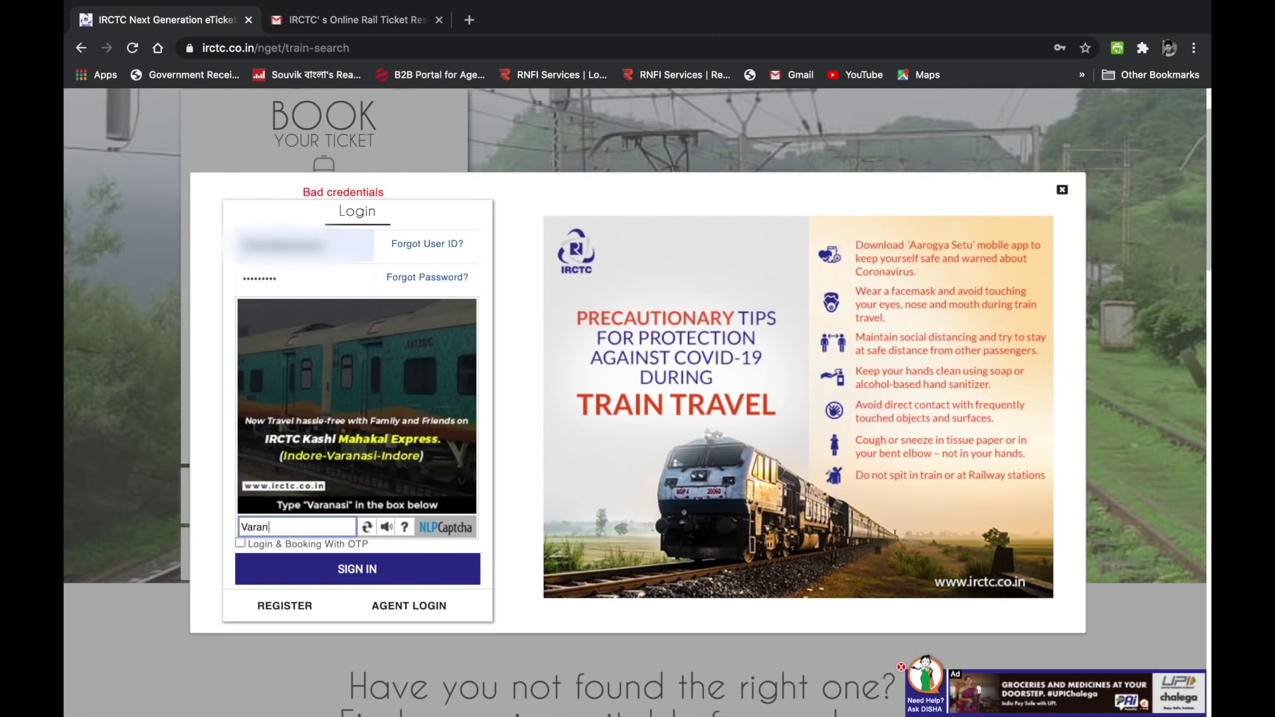
type("asi")
left_click(328, 572)
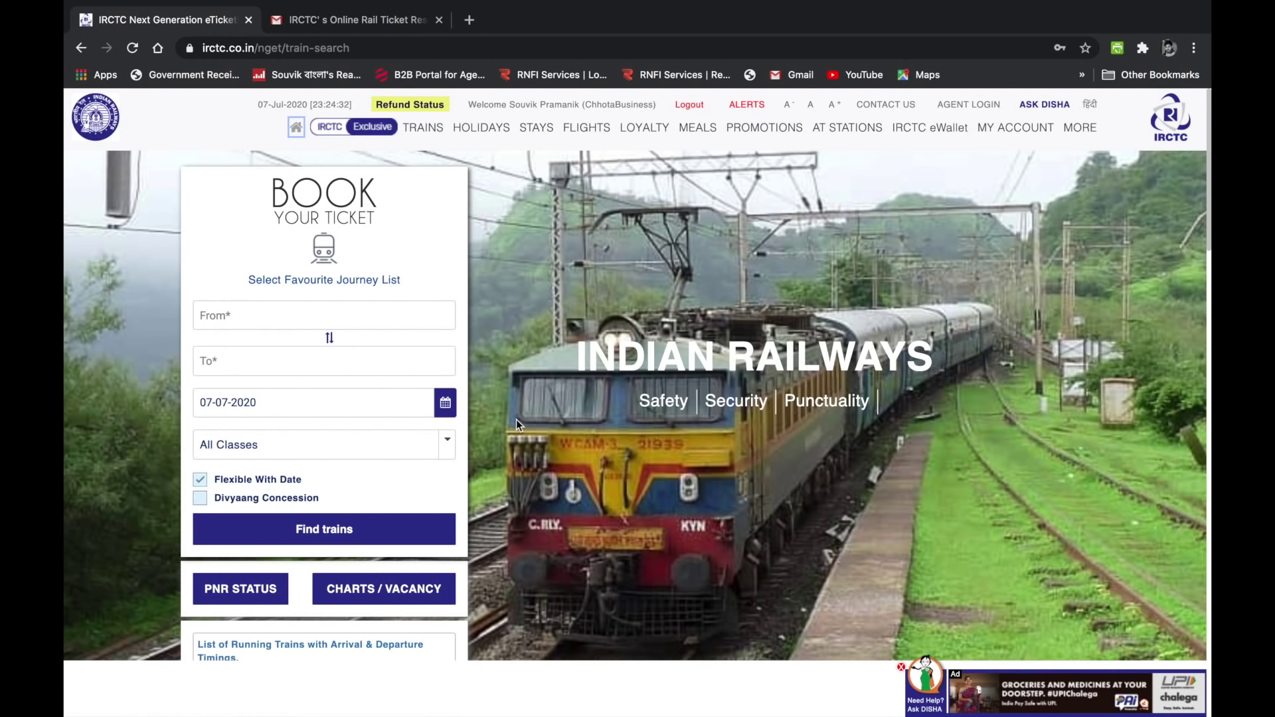
scroll(731, 301, "up", 5)
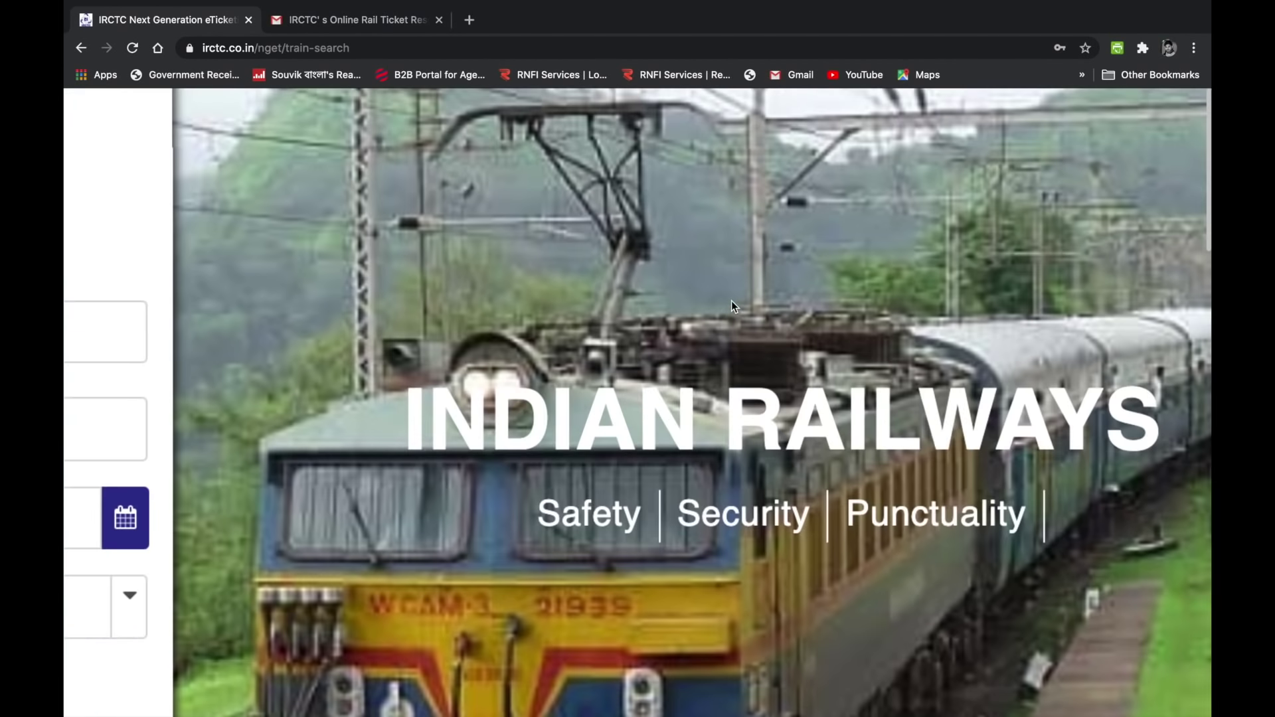
scroll(731, 300, "up", 3)
scroll(731, 300, "left", 6)
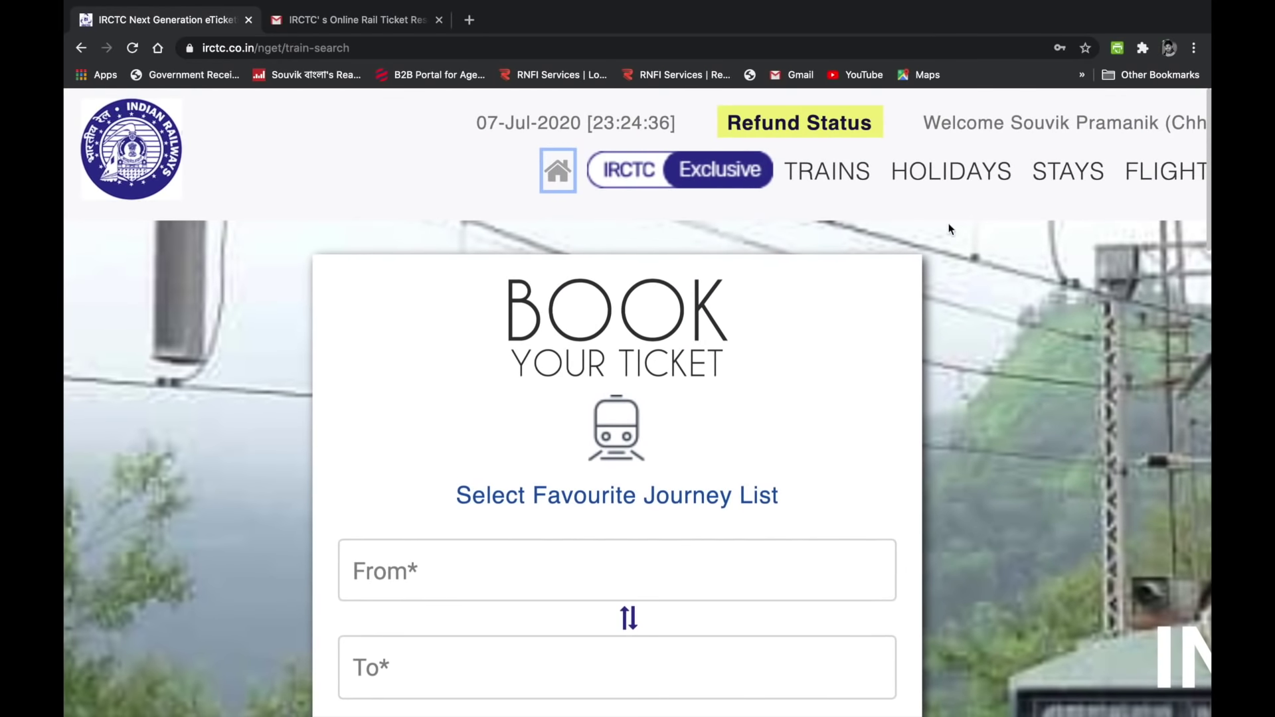
scroll(1030, 280, "right", 4)
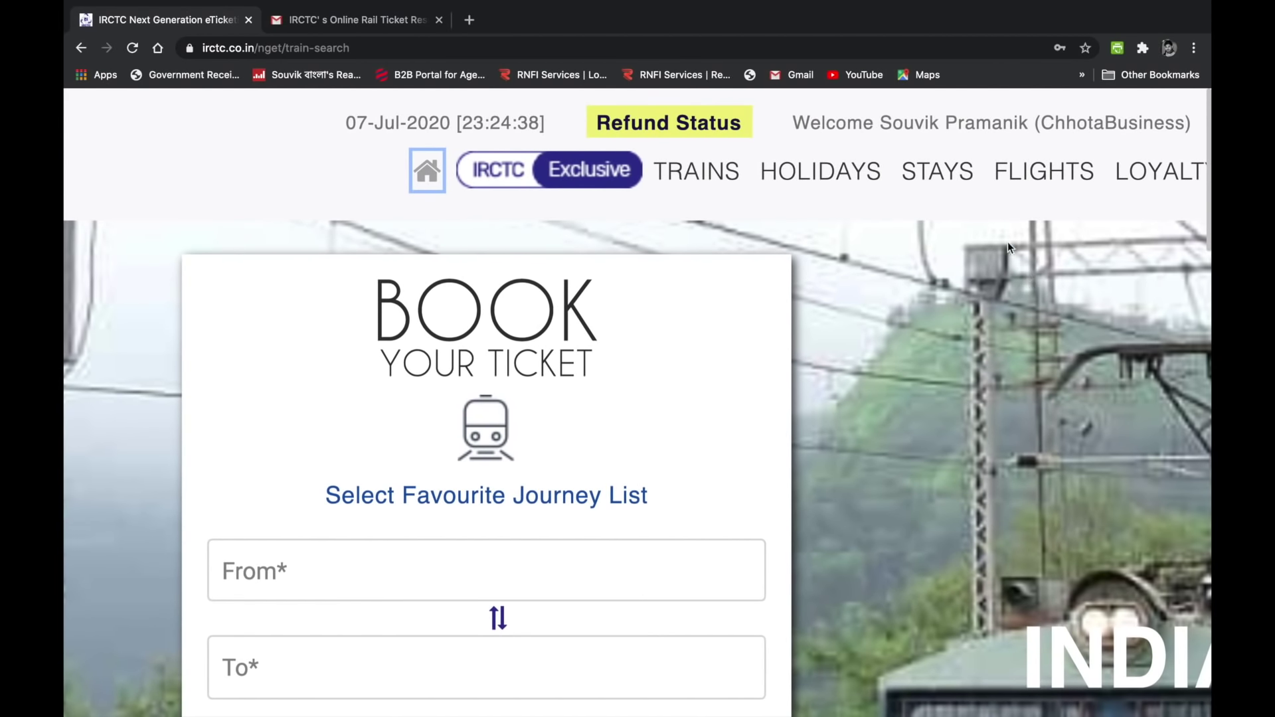
scroll(1007, 329, "right", 10)
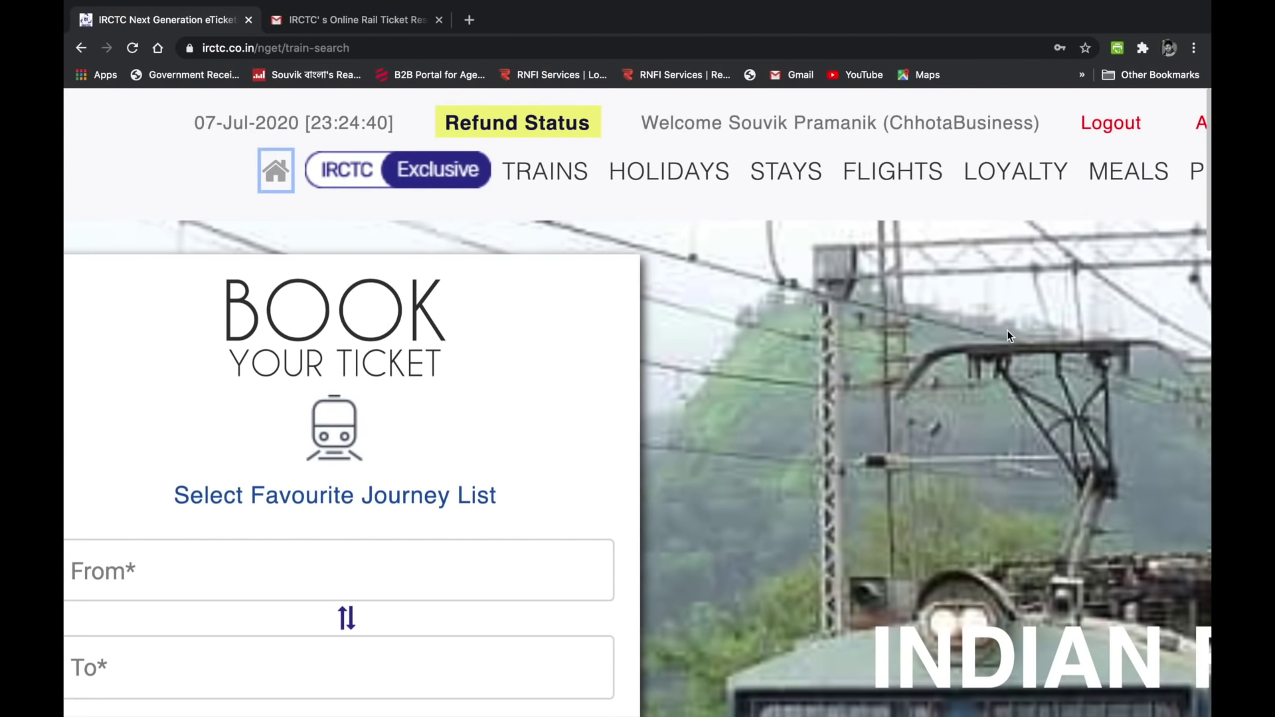
scroll(1085, 252, "right", 20)
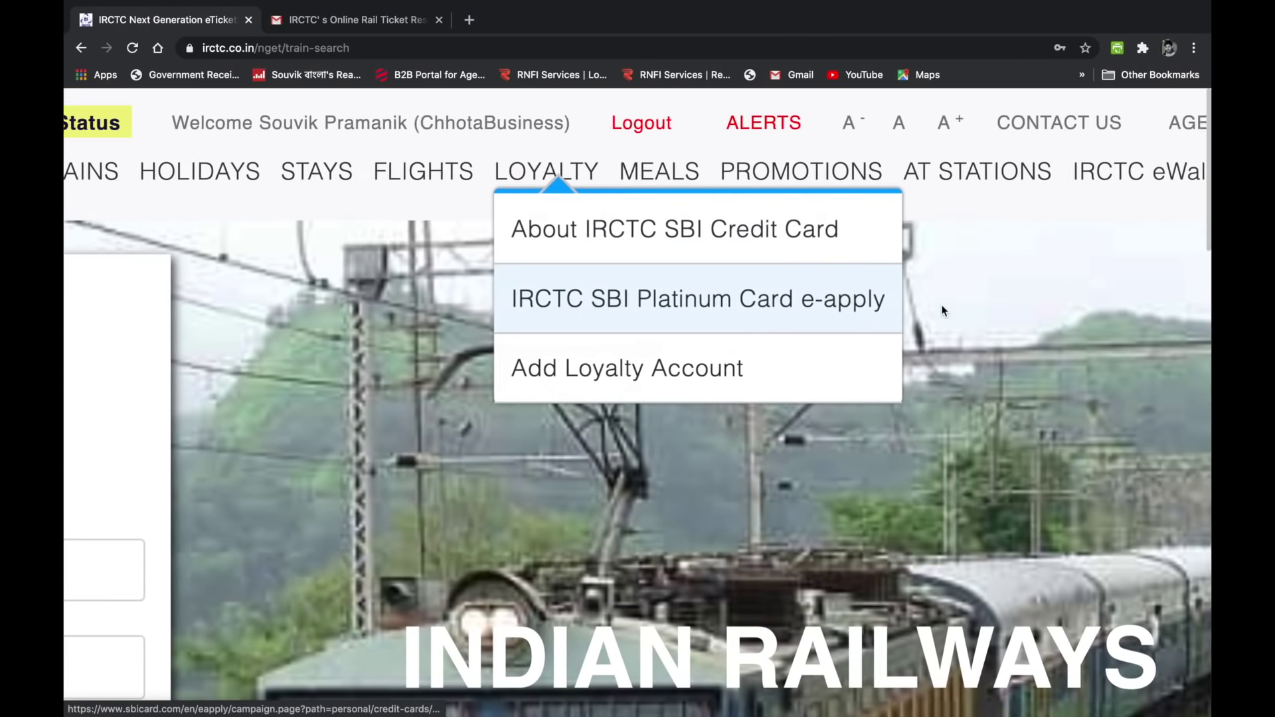
scroll(1085, 265, "down", 5)
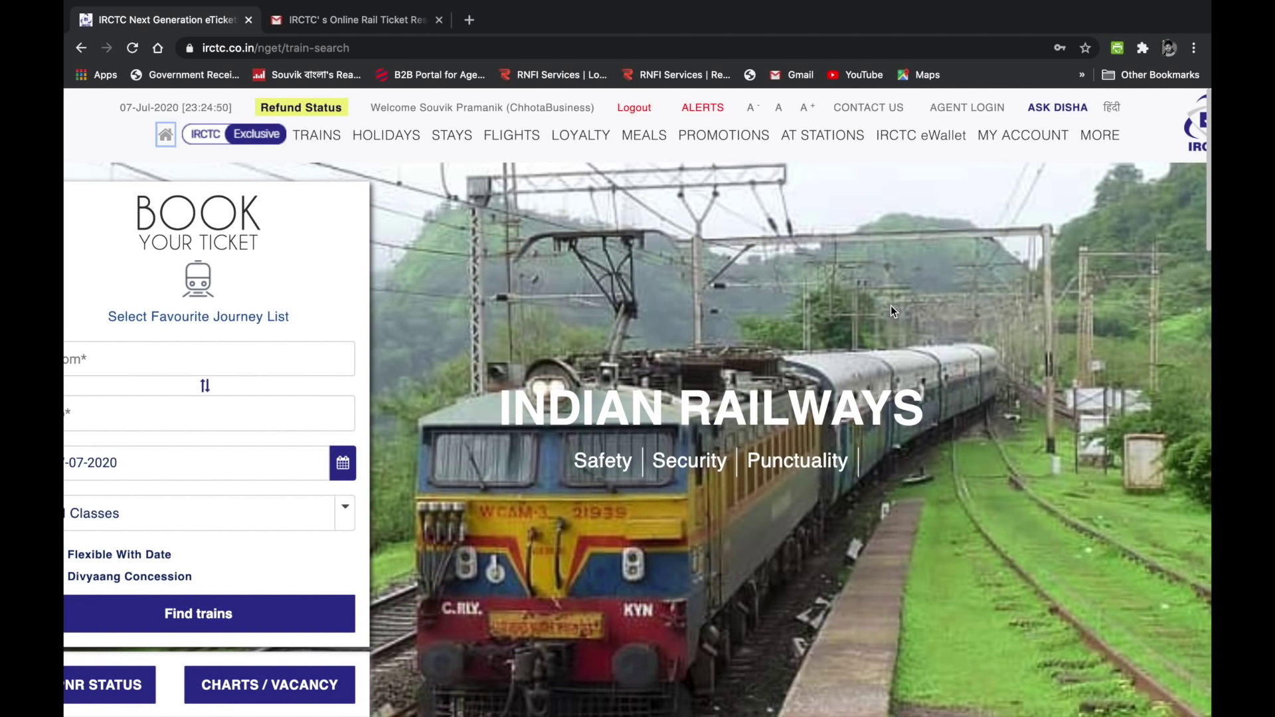
mouse_move(828, 6)
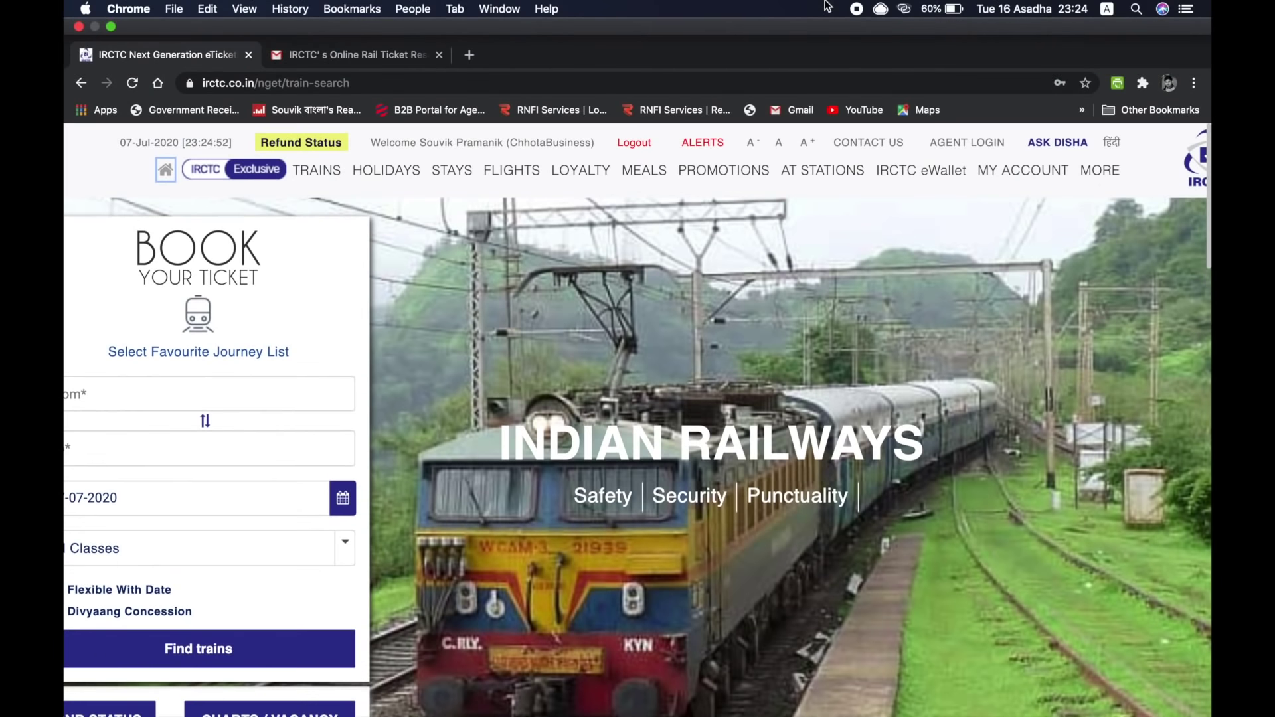